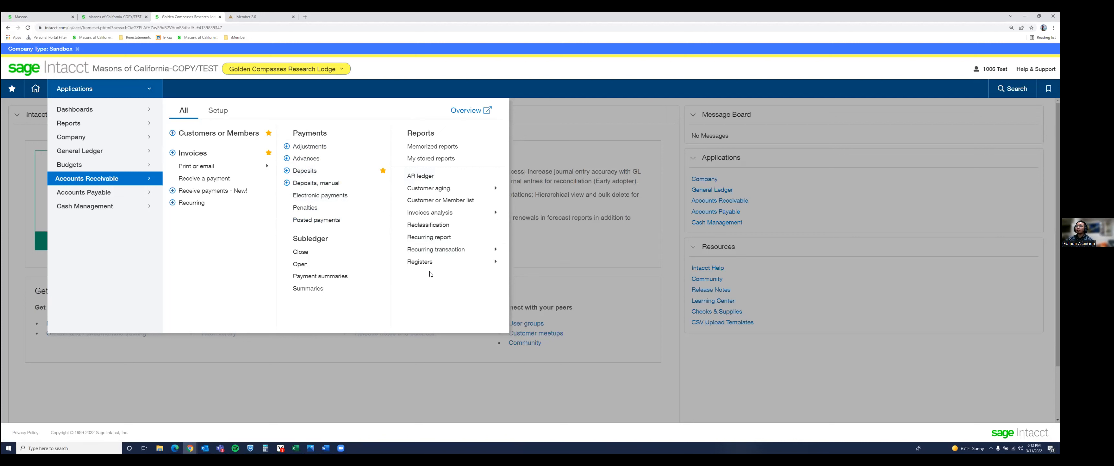
pyautogui.moveTo(453, 265)
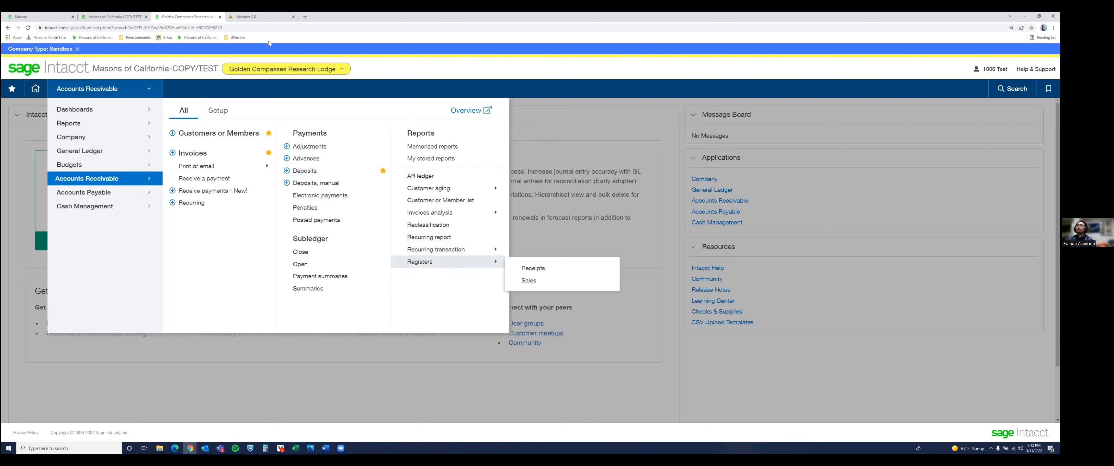
pyautogui.click(321, 53)
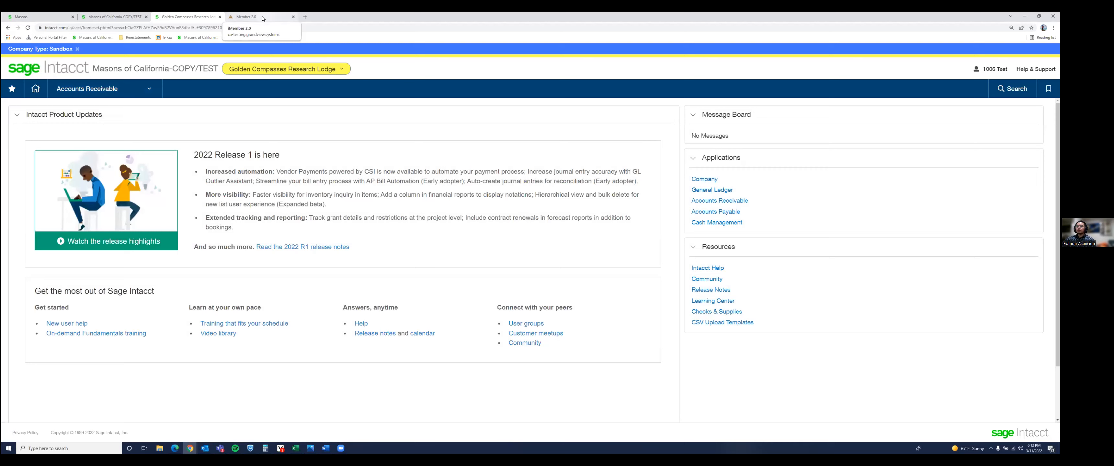
pyautogui.click(263, 17)
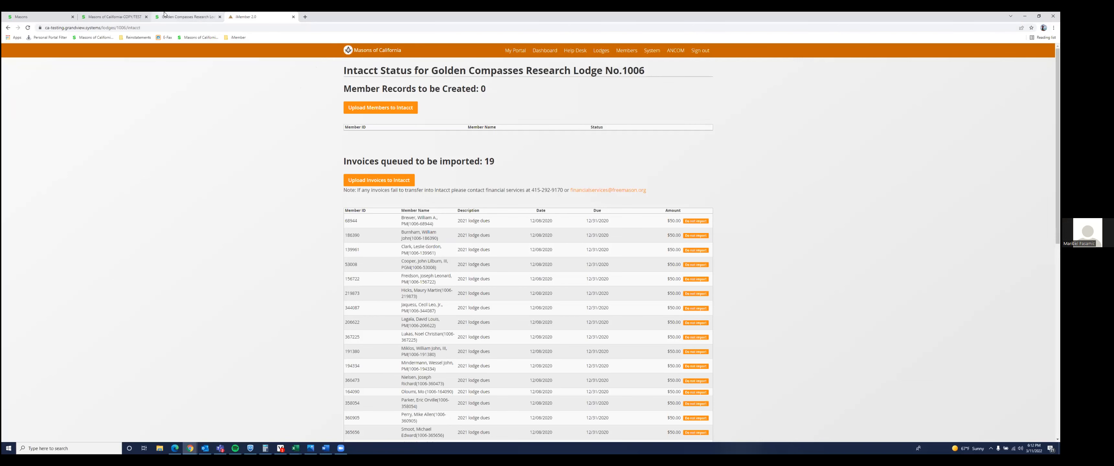
pyautogui.click(186, 17)
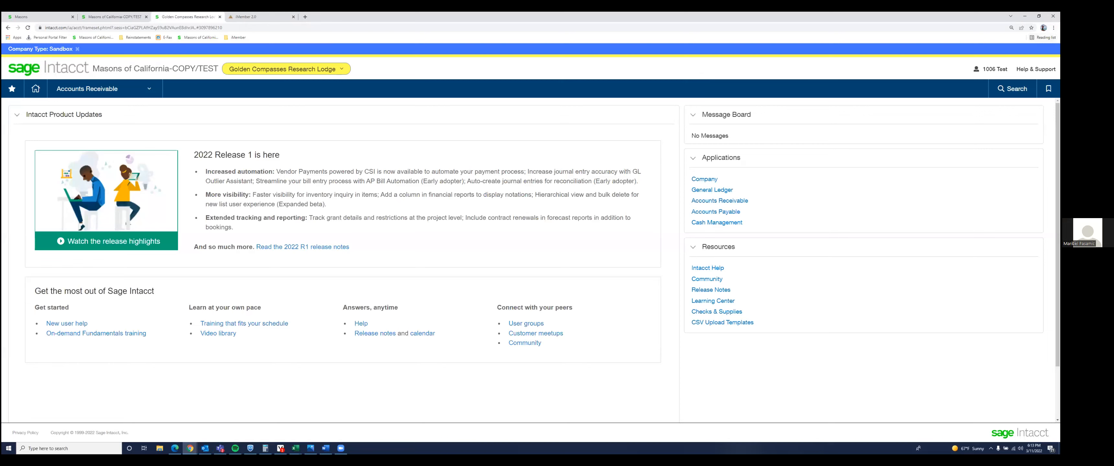
# Set the browser zoom of the Sage Intacct page to 200%
pyautogui.click(1054, 28)
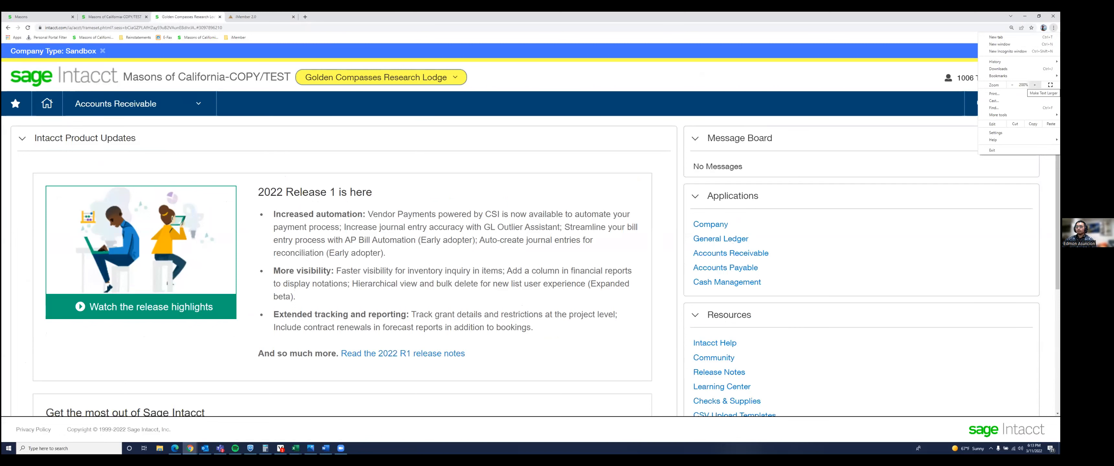
pyautogui.click(1034, 85)
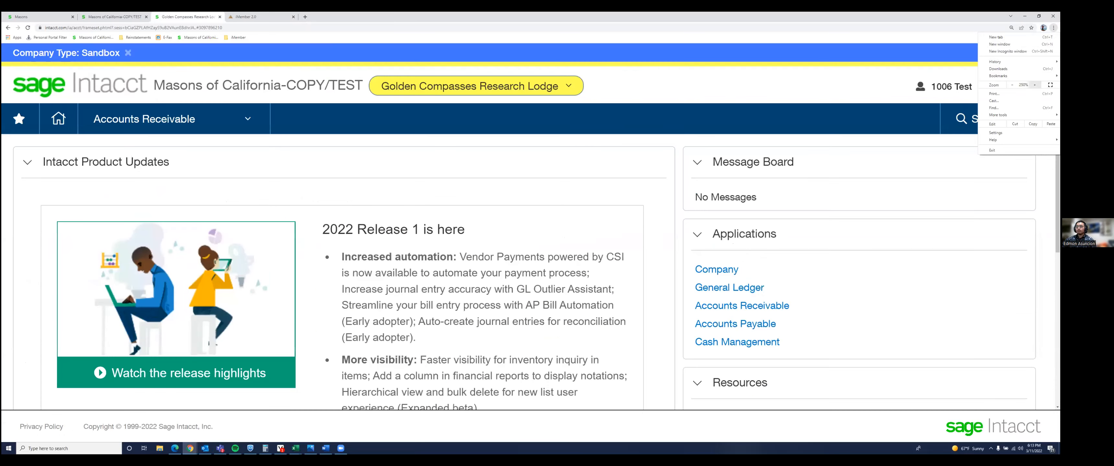
pyautogui.click(1012, 85)
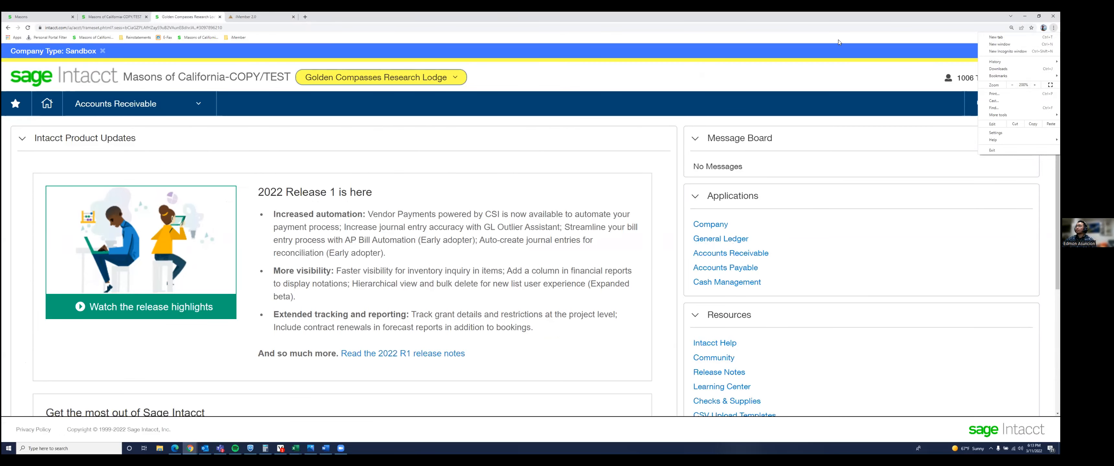
pyautogui.click(838, 42)
# Switch to iMember, return to the lodge dashboard and open its Intacct status page through Dues & Payments
pyautogui.click(259, 17)
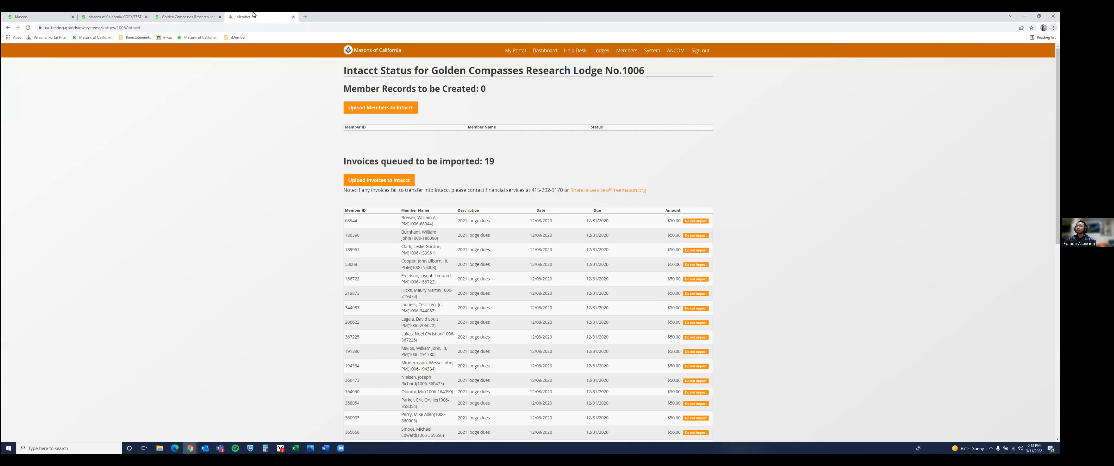
pyautogui.click(7, 28)
pyautogui.click(8, 27)
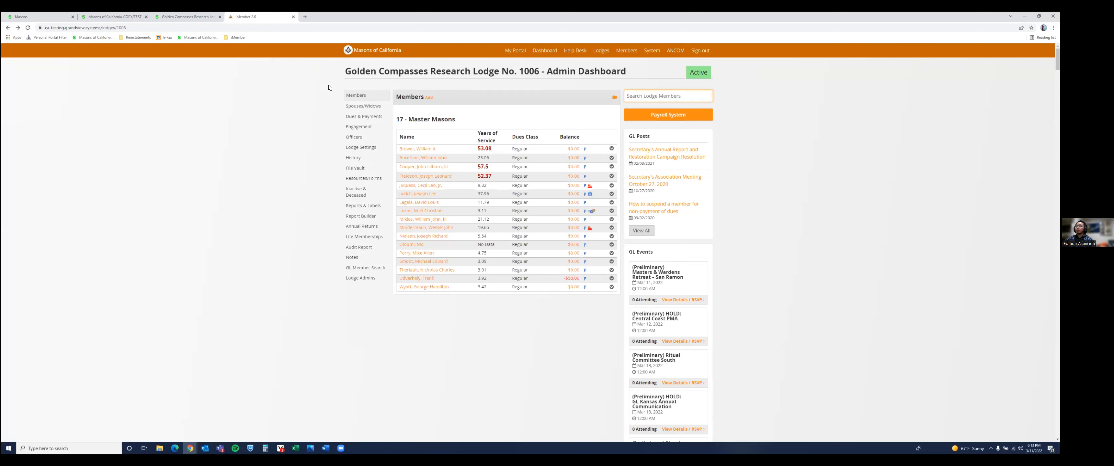
pyautogui.click(354, 121)
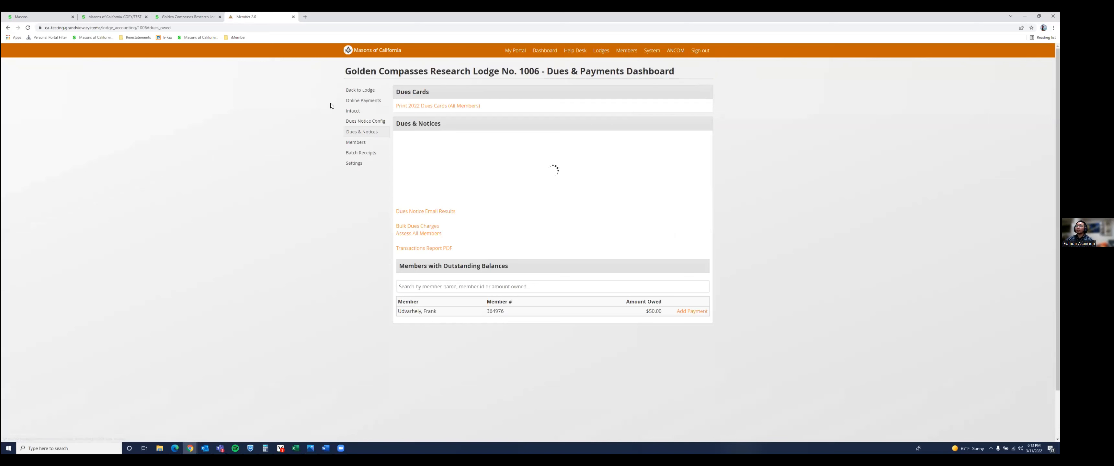
pyautogui.click(361, 112)
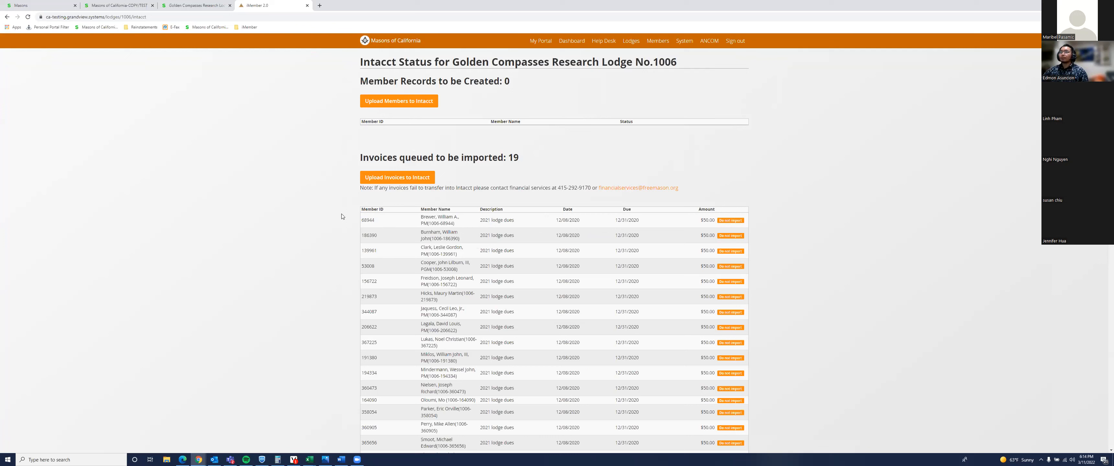
pyautogui.click(366, 103)
# Switch back to Sage Intacct and open the Accounts Receivable invoices list
pyautogui.click(197, 6)
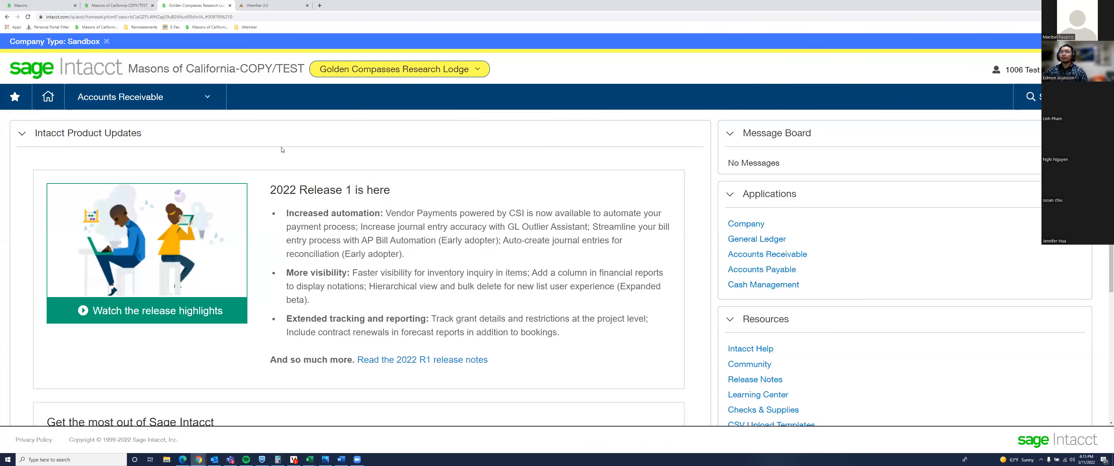
pyautogui.click(181, 103)
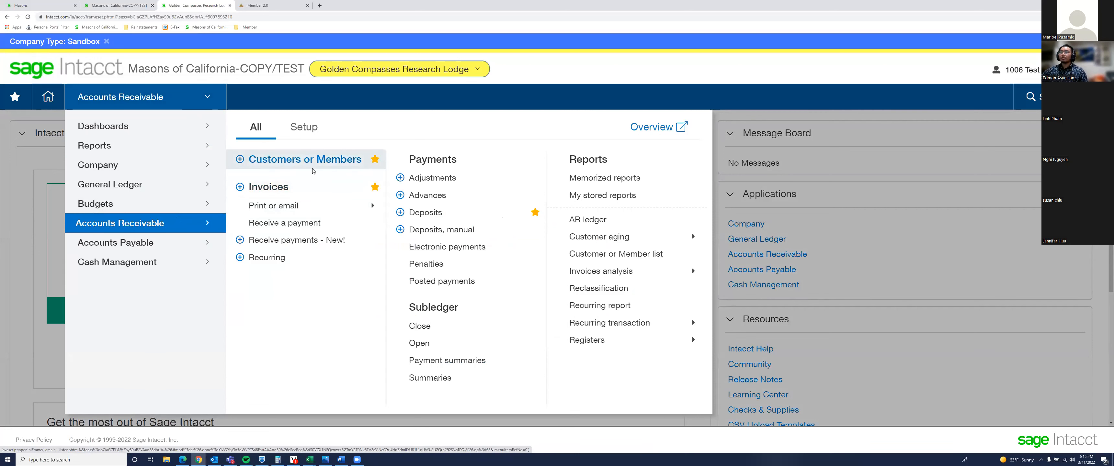
pyautogui.click(326, 189)
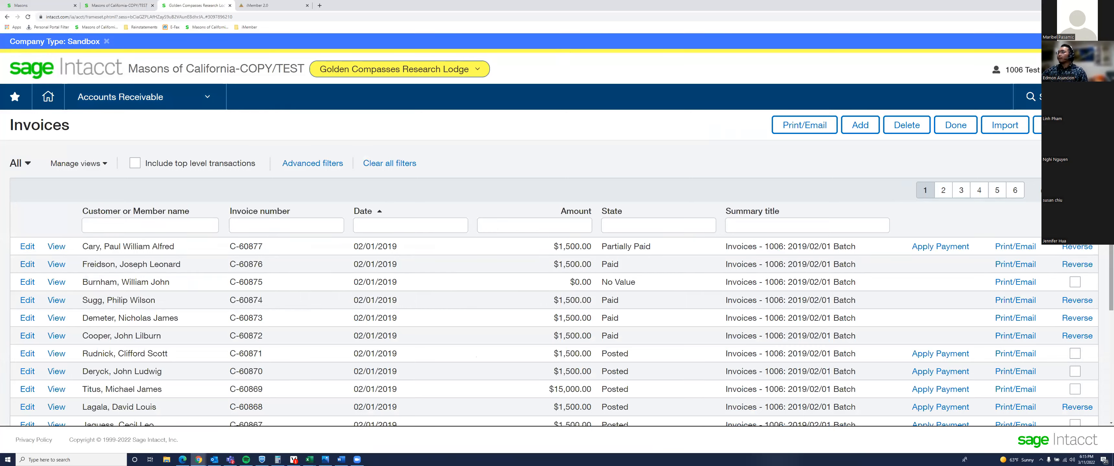
# Start a payment for invoice C-60871 and set the amount received to 1,500.00, leaving the check number empty
pyautogui.scroll(-4, 553, 329)
pyautogui.scroll(-2, 553, 327)
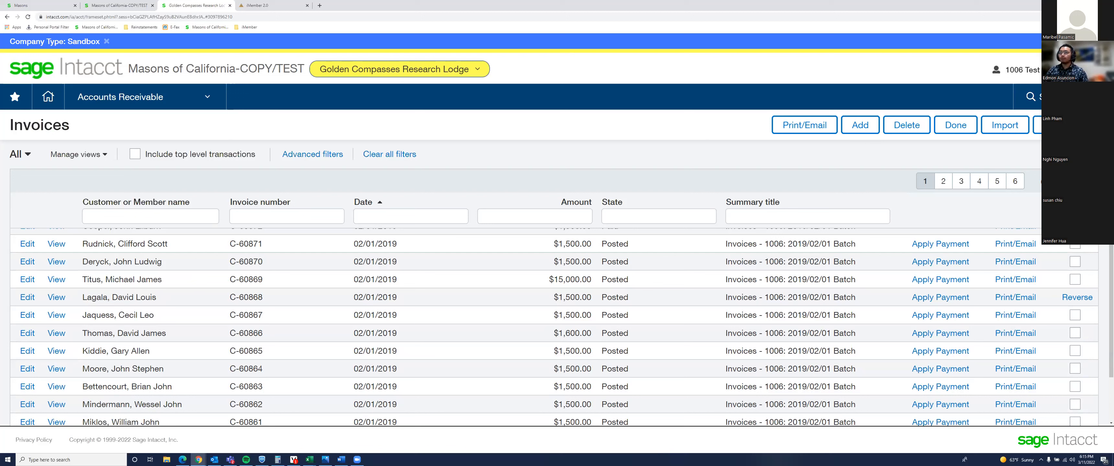
pyautogui.click(941, 244)
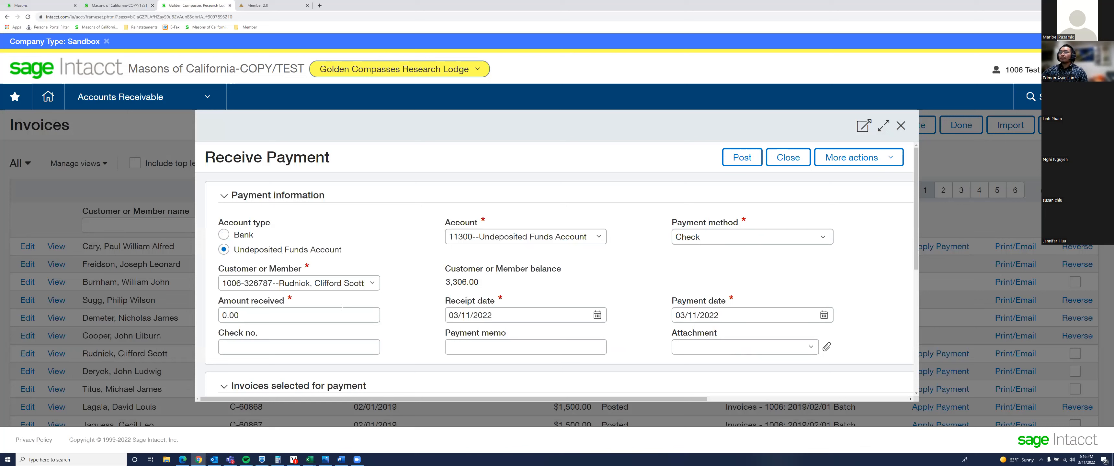
pyautogui.moveTo(239, 317); pyautogui.dragTo(209, 319)
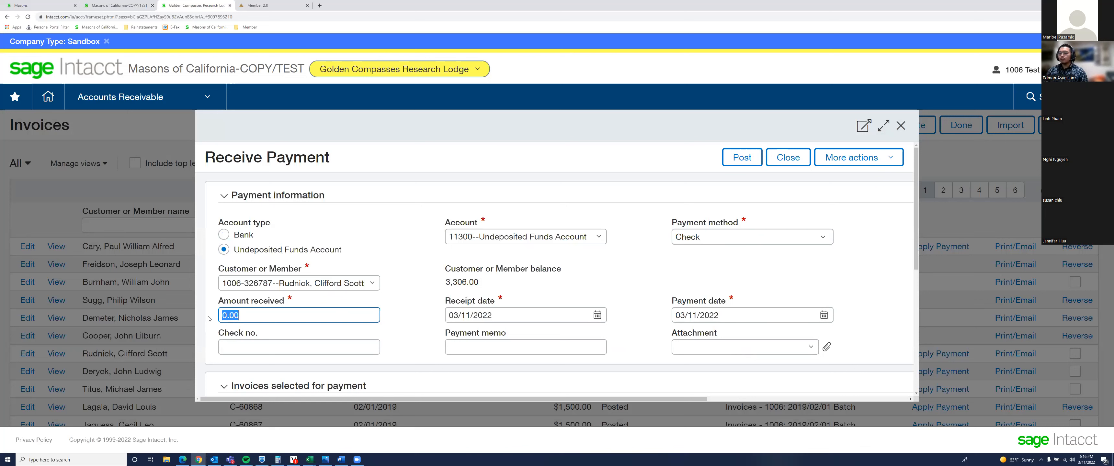
pyautogui.write('1500')
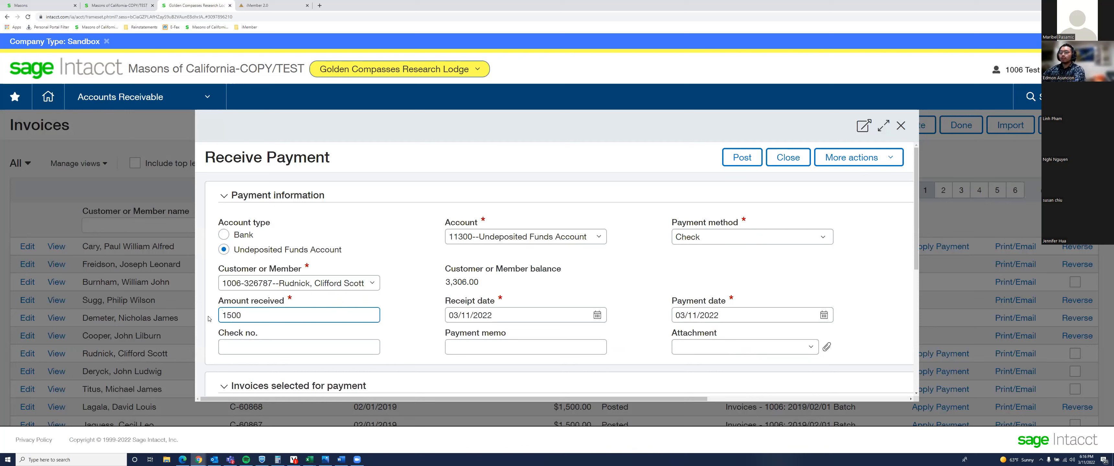
pyautogui.press('Tab')
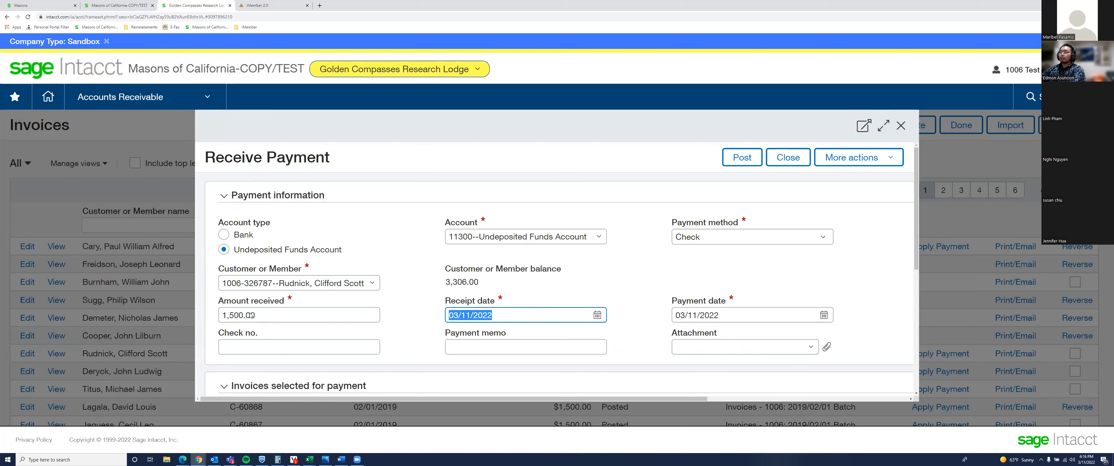
pyautogui.press('Tab')
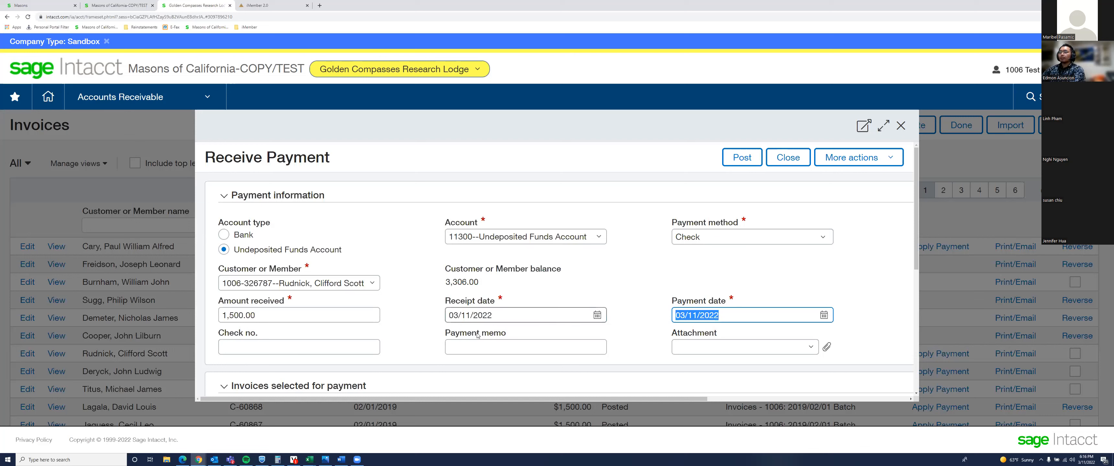
pyautogui.click(353, 350)
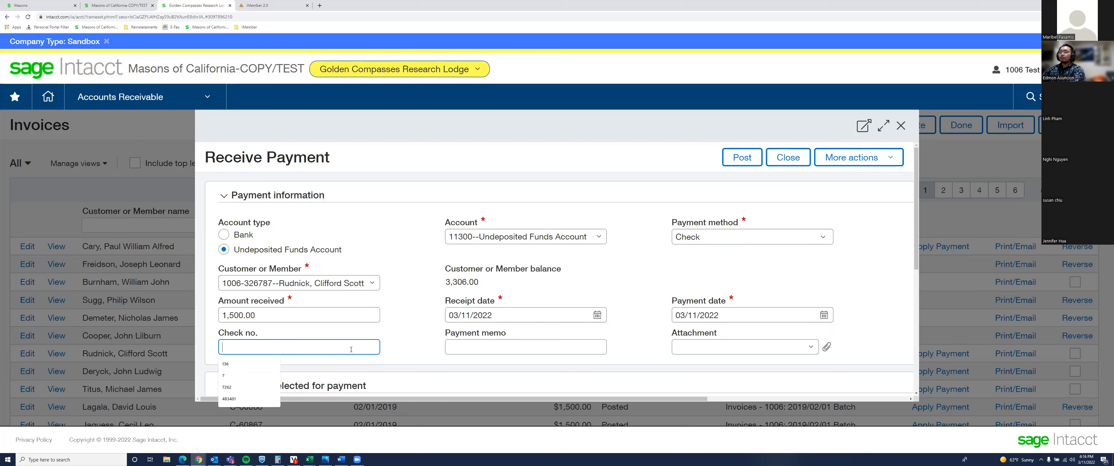
pyautogui.click(398, 308)
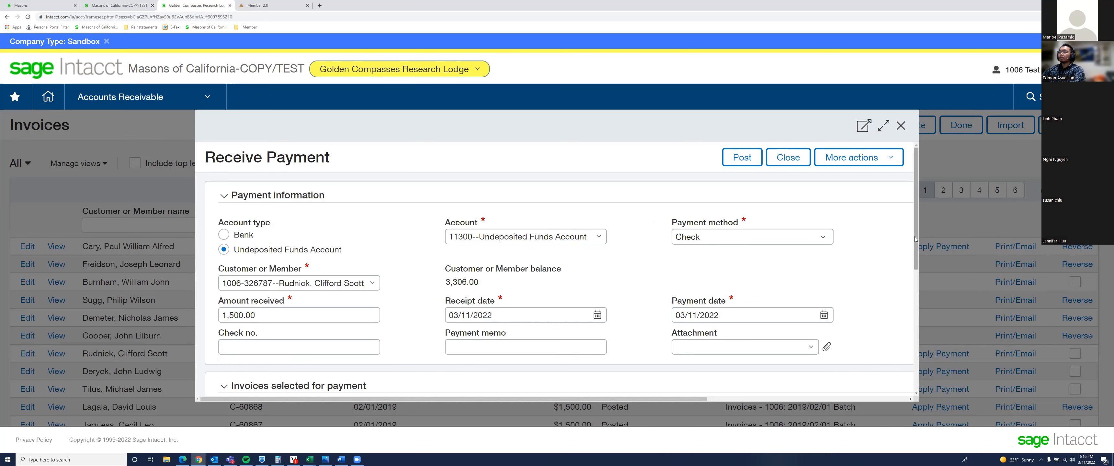
# Select invoice C-60871 in the payment's invoice table, check its payment amount and post the payment
pyautogui.scroll(-2, 915, 235)
pyautogui.scroll(-5, 911, 296)
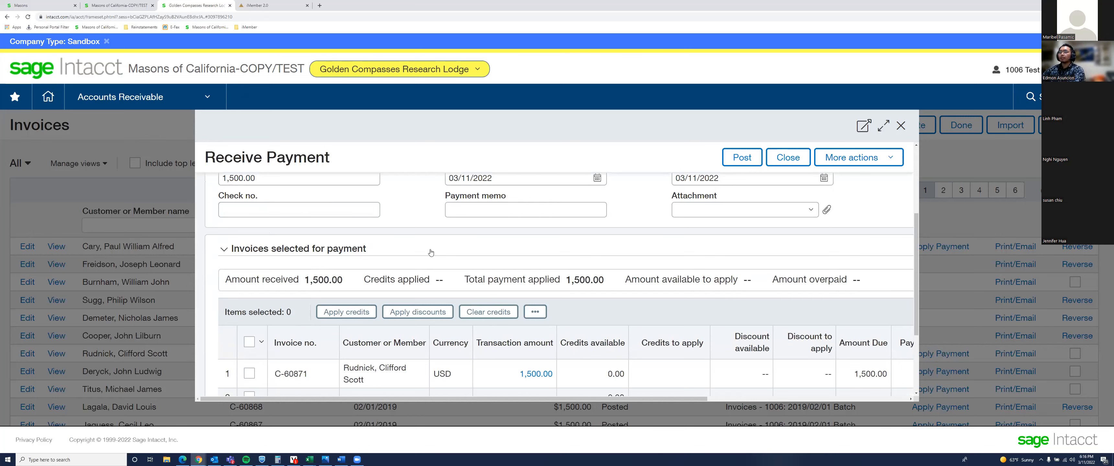
pyautogui.scroll(6, 371, 292)
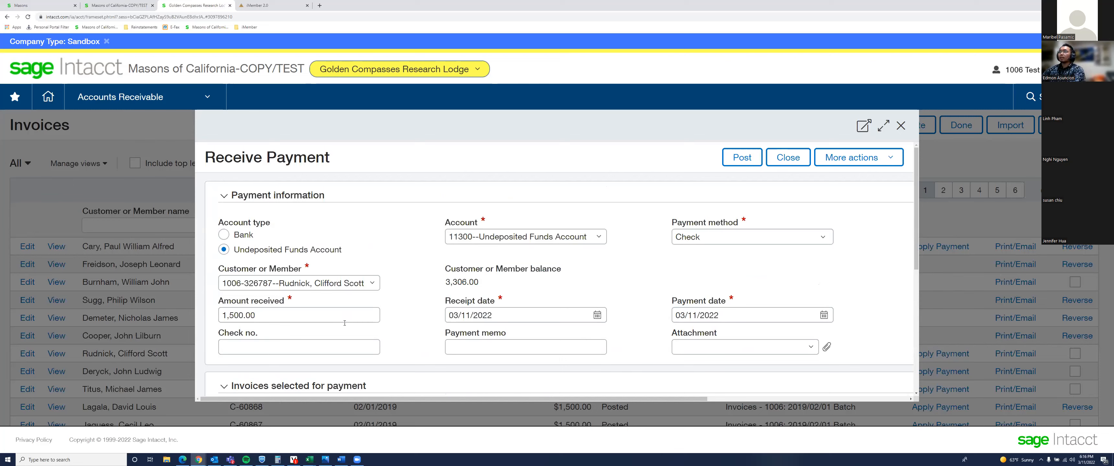
pyautogui.scroll(-5, 379, 312)
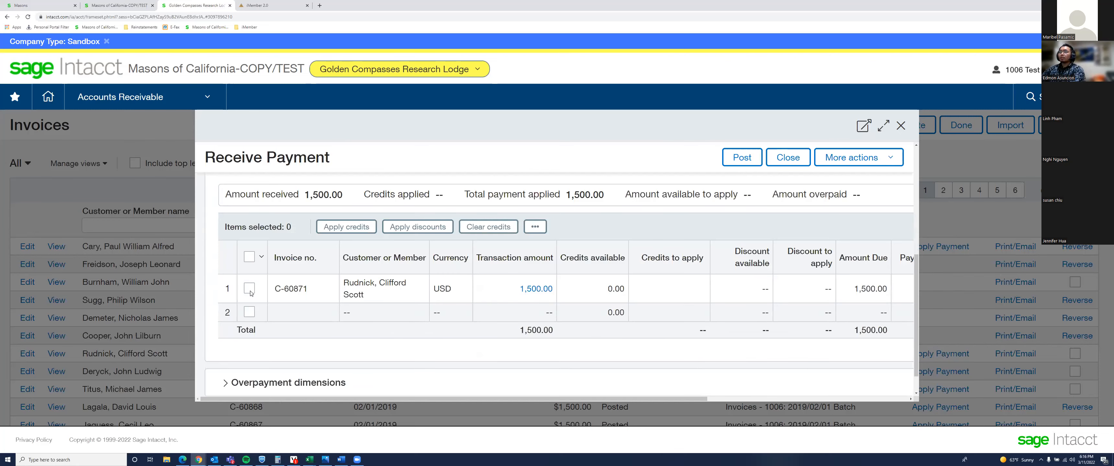
pyautogui.click(250, 289)
pyautogui.moveTo(563, 397); pyautogui.dragTo(681, 399)
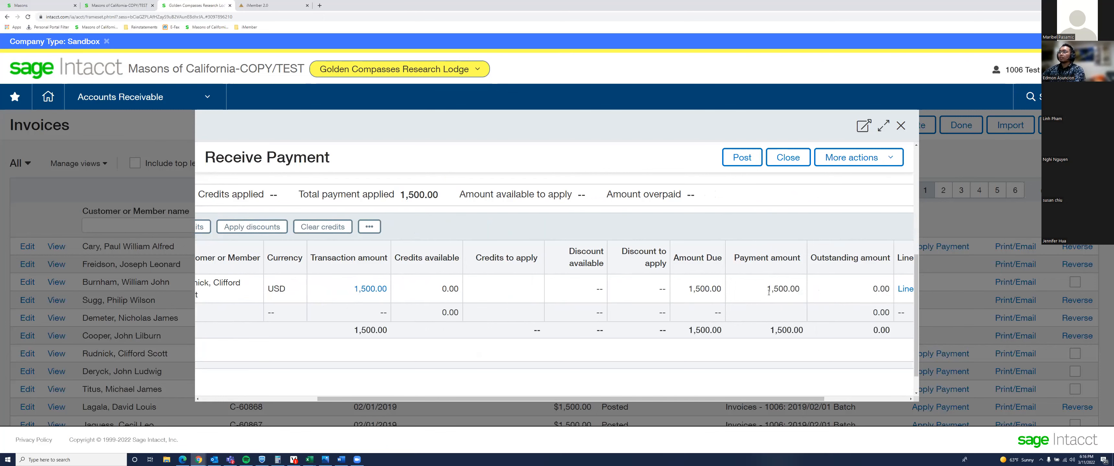
pyautogui.click(738, 160)
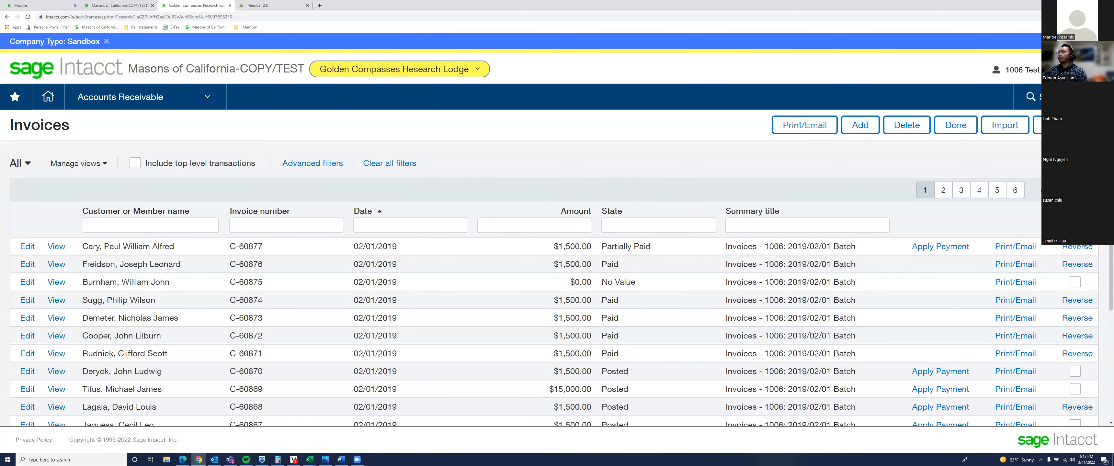
# Open invoice C-60870 for editing and assign account 41400--Contributions / Donations- Unrestricted/Others to its second entry line
pyautogui.scroll(-5, 554, 329)
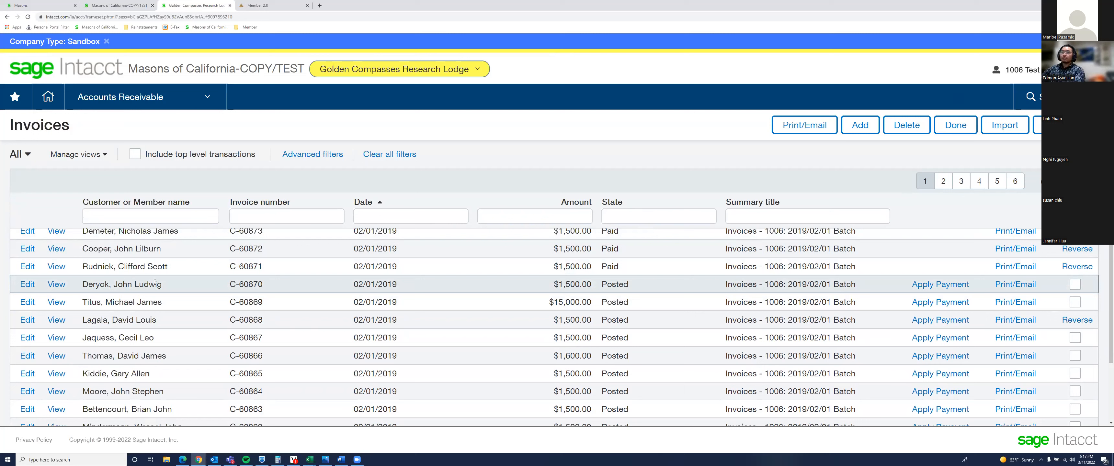
pyautogui.click(23, 285)
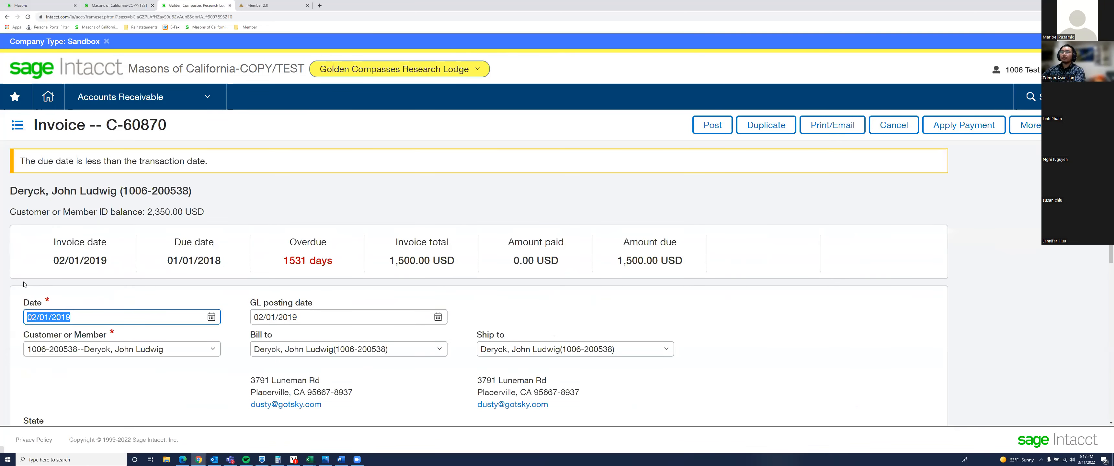
pyautogui.moveTo(1111, 181); pyautogui.dragTo(1111, 237)
pyautogui.moveTo(1111, 198); pyautogui.dragTo(1088, 302)
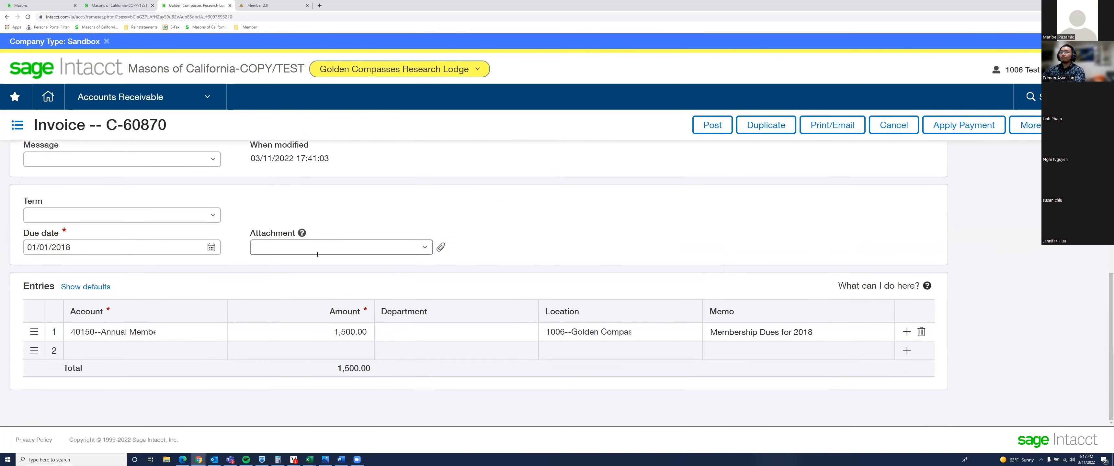
pyautogui.click(138, 354)
pyautogui.write('cont')
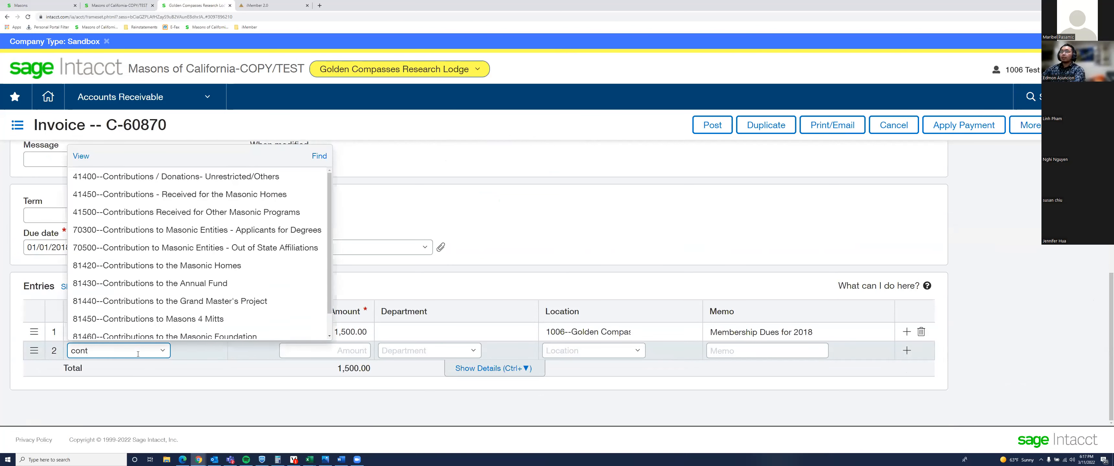
pyautogui.press('Down')
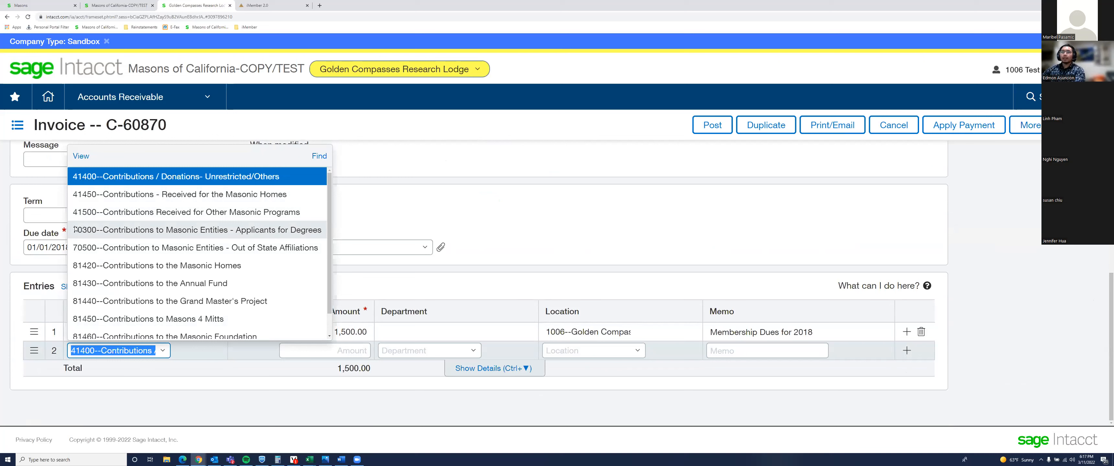
pyautogui.click(105, 180)
# Set the contributions entry's amount to 10 and post the edited invoice
pyautogui.click(351, 349)
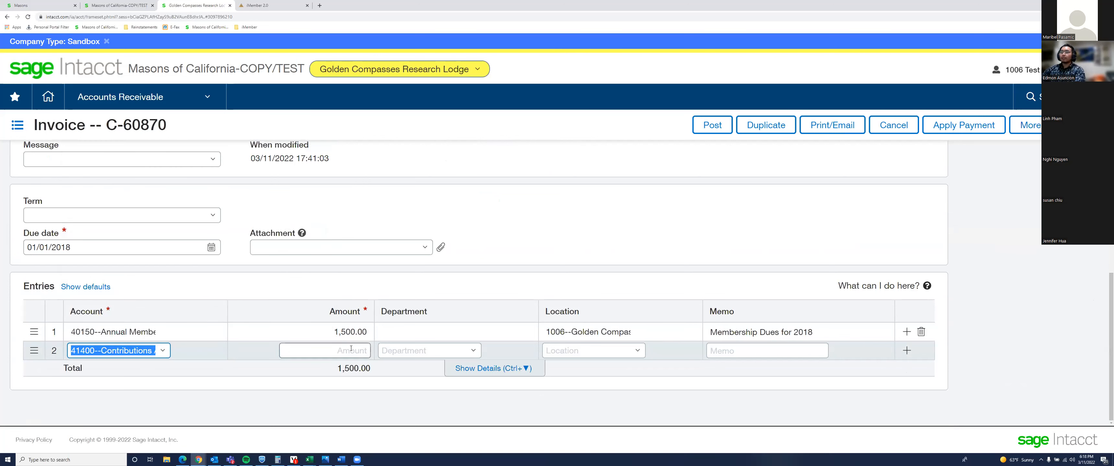
pyautogui.write('10')
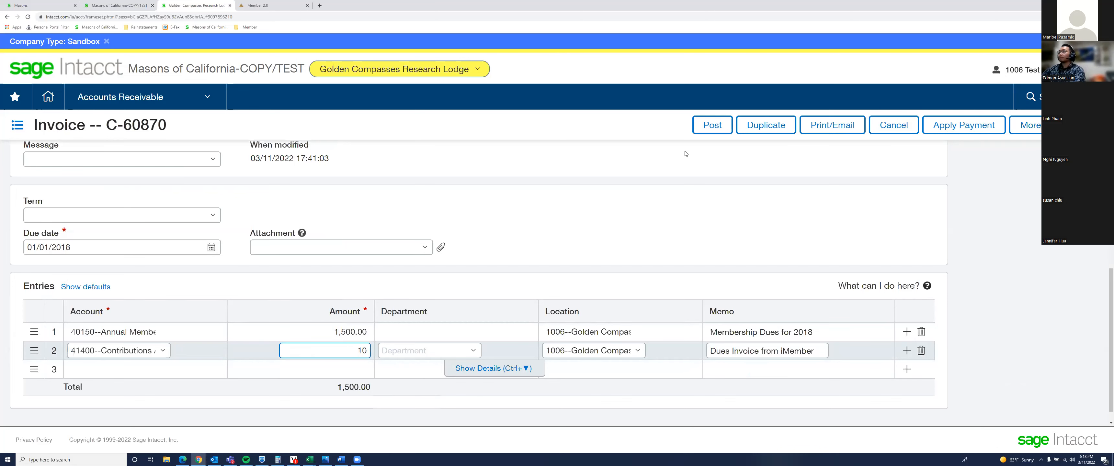
pyautogui.click(710, 130)
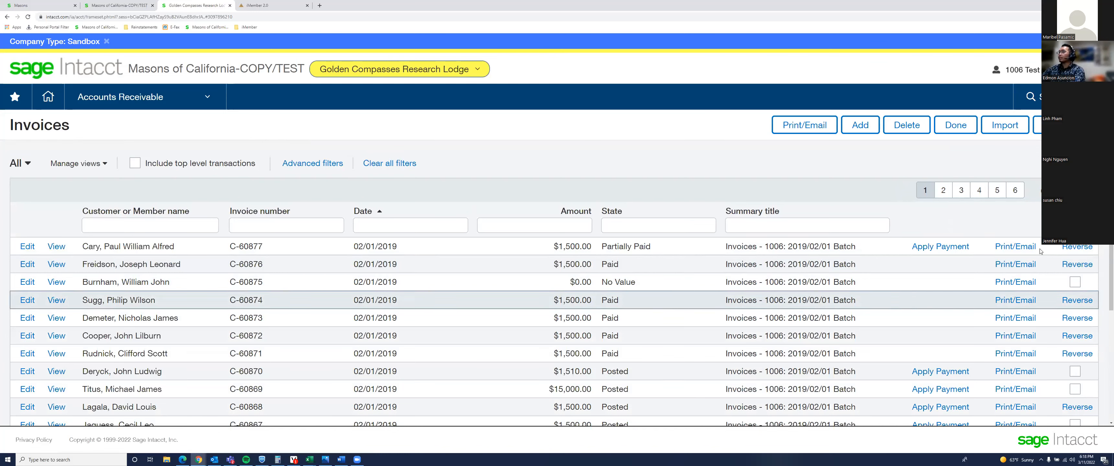
# Start a payment for invoice C-60870 and set the amount received to 1,510.00
pyautogui.scroll(-3, 671, 300)
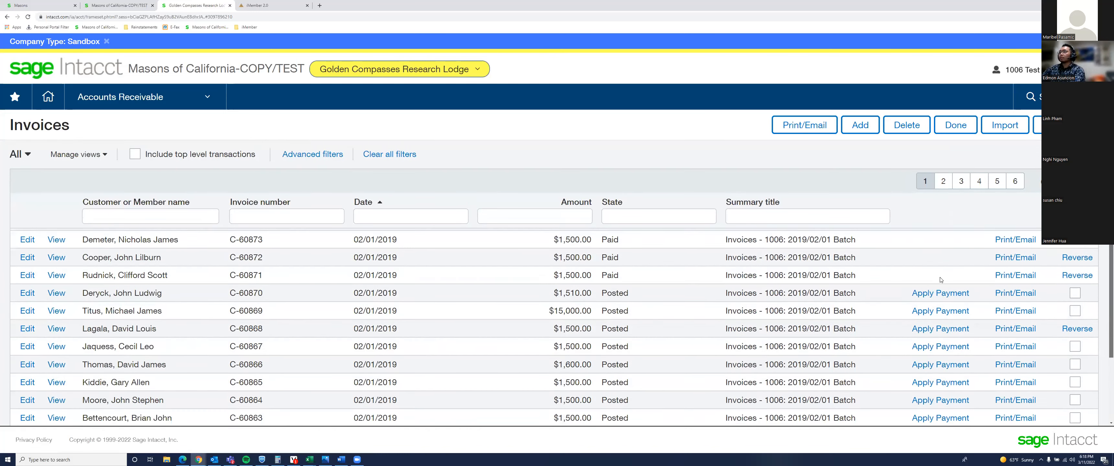
pyautogui.moveTo(556, 295); pyautogui.dragTo(595, 296)
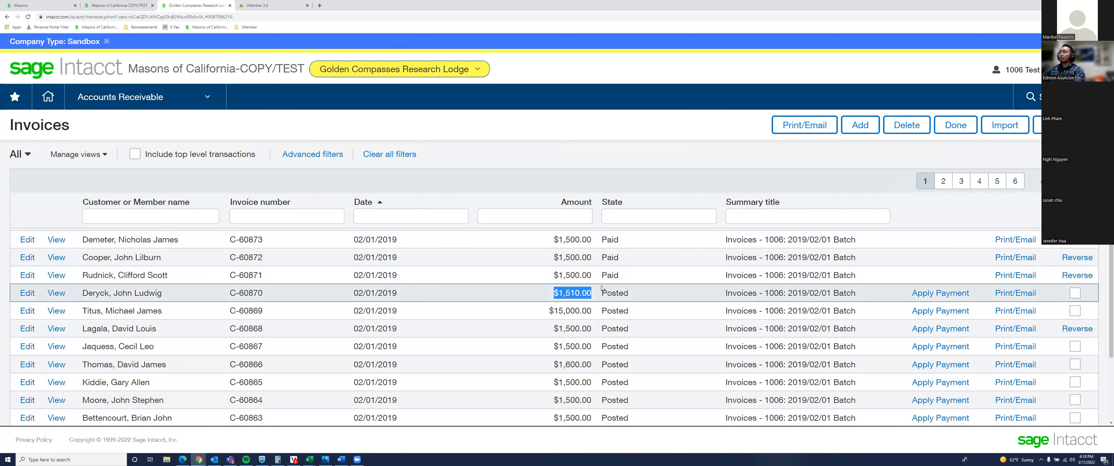
pyautogui.click(937, 296)
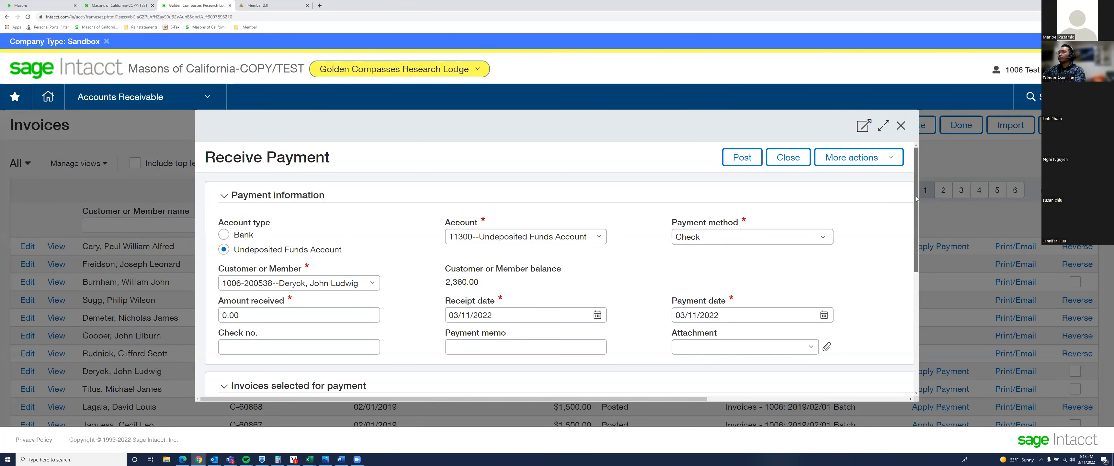
pyautogui.scroll(-1, 914, 192)
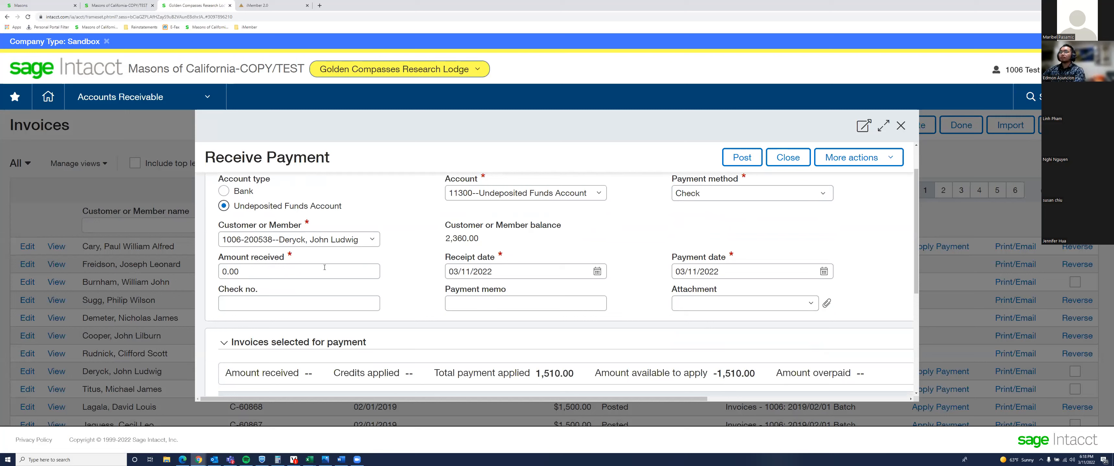
pyautogui.moveTo(243, 272); pyautogui.dragTo(211, 274)
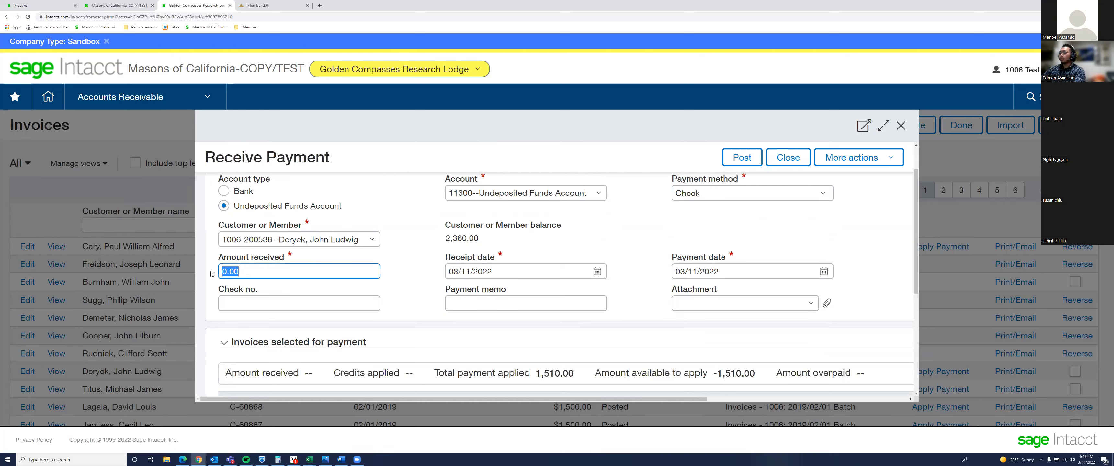
pyautogui.write('1510.0')
pyautogui.press('Tab')
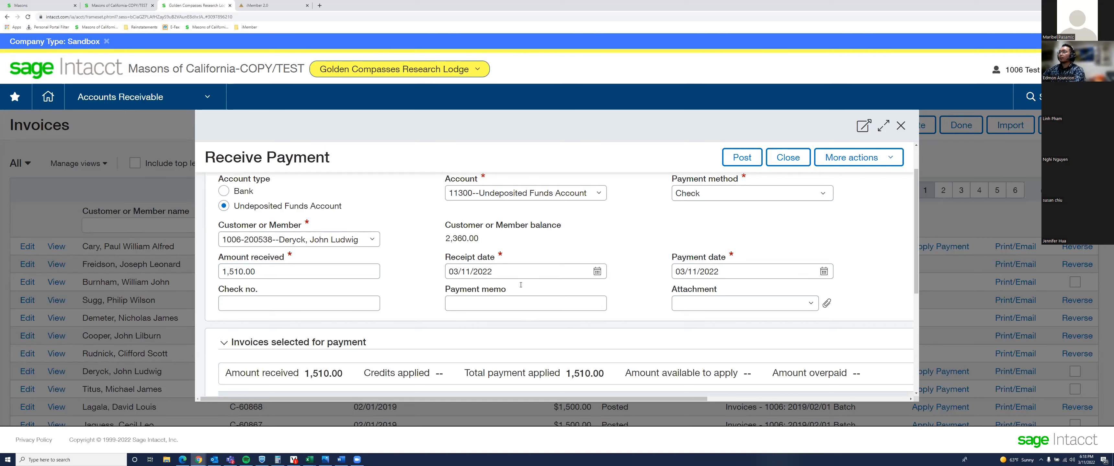
# Select invoice C-60870 in the payment's invoice table, check its payment amount and post the payment
pyautogui.scroll(-2, 916, 233)
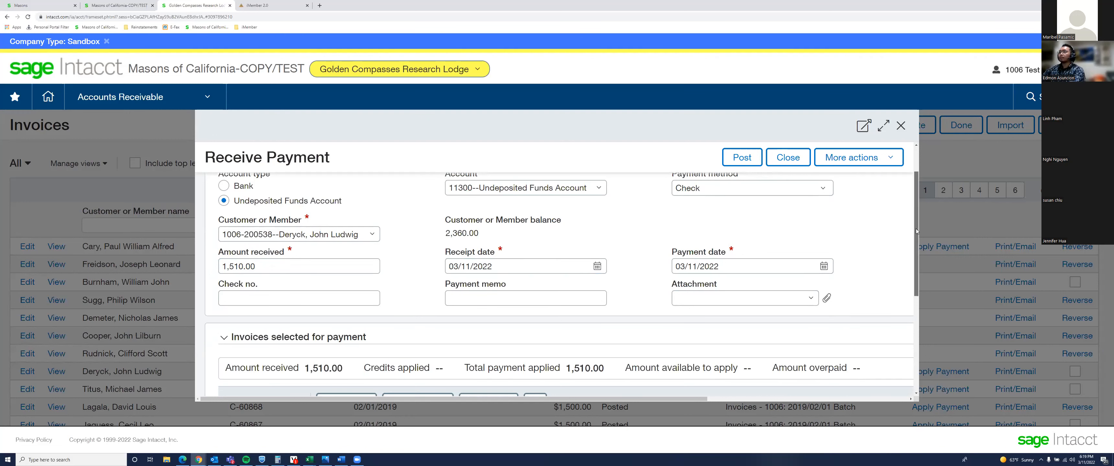
pyautogui.scroll(-2, 915, 244)
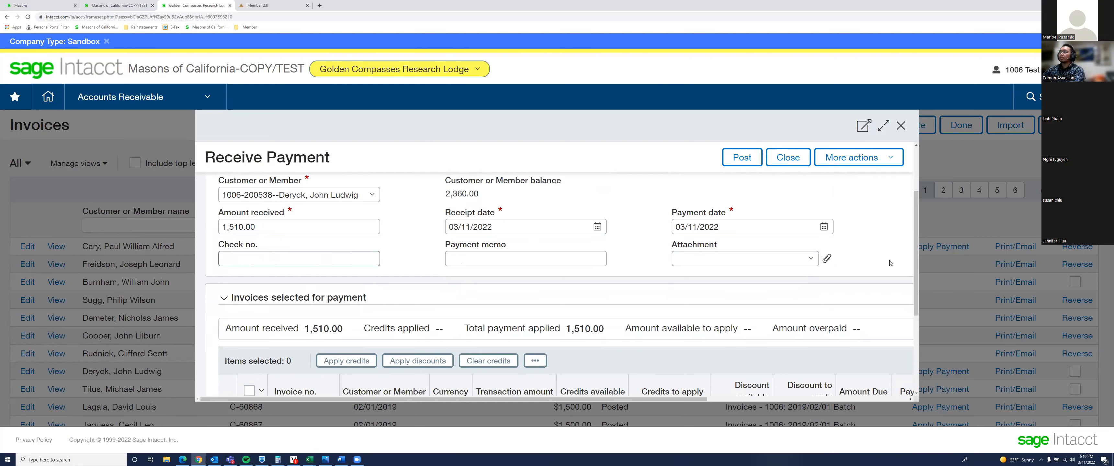
pyautogui.moveTo(914, 234); pyautogui.dragTo(913, 263)
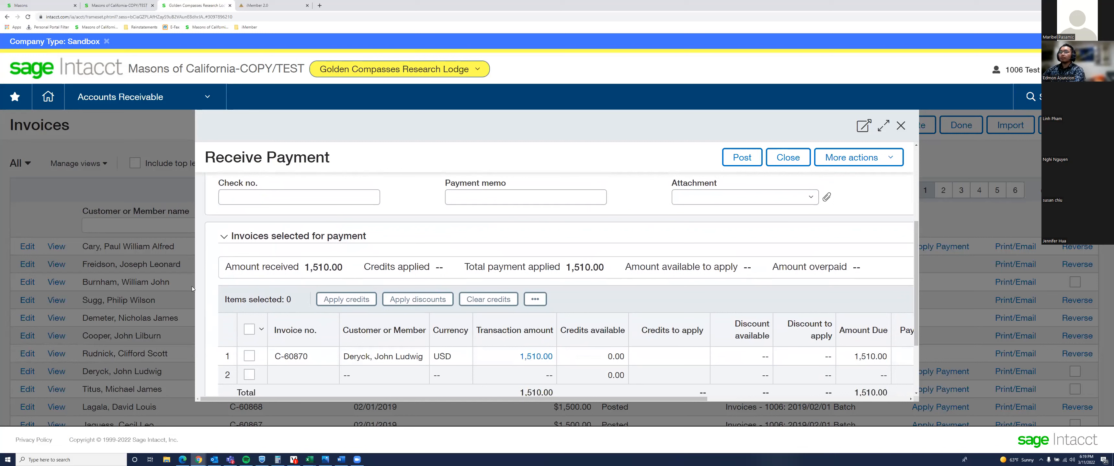
pyautogui.click(249, 357)
pyautogui.moveTo(651, 400); pyautogui.dragTo(771, 395)
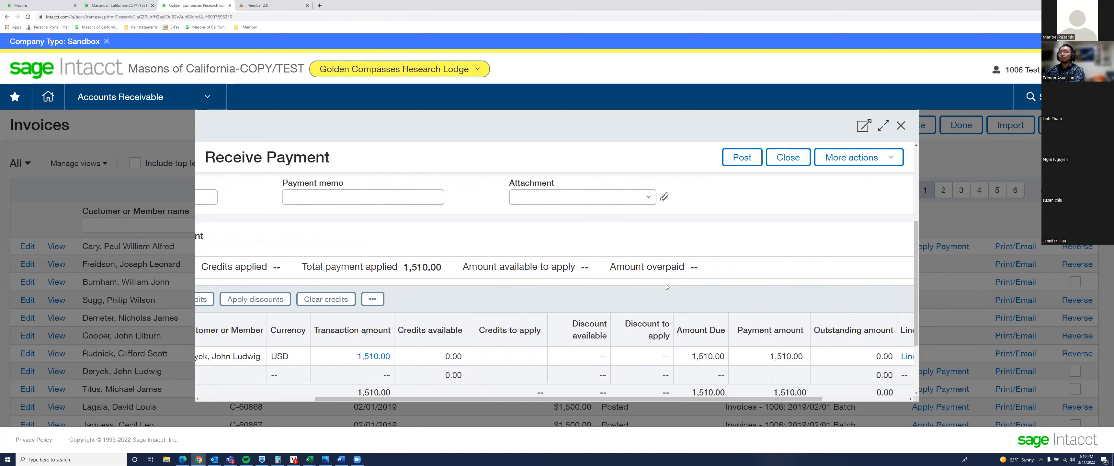
pyautogui.click(735, 160)
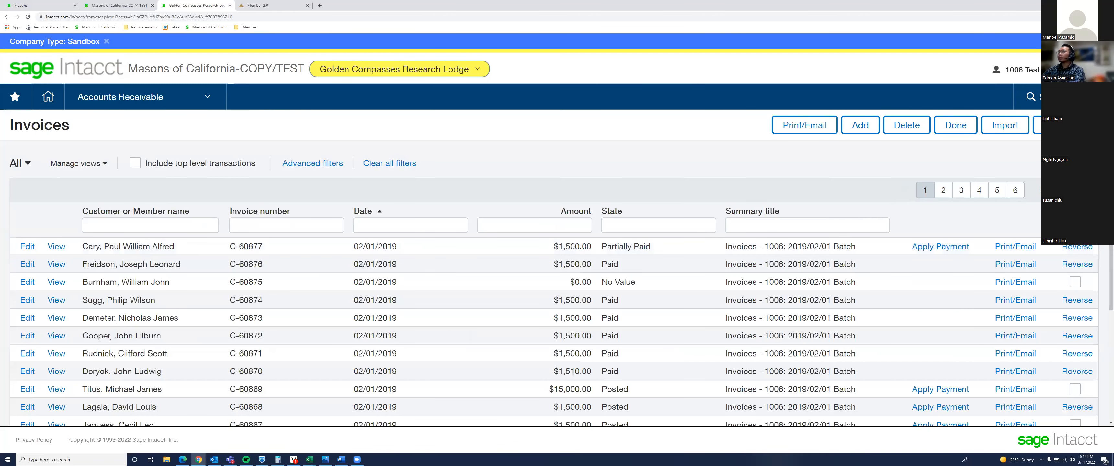
# Start a payment for invoice C-60868 and enter 500.00 as the amount received
pyautogui.scroll(-4, 554, 324)
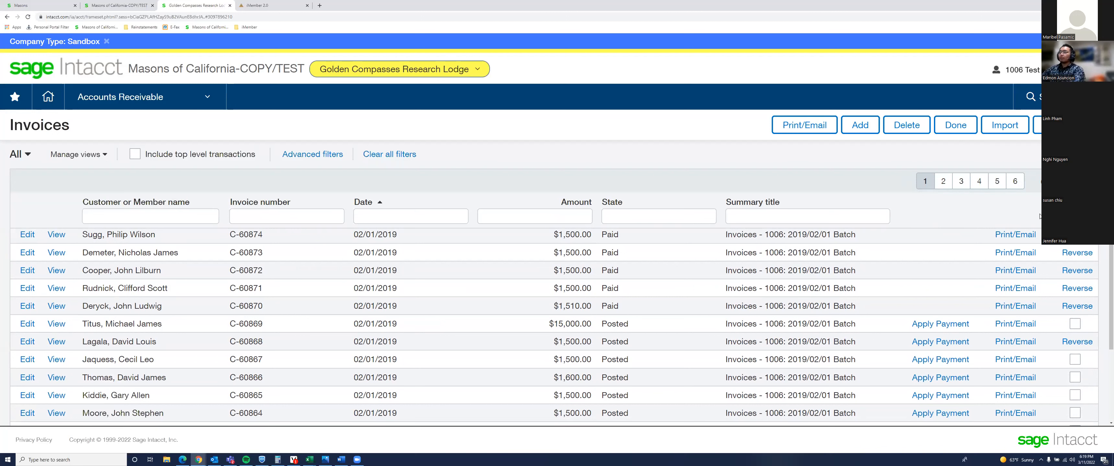
pyautogui.scroll(-1, 588, 219)
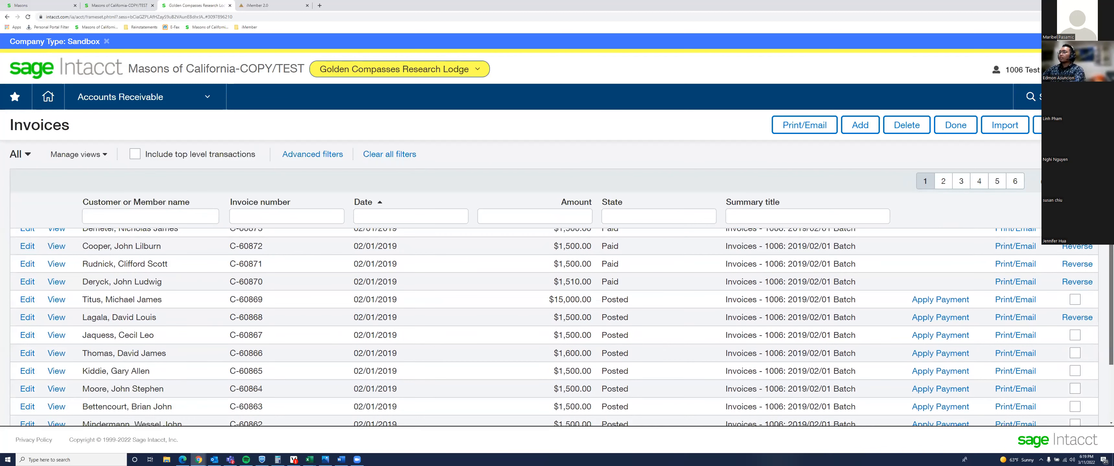
pyautogui.moveTo(88, 317); pyautogui.dragTo(139, 317)
pyautogui.moveTo(560, 317); pyautogui.dragTo(586, 314)
pyautogui.click(594, 318)
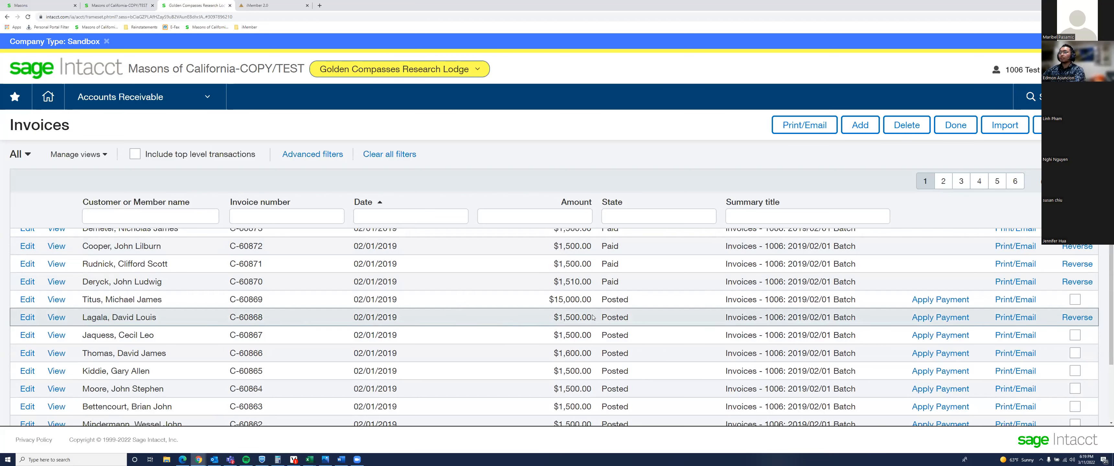
pyautogui.click(923, 319)
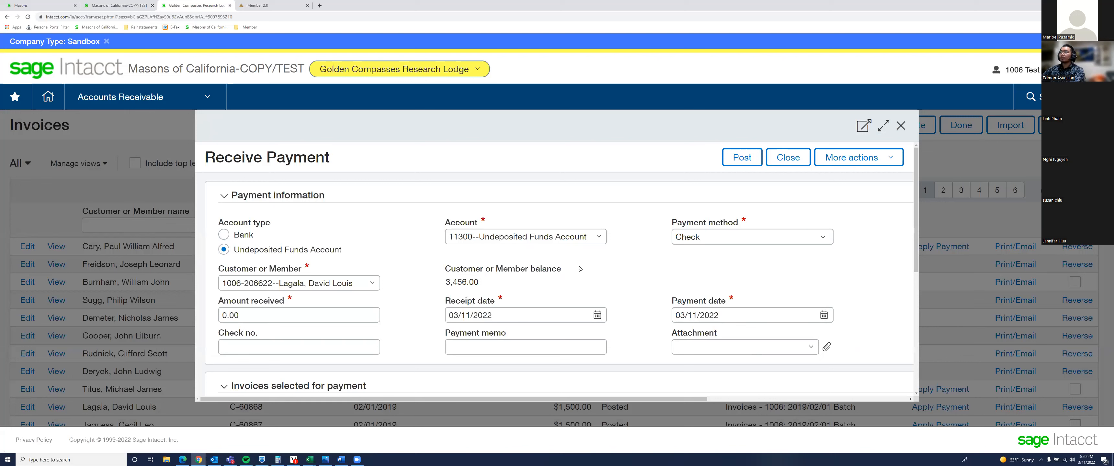
pyautogui.click(220, 317)
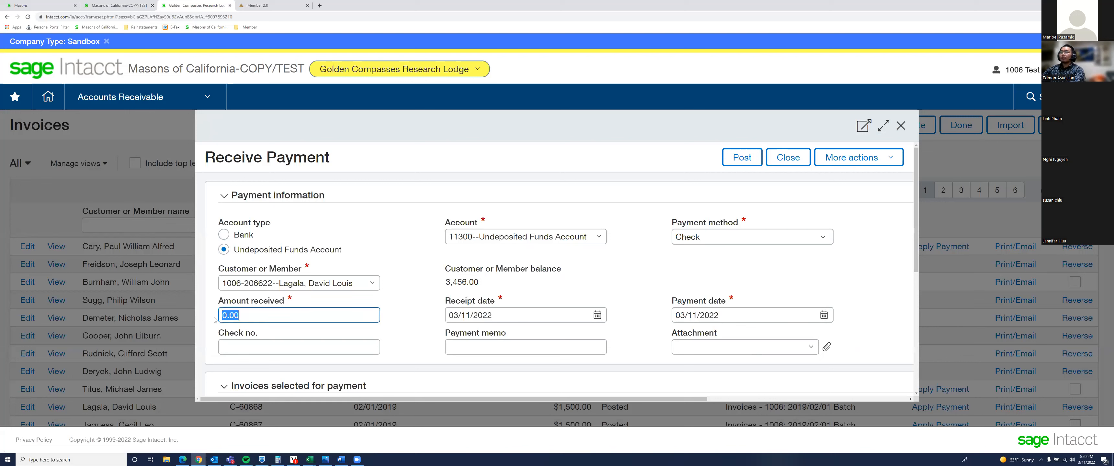
pyautogui.write('500.00')
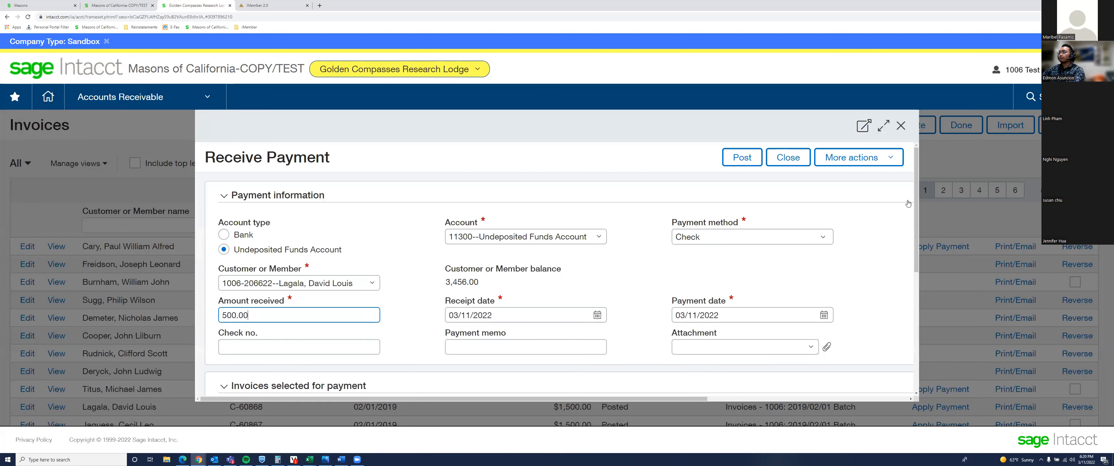
# Select invoice C-60868, set its payment amount to 500.00, post the partial payment and check the invoice's state in the list
pyautogui.scroll(-2, 497, 239)
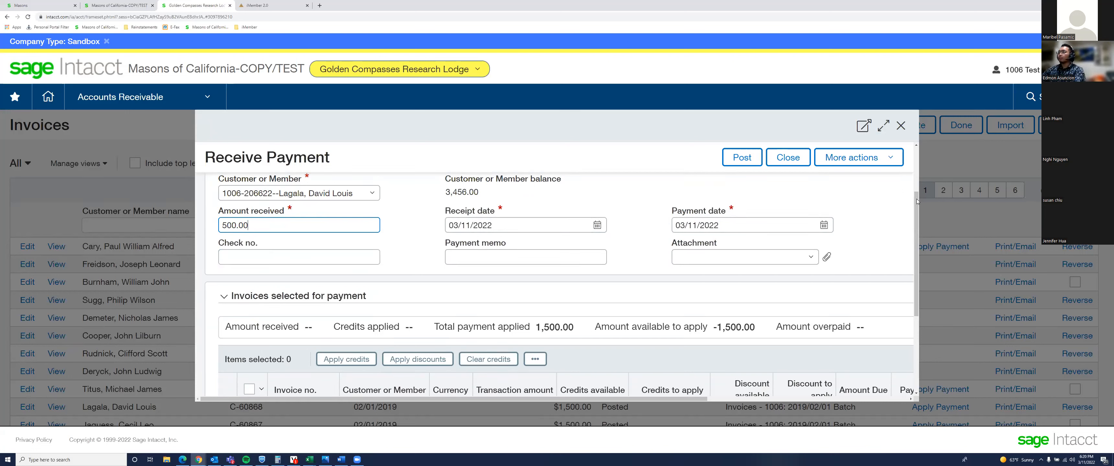
pyautogui.scroll(-2, 917, 201)
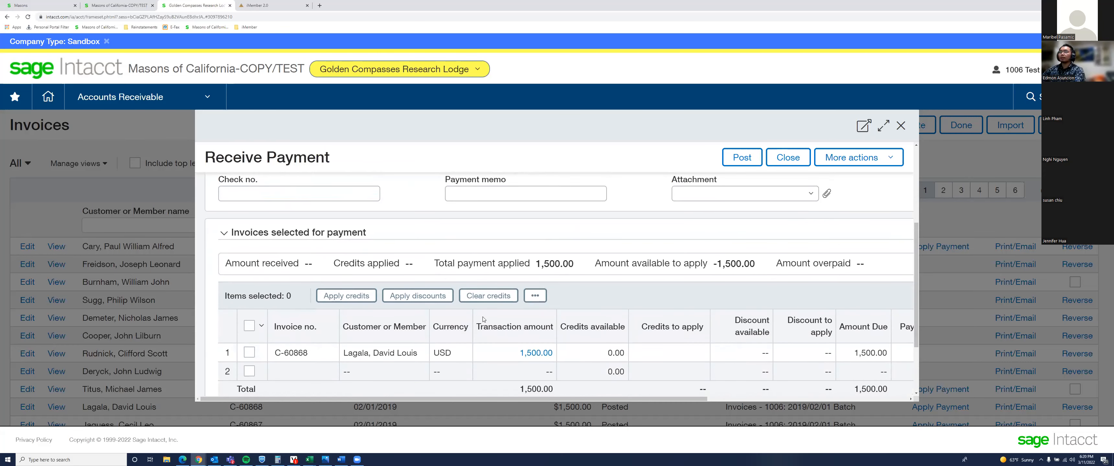
pyautogui.click(250, 353)
pyautogui.moveTo(427, 398); pyautogui.dragTo(612, 402)
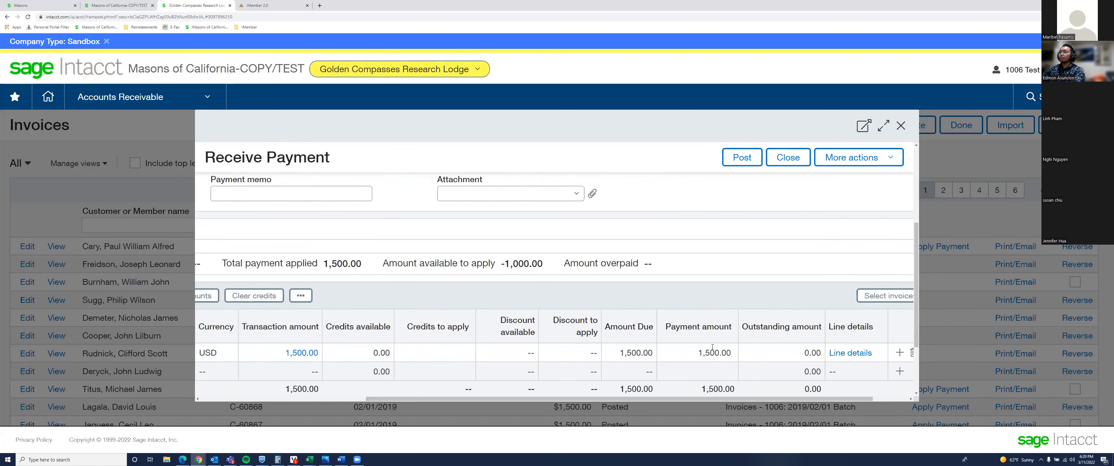
pyautogui.click(733, 353)
pyautogui.write('500.00')
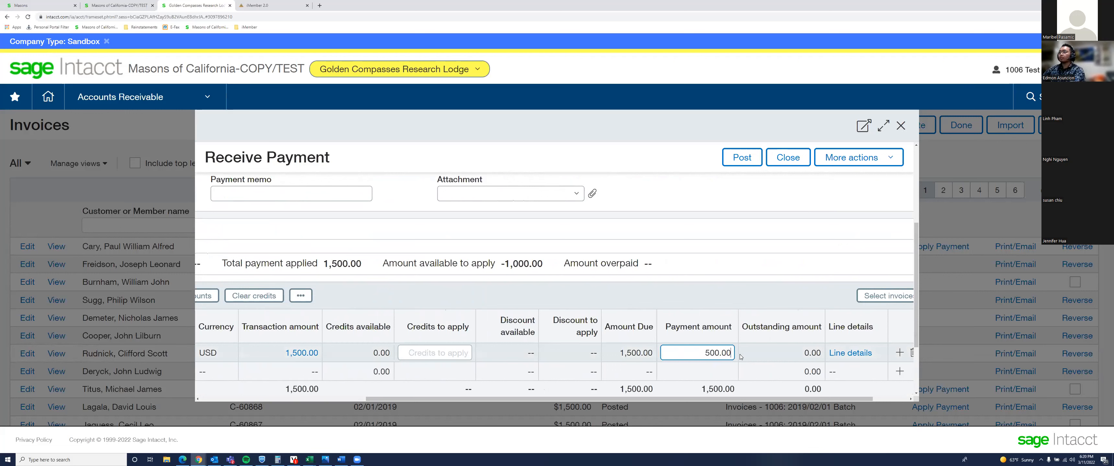
pyautogui.press('Tab')
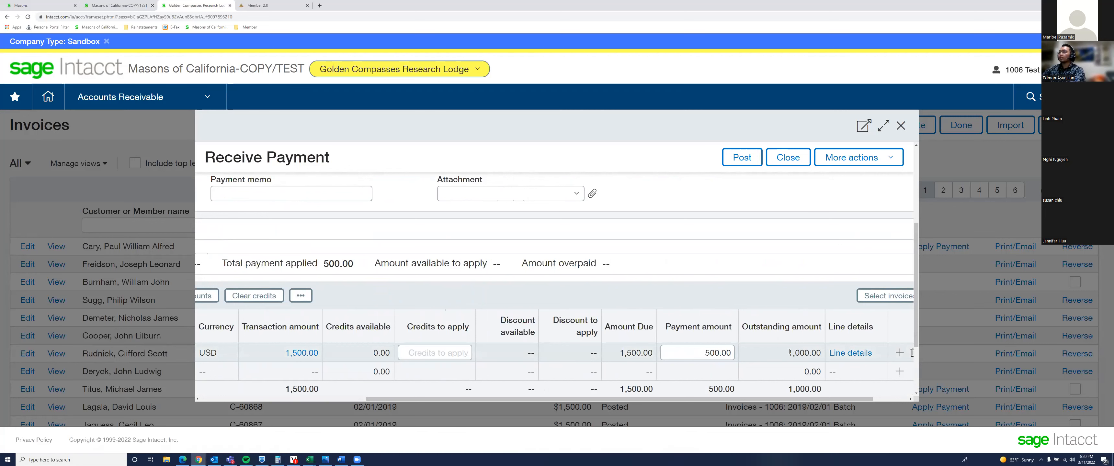
pyautogui.moveTo(787, 354); pyautogui.dragTo(822, 356)
pyautogui.click(741, 158)
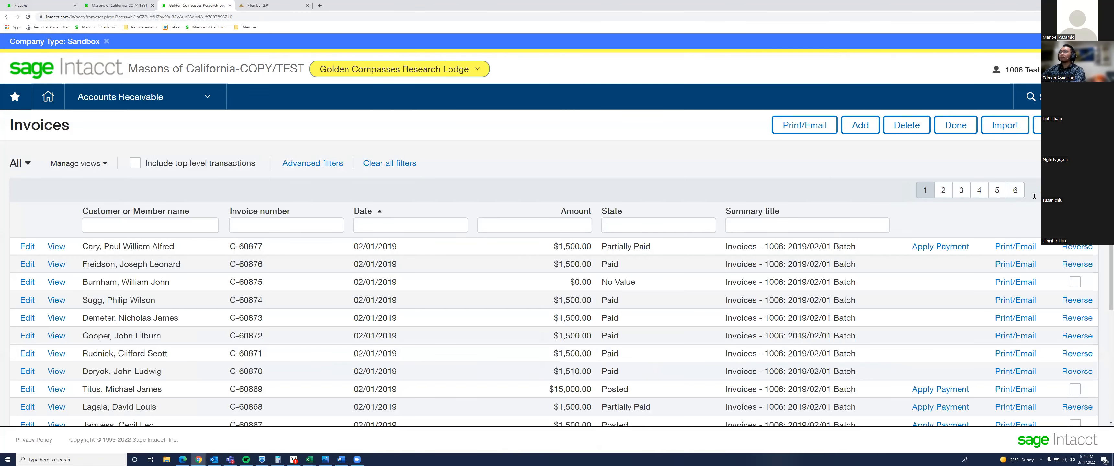
pyautogui.scroll(-5, 645, 312)
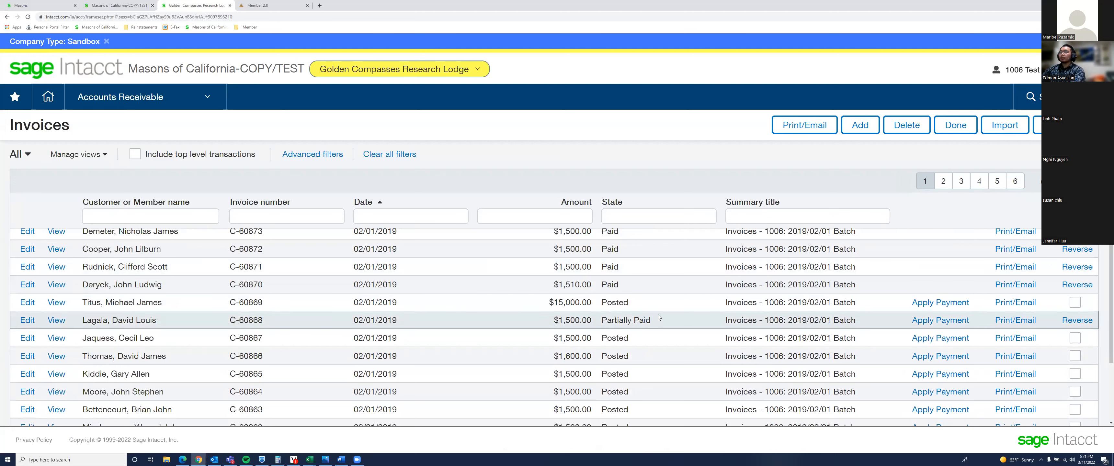
pyautogui.moveTo(651, 320); pyautogui.dragTo(601, 324)
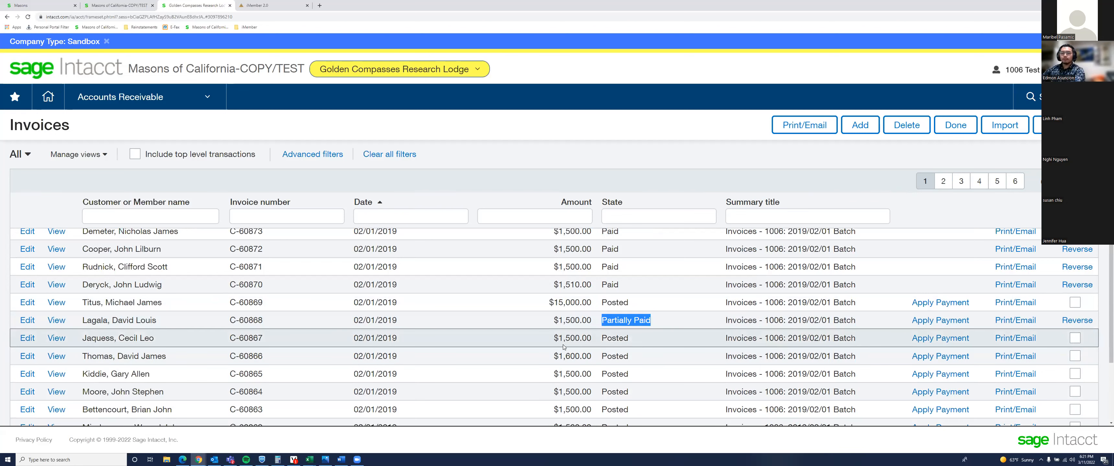
# Open invoice C-60867 for editing and assign account 68650--Bank/Credit Card/Merchant Account Fees to its second entry line
pyautogui.scroll(-1, 915, 301)
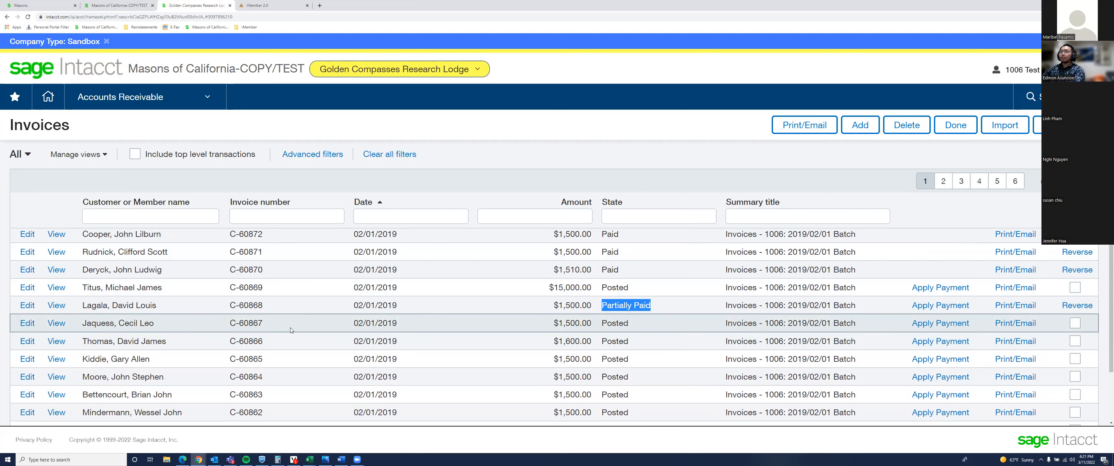
pyautogui.click(28, 324)
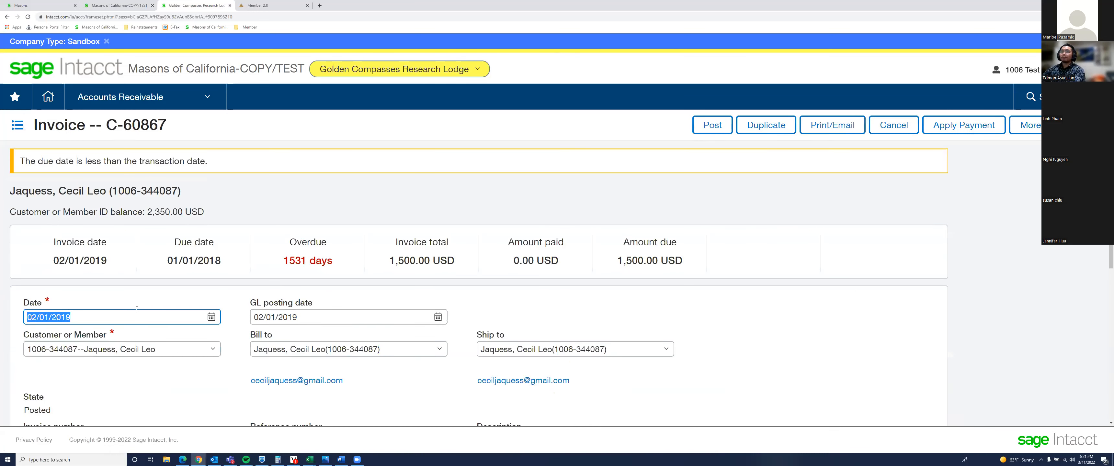
pyautogui.scroll(-5, 172, 312)
pyautogui.scroll(5, 172, 311)
pyautogui.scroll(-6, 166, 320)
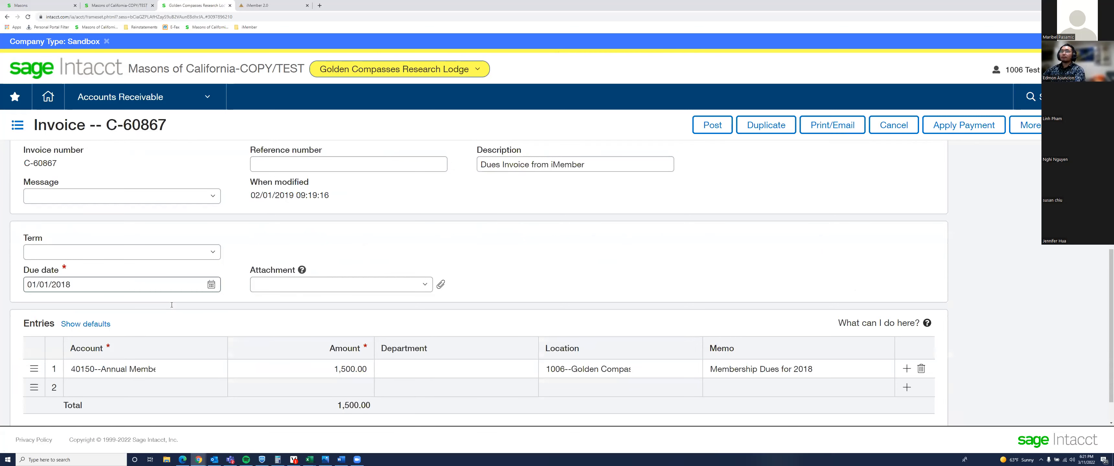
pyautogui.scroll(-1, 164, 322)
pyautogui.click(118, 351)
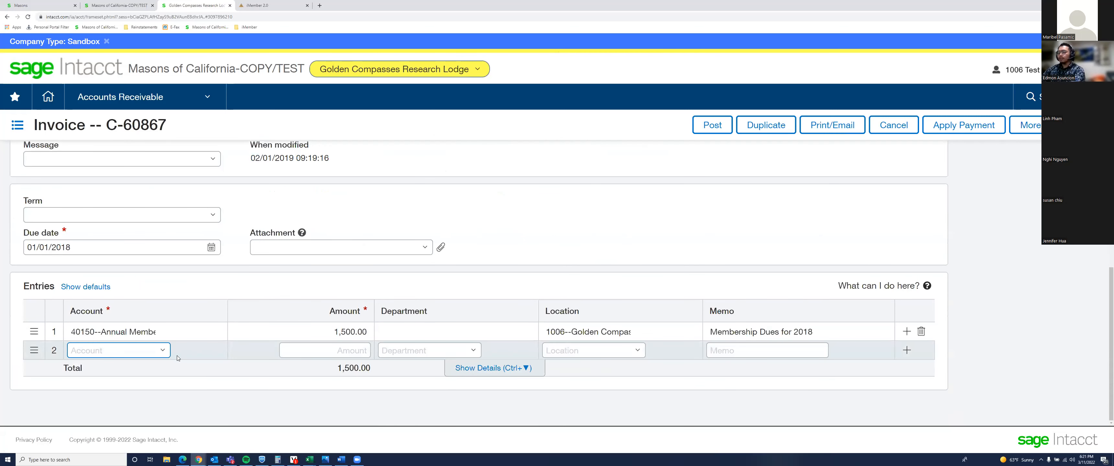
pyautogui.write('ban')
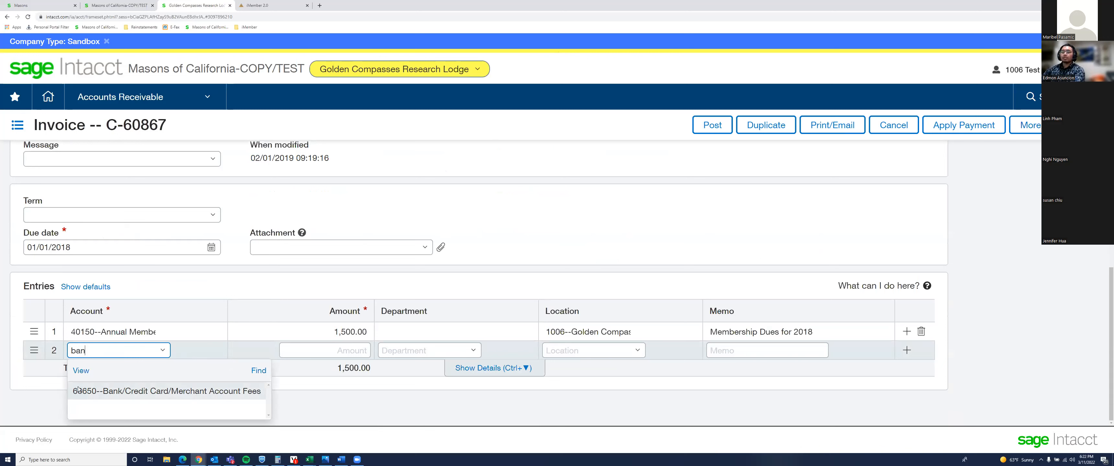
pyautogui.click(118, 392)
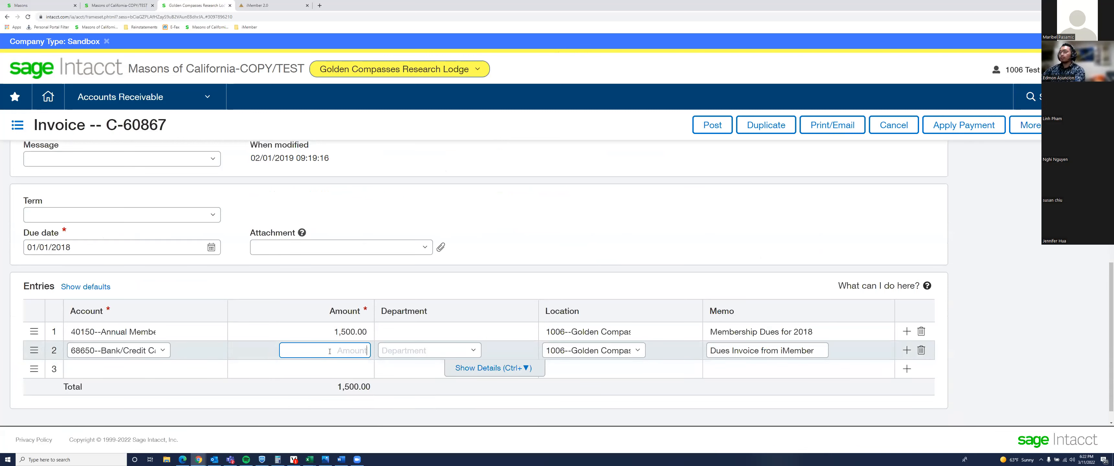
# Set the merchant fees entry's amount to -45.00 and post the edited invoice
pyautogui.write('-45.00')
pyautogui.press('Tab')
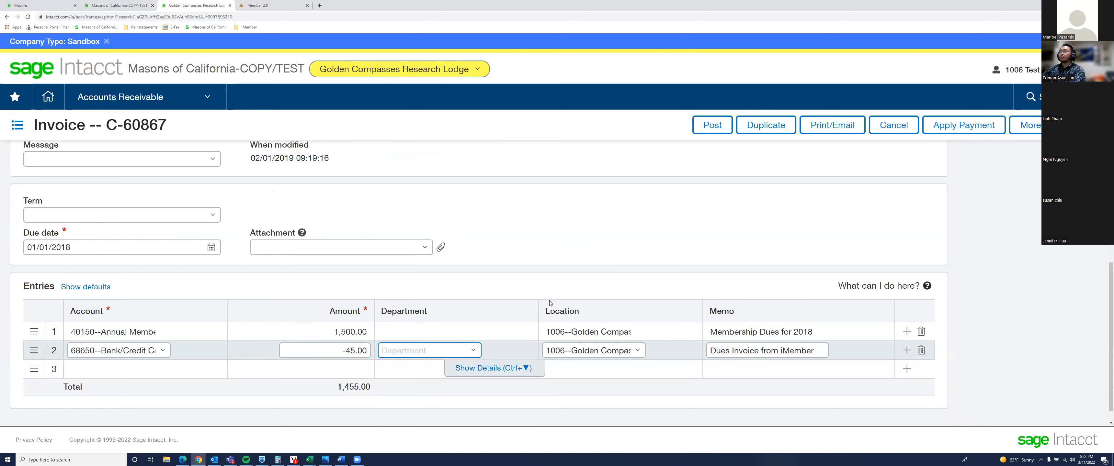
pyautogui.click(712, 126)
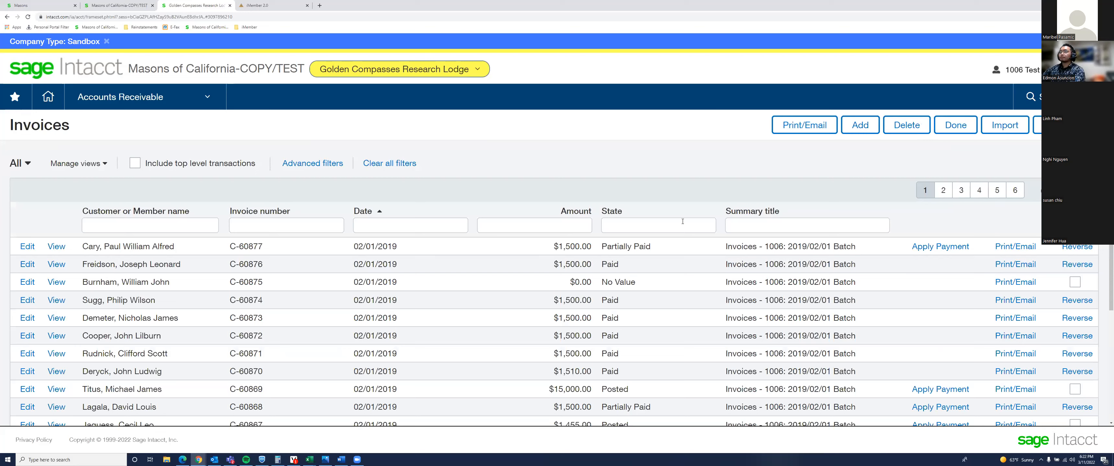
# Start a payment for invoice C-60867 and enter 1,455.00 as the amount received
pyautogui.scroll(-4, 666, 277)
pyautogui.scroll(5, 672, 289)
pyautogui.scroll(-1, 672, 289)
pyautogui.scroll(-2, 945, 340)
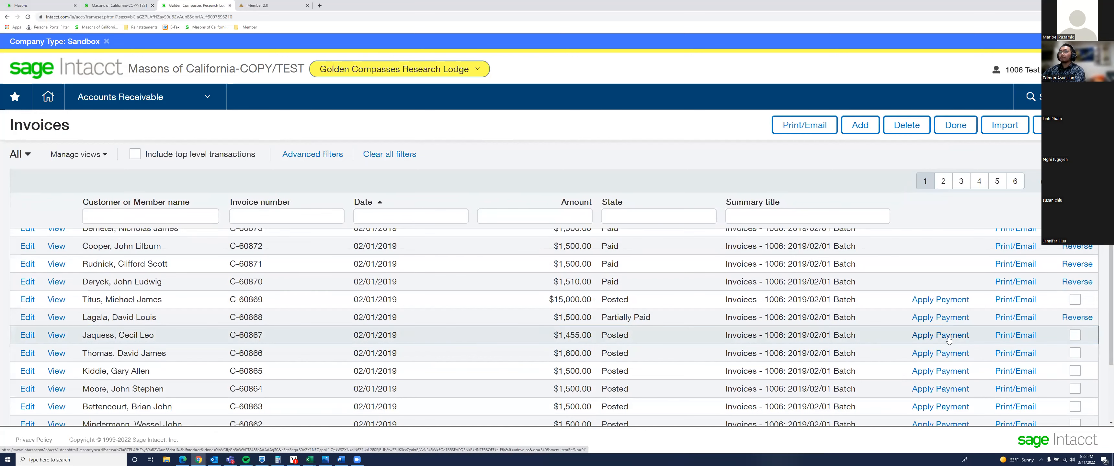
pyautogui.click(949, 339)
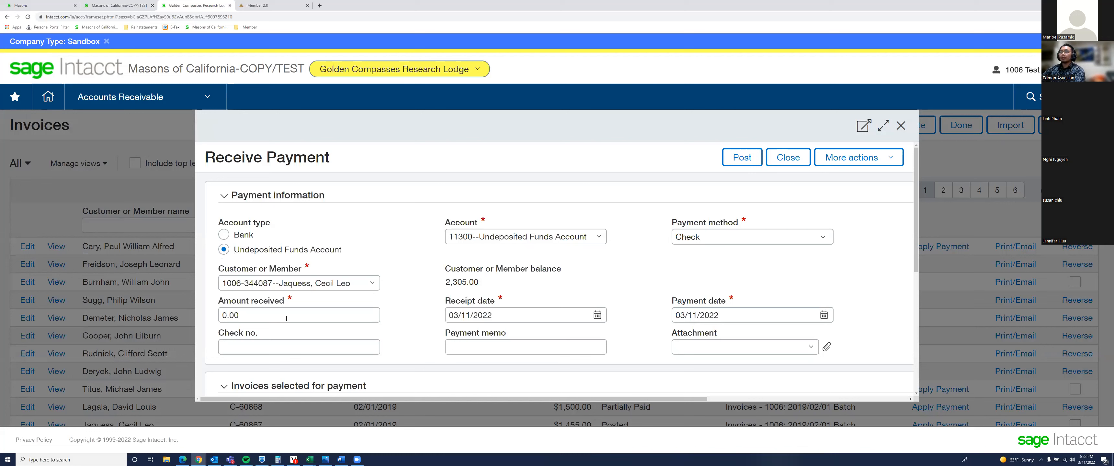
pyautogui.click(240, 316)
pyautogui.hotkey('ctrl', 'a')
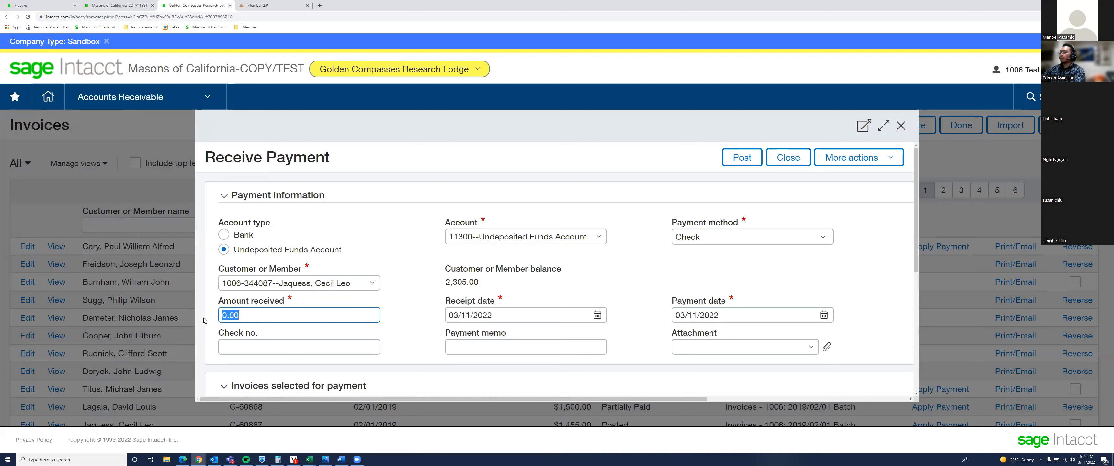
pyautogui.write('1,')
pyautogui.write('455')
pyautogui.click(204, 321)
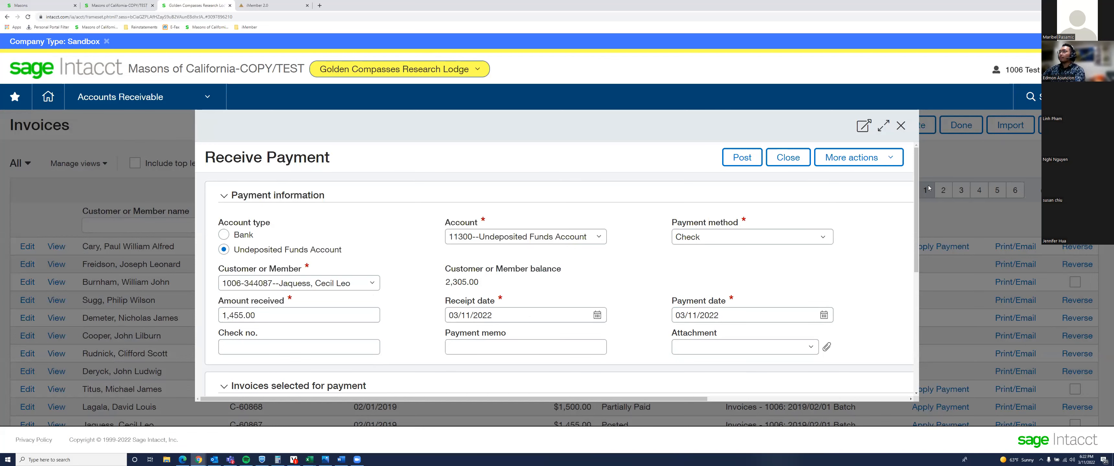
# Select invoice C-60867, set its payment amount to 1,455.00 and post the payment
pyautogui.moveTo(918, 183); pyautogui.dragTo(910, 271)
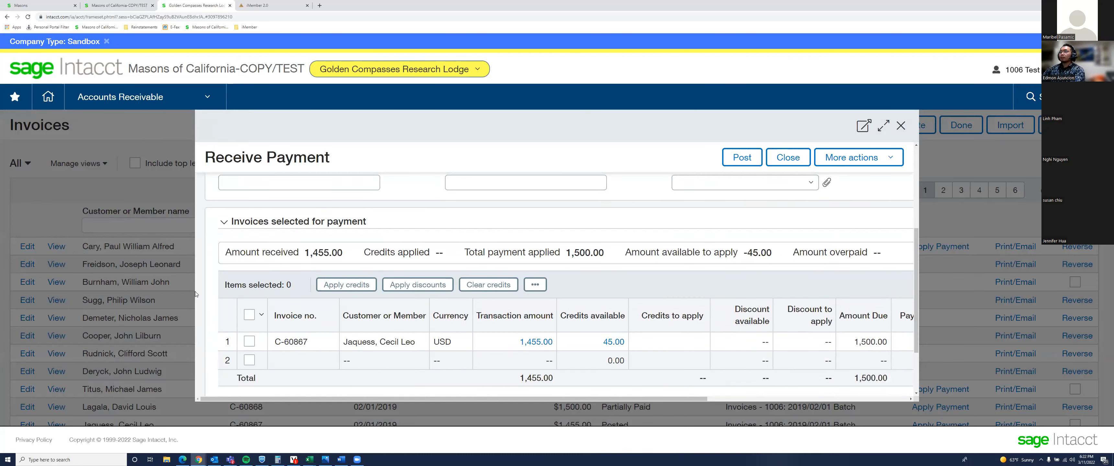
pyautogui.click(251, 344)
pyautogui.moveTo(426, 400); pyautogui.dragTo(634, 395)
pyautogui.click(668, 339)
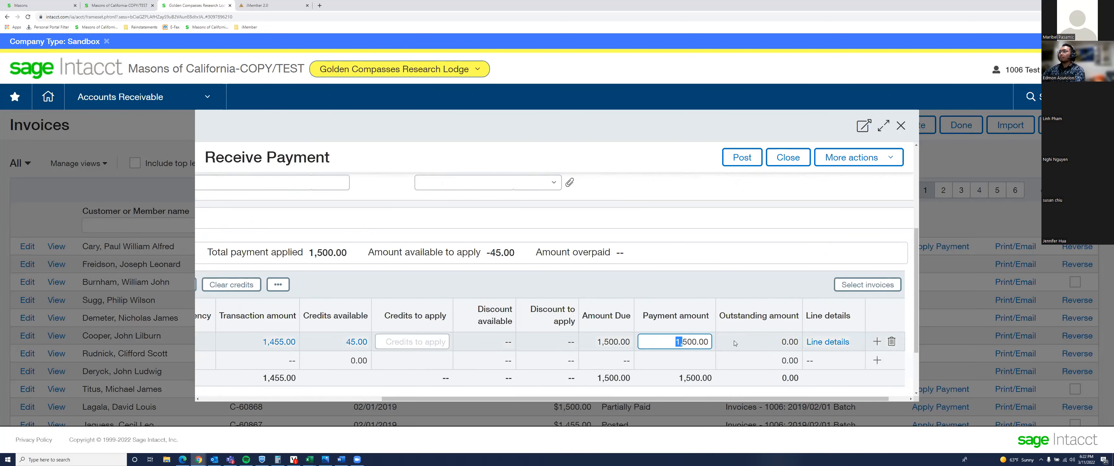
pyautogui.write('1,45')
pyautogui.write('55')
pyautogui.press('Tab')
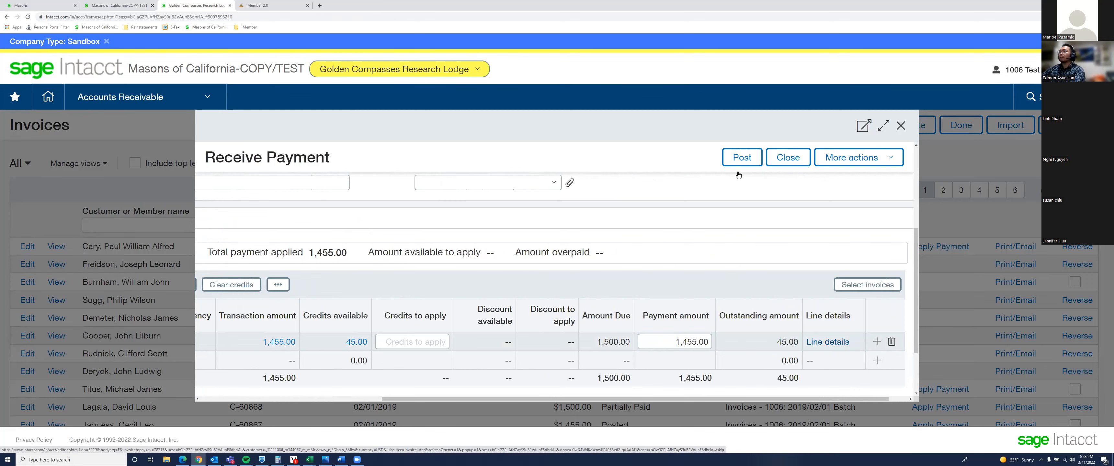
pyautogui.click(738, 160)
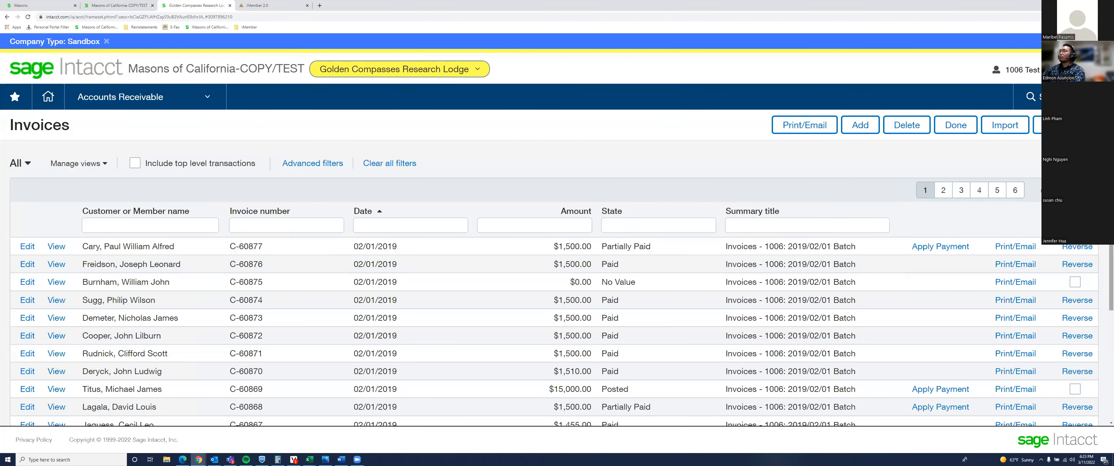
# Start a payment for invoice C-60866 and enter 1,600.00 as the amount received
pyautogui.scroll(-3, 724, 303)
pyautogui.scroll(-2, 553, 325)
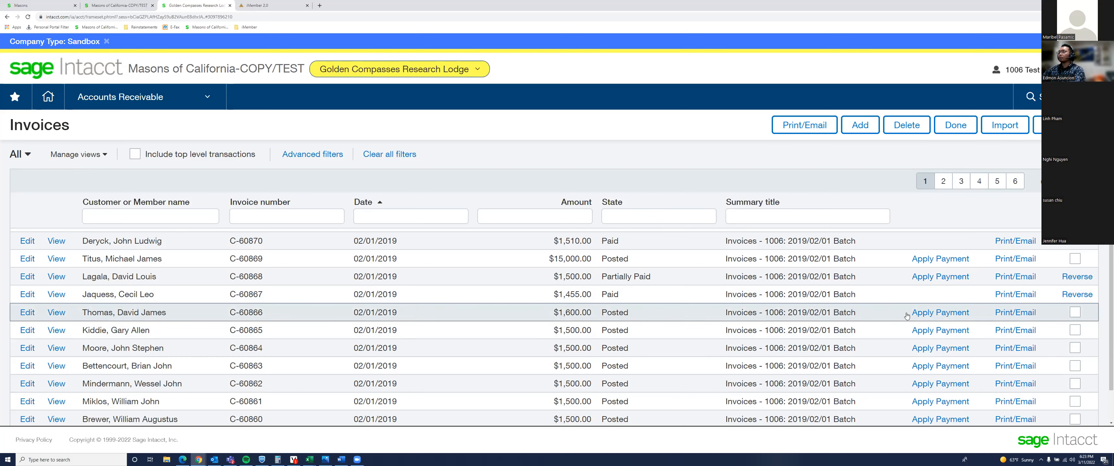
pyautogui.click(922, 313)
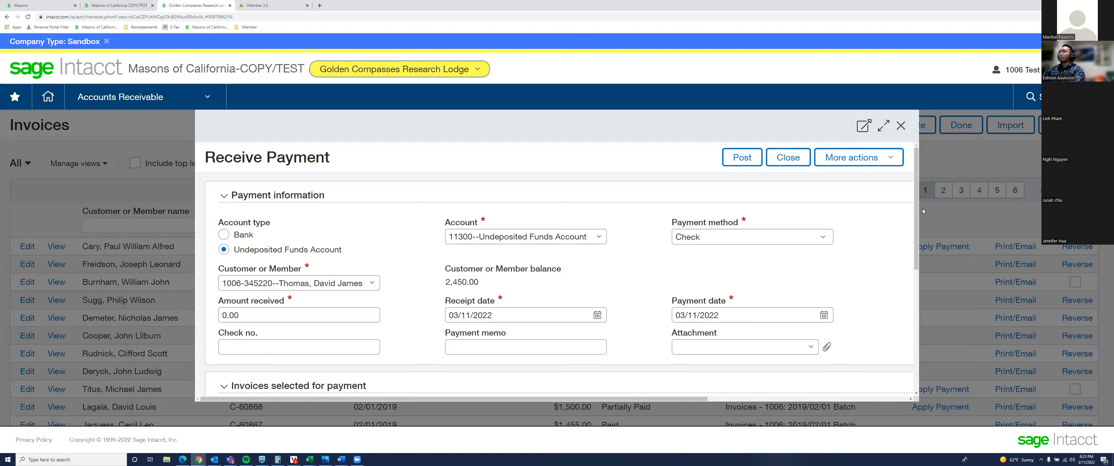
pyautogui.scroll(-1, 413, 300)
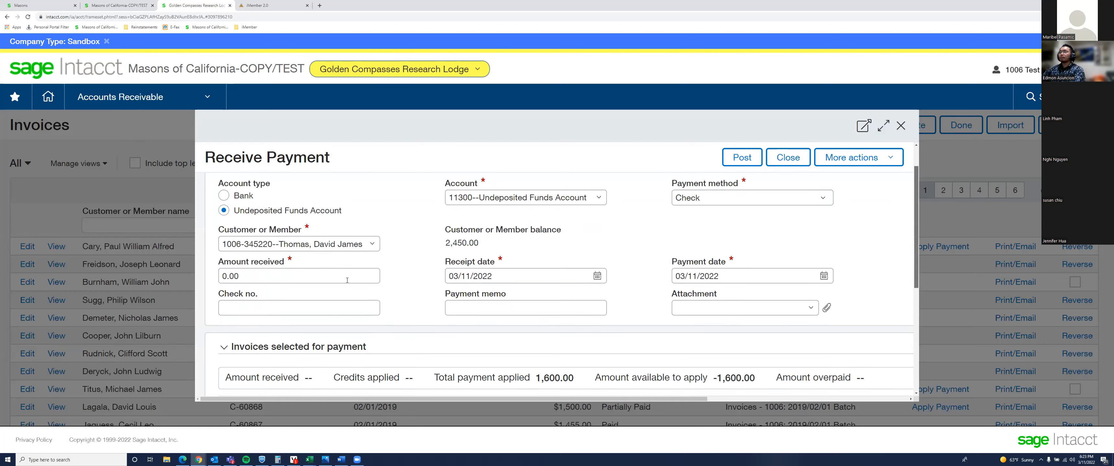
pyautogui.scroll(-3, 413, 300)
pyautogui.scroll(4, 413, 300)
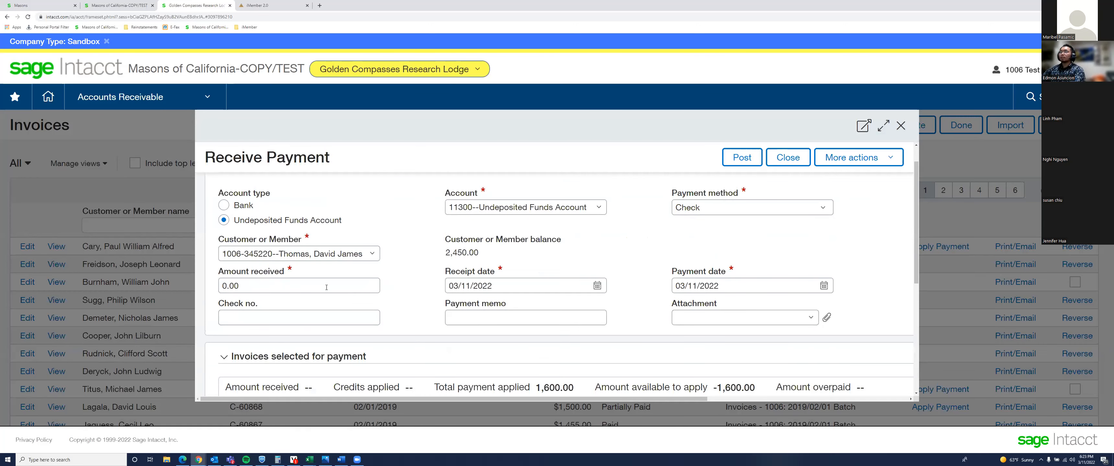
pyautogui.moveTo(243, 286); pyautogui.dragTo(190, 290)
pyautogui.write('1')
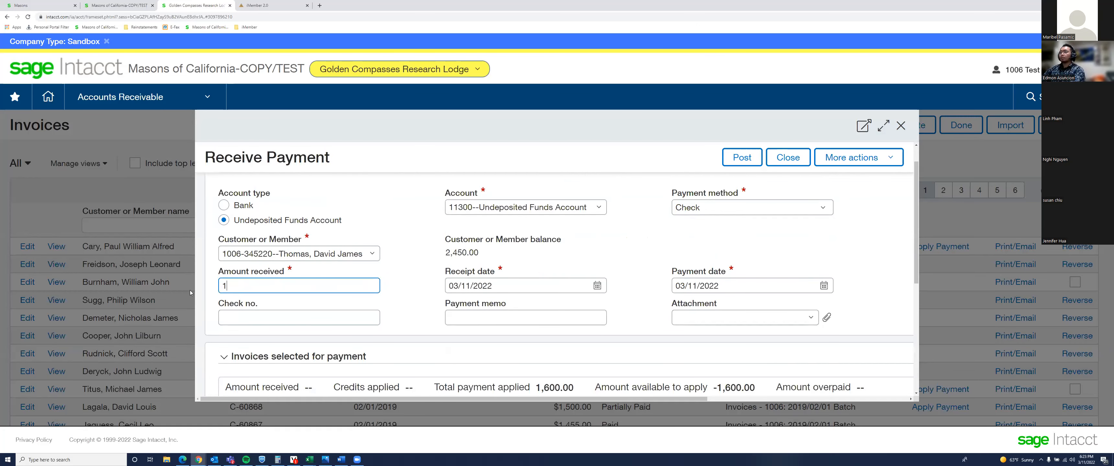
pyautogui.write(',6000')
pyautogui.press('Tab')
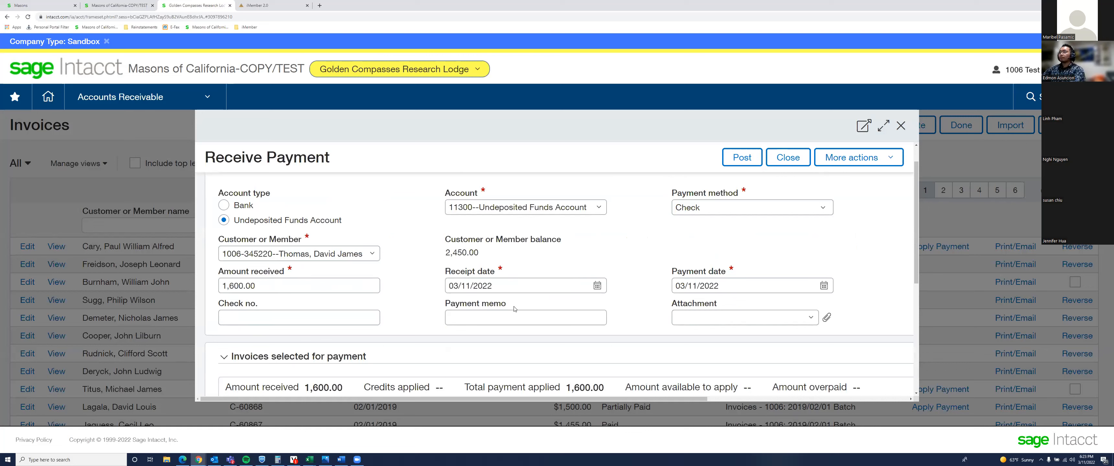
# Select invoice C-60866 for payment, review its payment amount and post the payment
pyautogui.moveTo(918, 225); pyautogui.dragTo(861, 292)
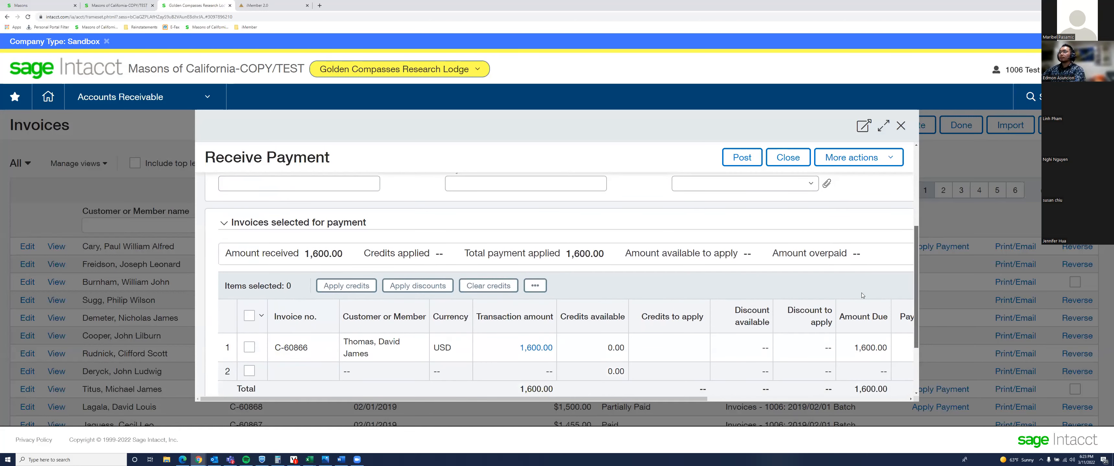
pyautogui.click(250, 348)
pyautogui.moveTo(552, 401); pyautogui.dragTo(687, 391)
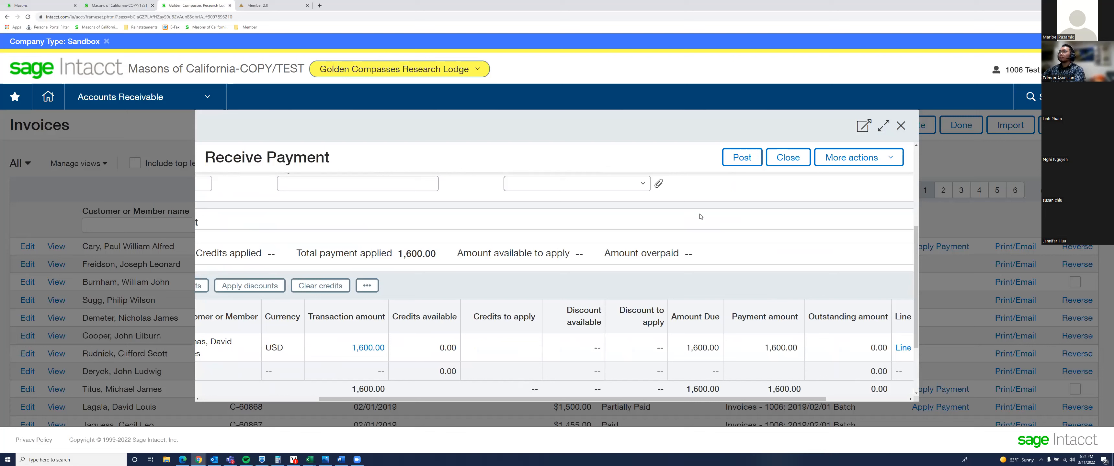
pyautogui.click(740, 159)
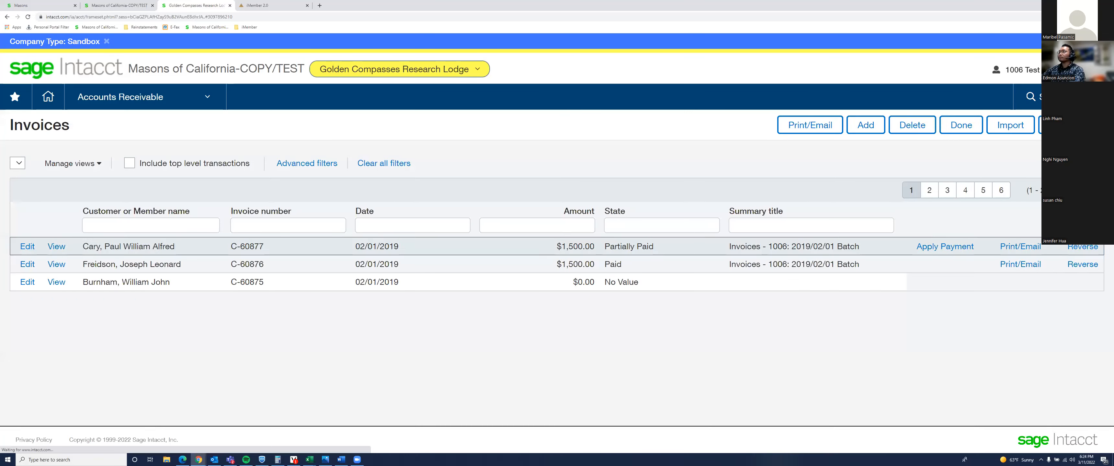
# Start a payment for invoice C-60865 and enter 1,500.00 as the amount received
pyautogui.scroll(-5, 553, 329)
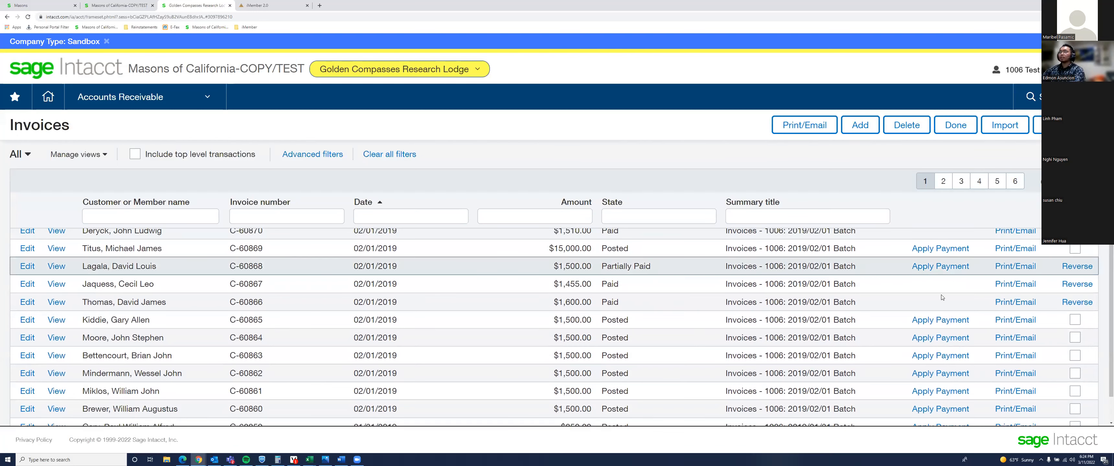
pyautogui.click(941, 320)
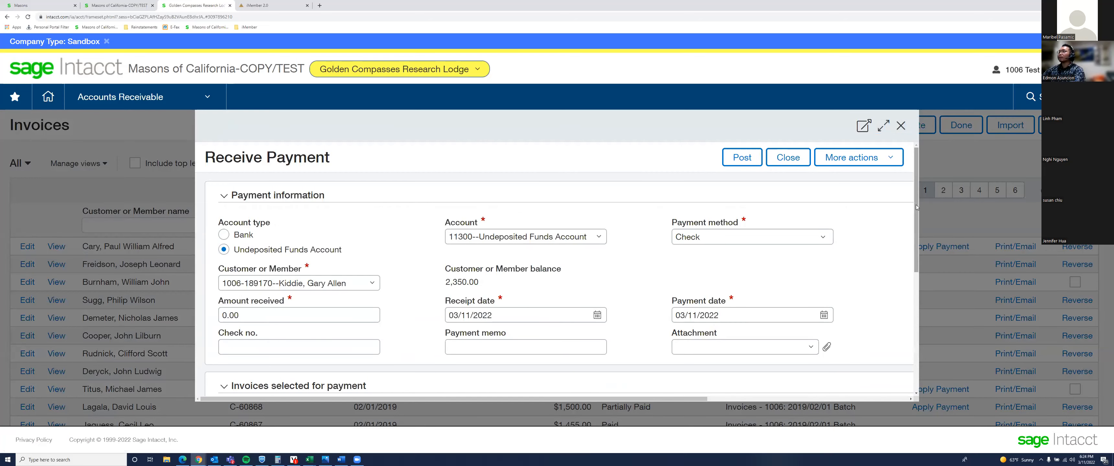
pyautogui.scroll(-2, 908, 224)
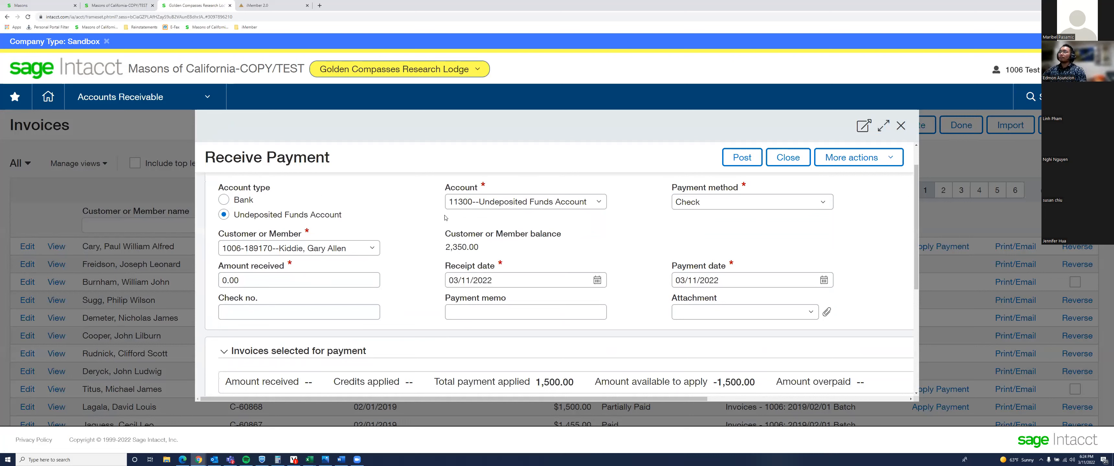
pyautogui.moveTo(284, 279); pyautogui.dragTo(218, 281)
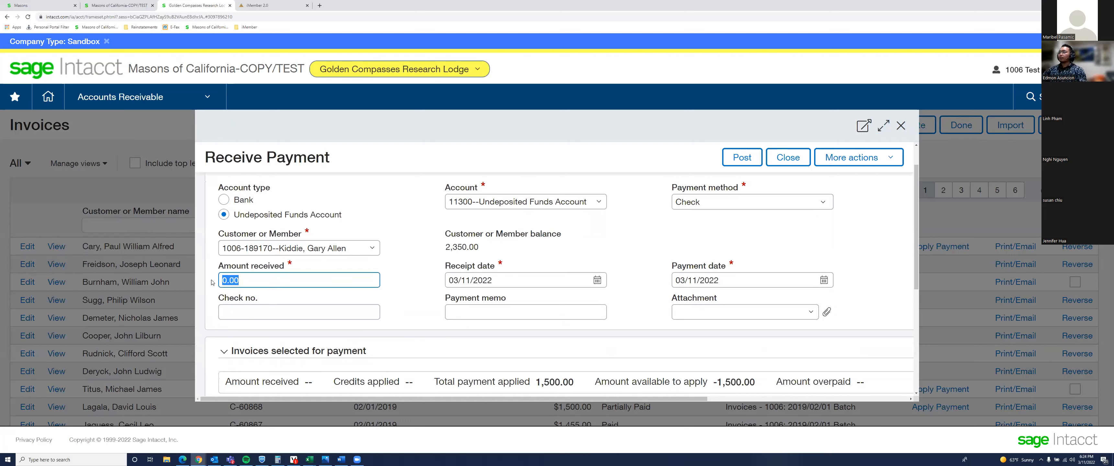
pyautogui.write('15')
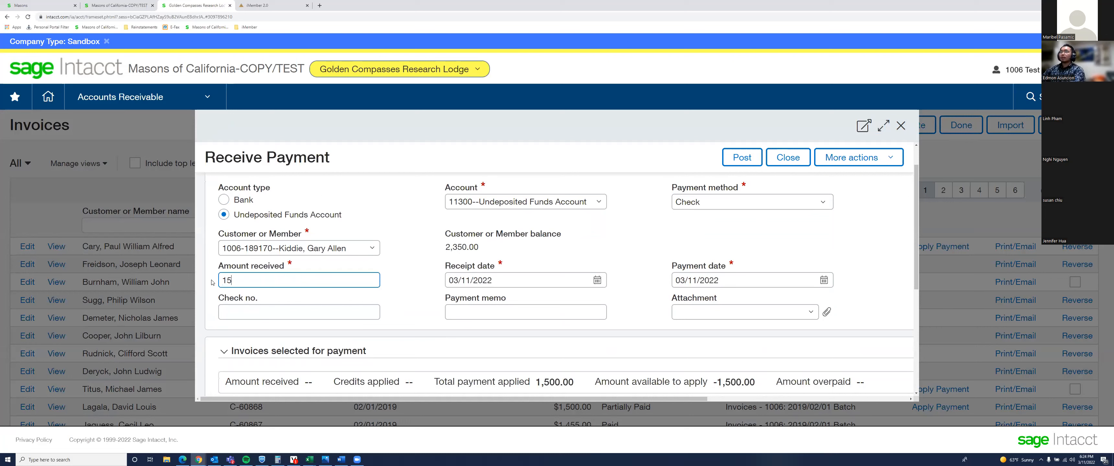
pyautogui.click(212, 282)
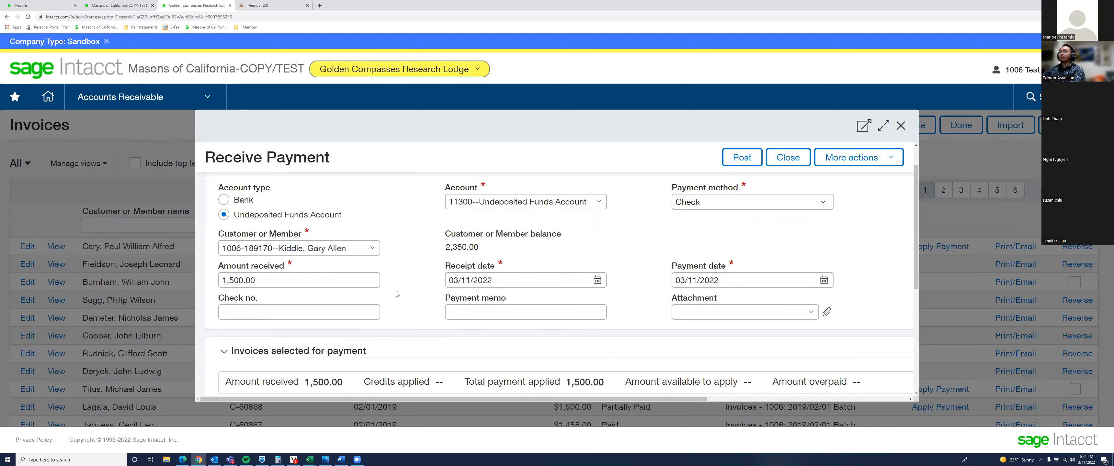
# Review the amounts applied to invoice C-60865, post the payment and check the invoice's state in the list
pyautogui.scroll(-5, 398, 293)
pyautogui.scroll(6, 821, 239)
pyautogui.moveTo(915, 200); pyautogui.dragTo(914, 269)
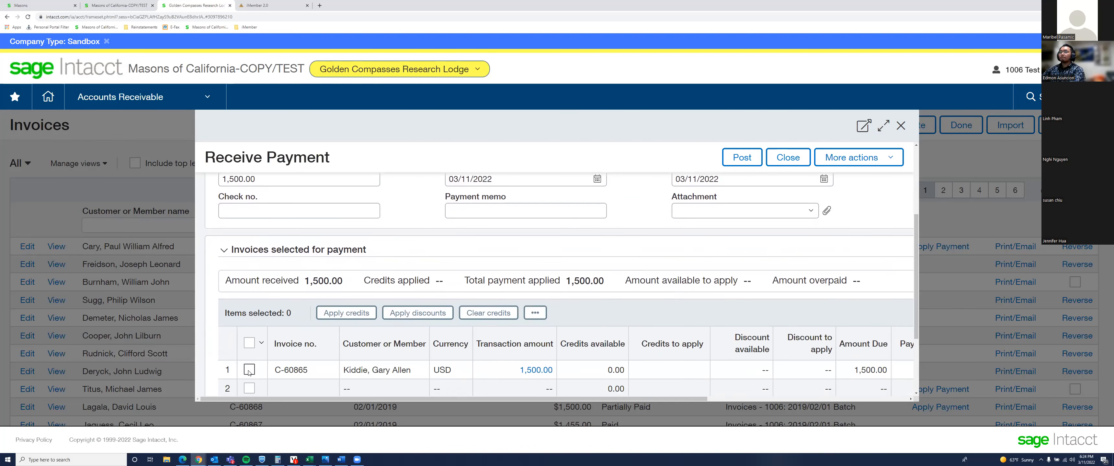
pyautogui.moveTo(318, 400); pyautogui.dragTo(666, 380)
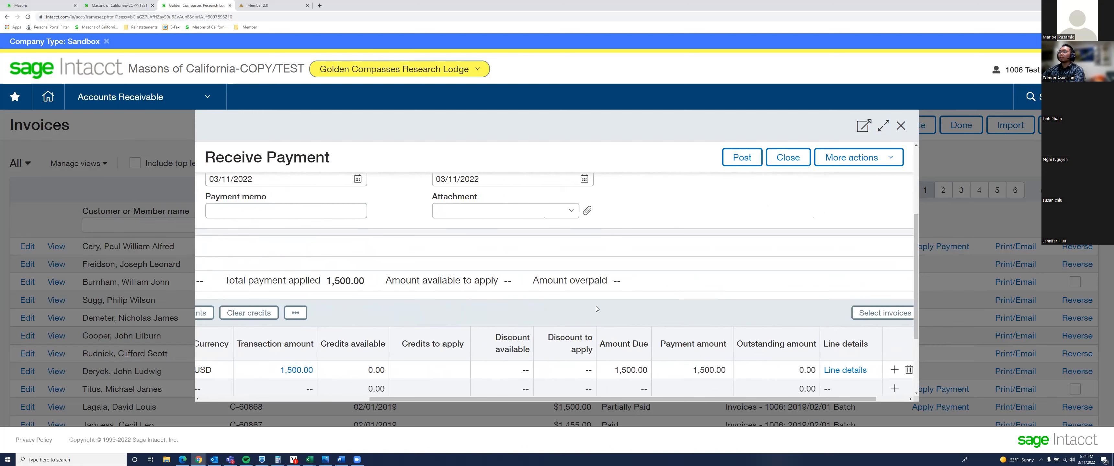
pyautogui.click(730, 163)
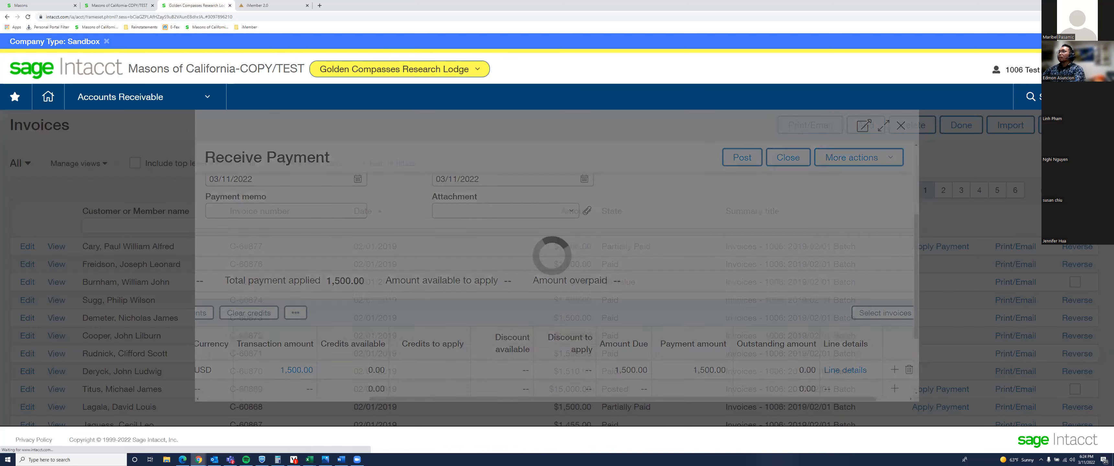
pyautogui.scroll(-3, 376, 412)
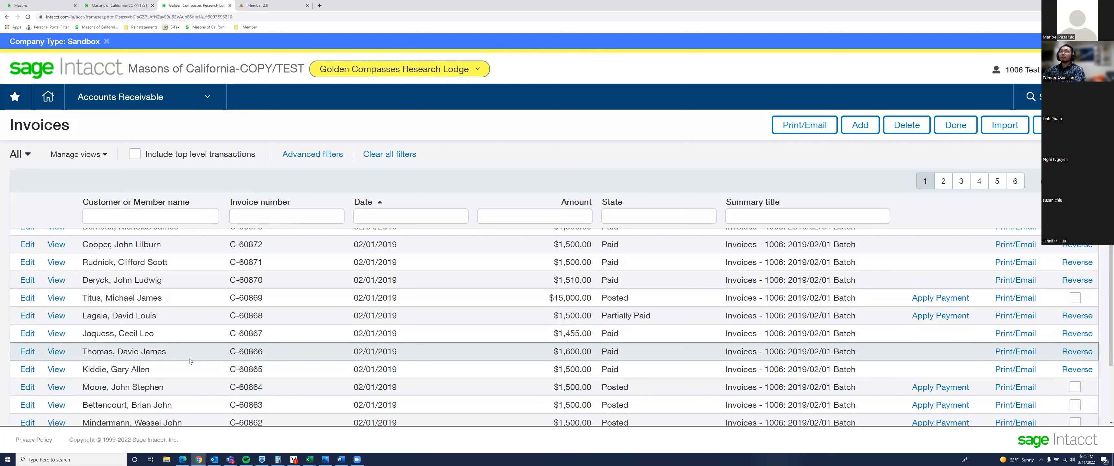
# Add a bank interest and charges record in Cash Management, using BofACheckingAcct--Bank of America as the bank account
pyautogui.click(190, 97)
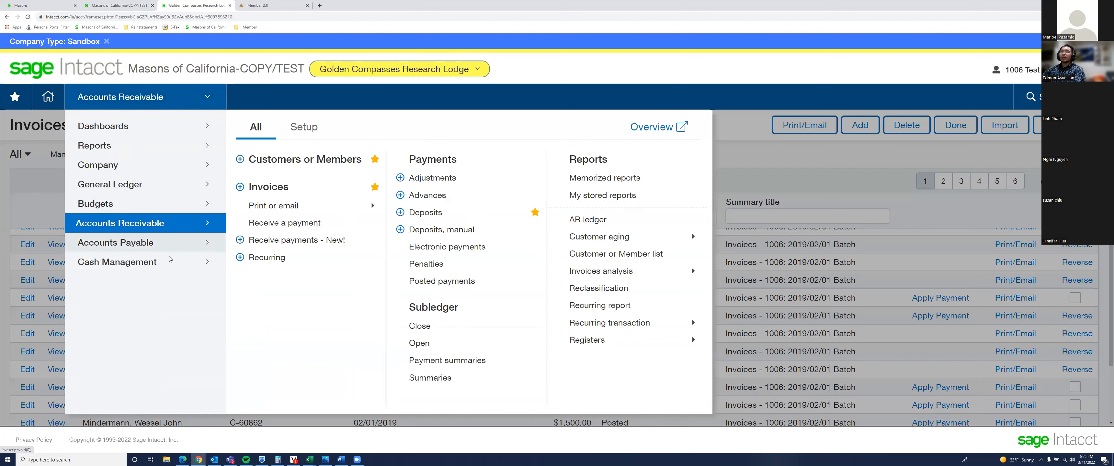
pyautogui.moveTo(167, 265)
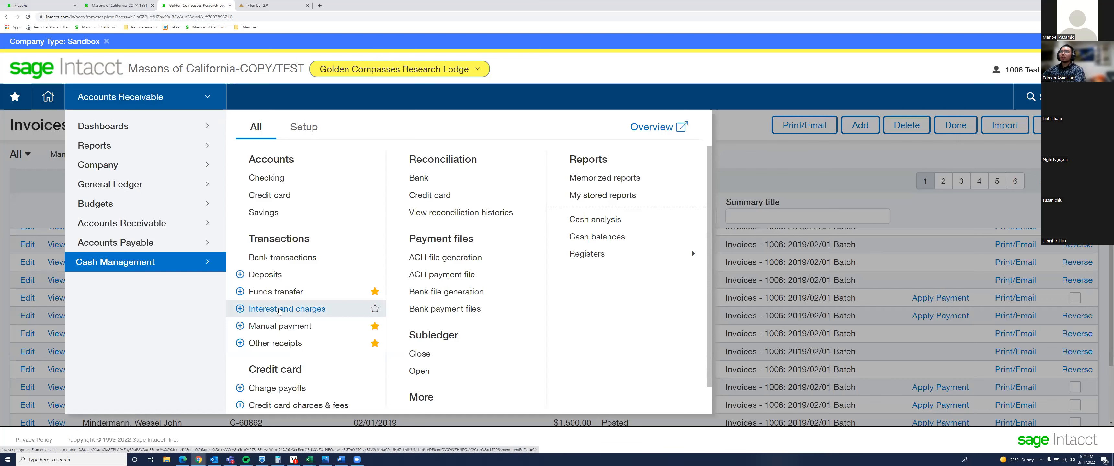
pyautogui.click(297, 310)
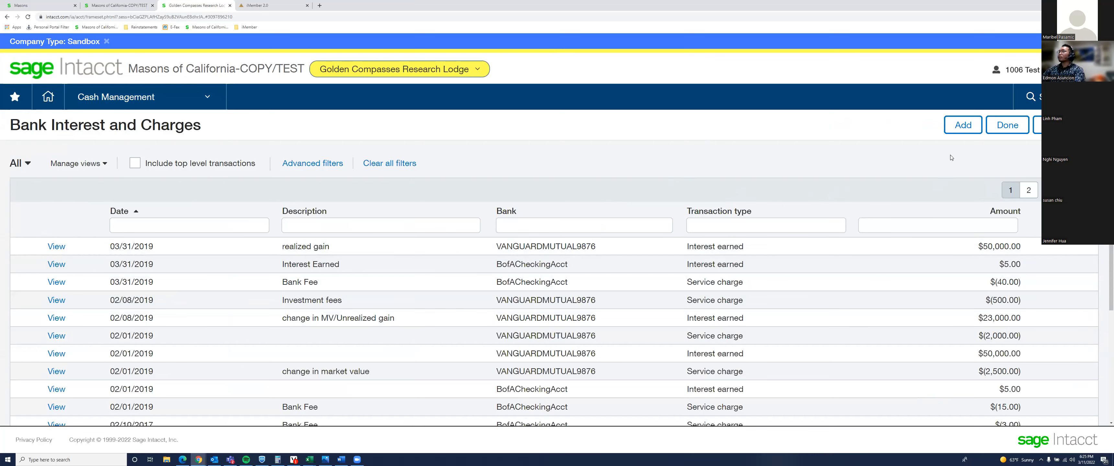
pyautogui.click(966, 126)
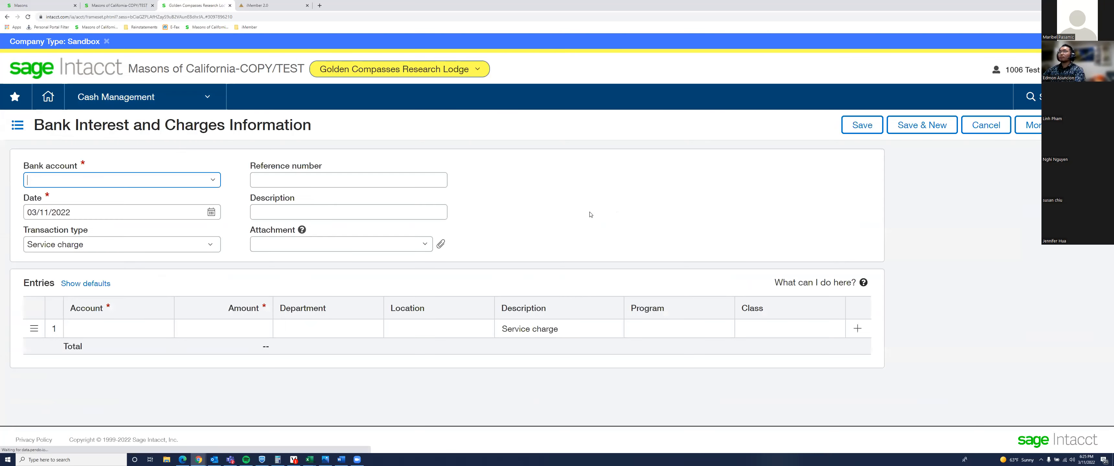
pyautogui.click(208, 184)
pyautogui.click(183, 219)
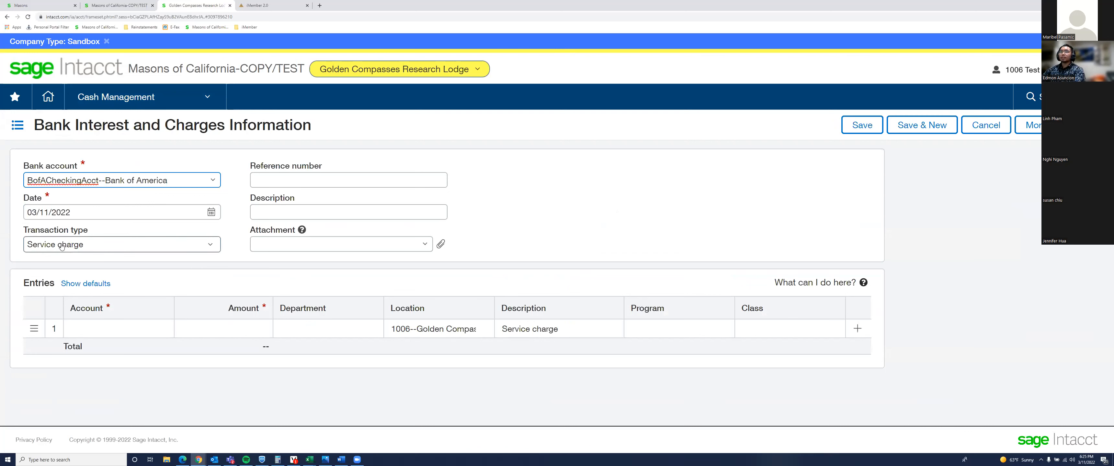
# Assign account 68650--Bank/Credit Card/Merchant Account Fees to the first entry line of the service charge
pyautogui.click(141, 326)
pyautogui.write('bank')
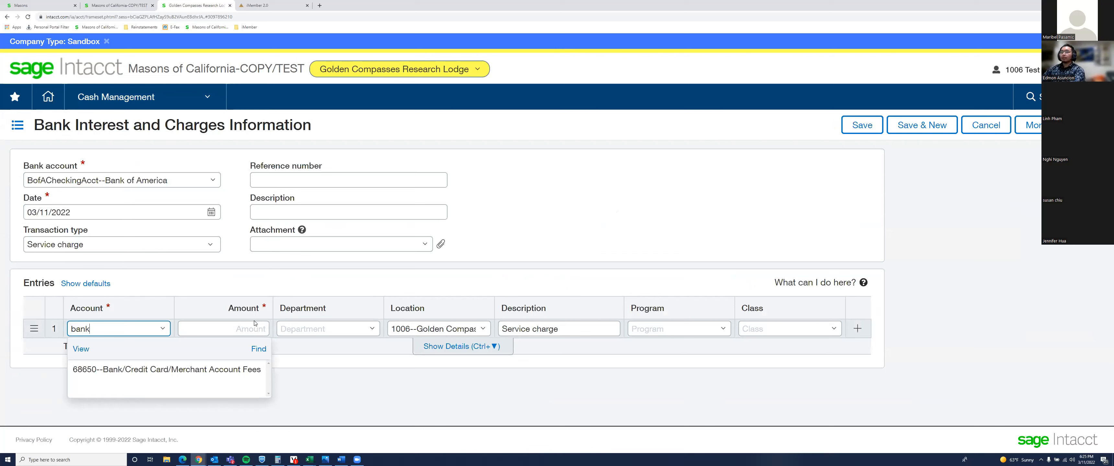
pyautogui.press('Down')
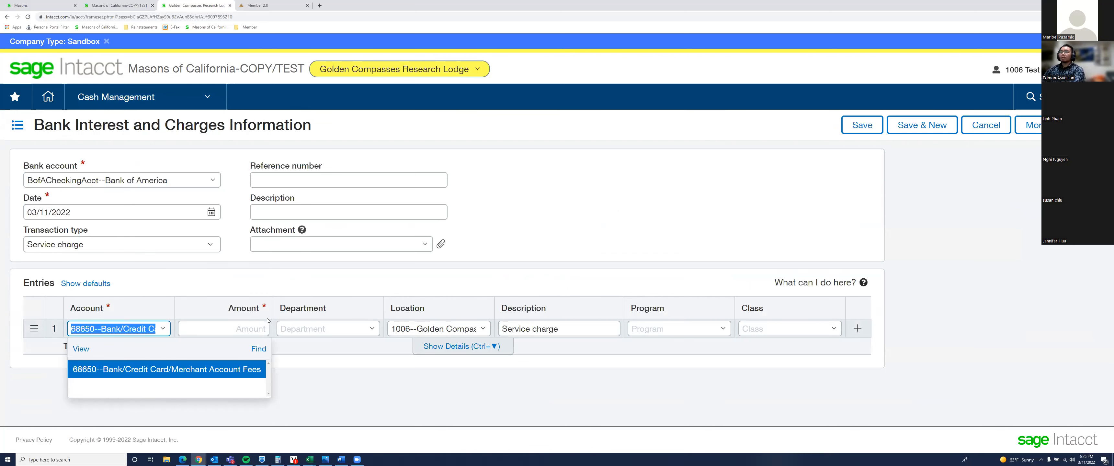
pyautogui.press('Tab')
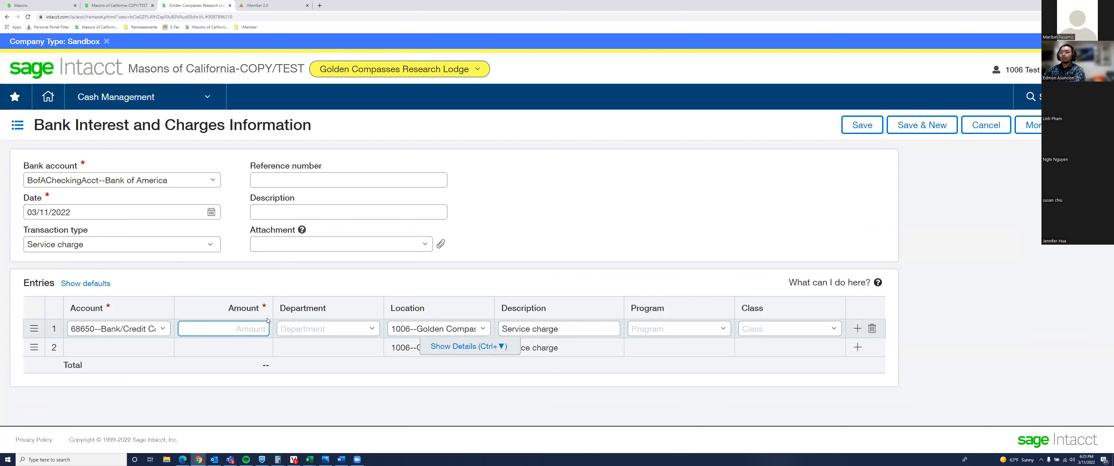
# Enter 90.00 as the first entry line's amount and save the service charge
pyautogui.write('90.00')
pyautogui.press('Tab')
pyautogui.press('Tab')
pyautogui.press('Tab')
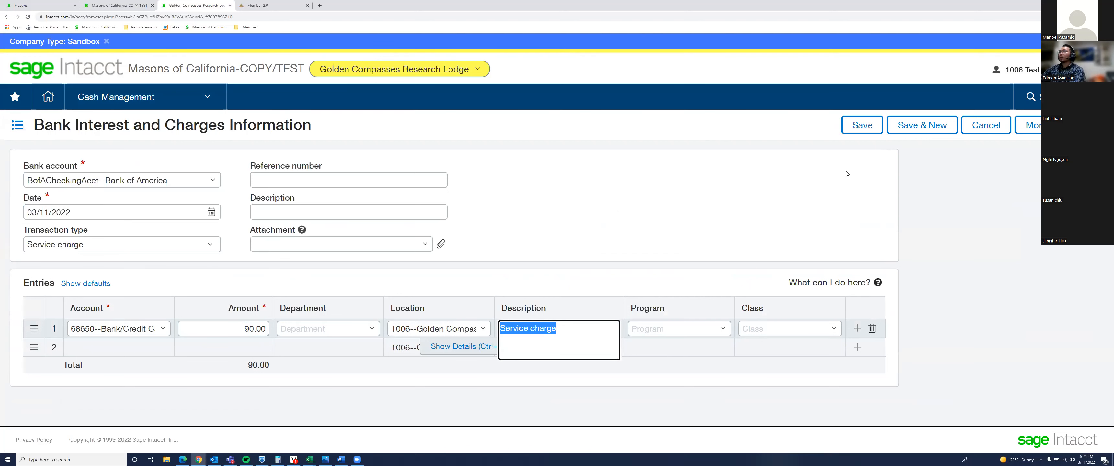
pyautogui.click(862, 127)
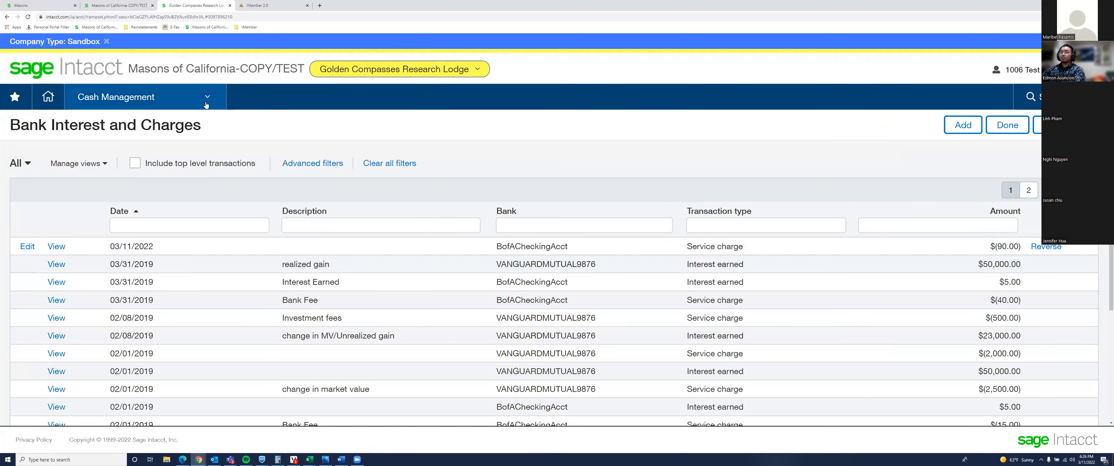
# Open invoice C-60864 for editing from the Accounts Receivable invoices
pyautogui.click(173, 99)
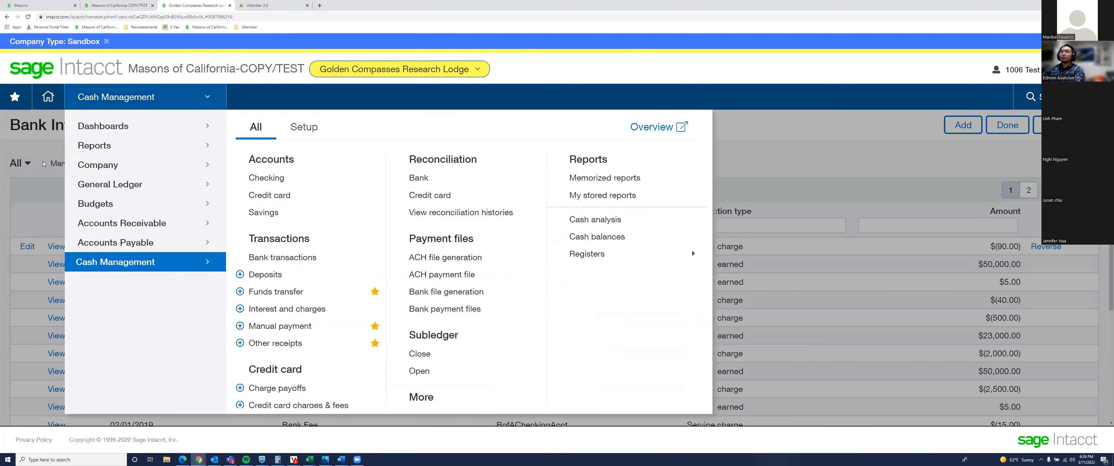
pyautogui.click(146, 228)
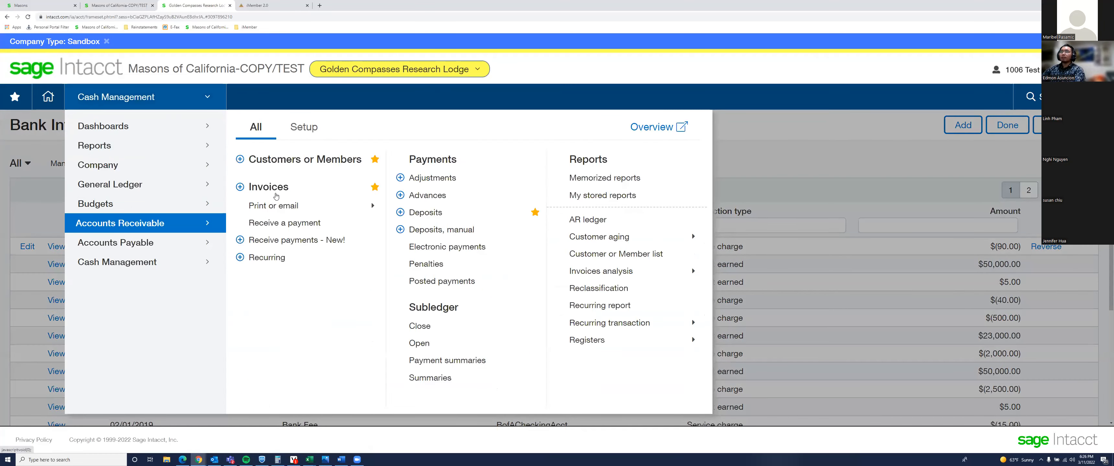
pyautogui.click(277, 189)
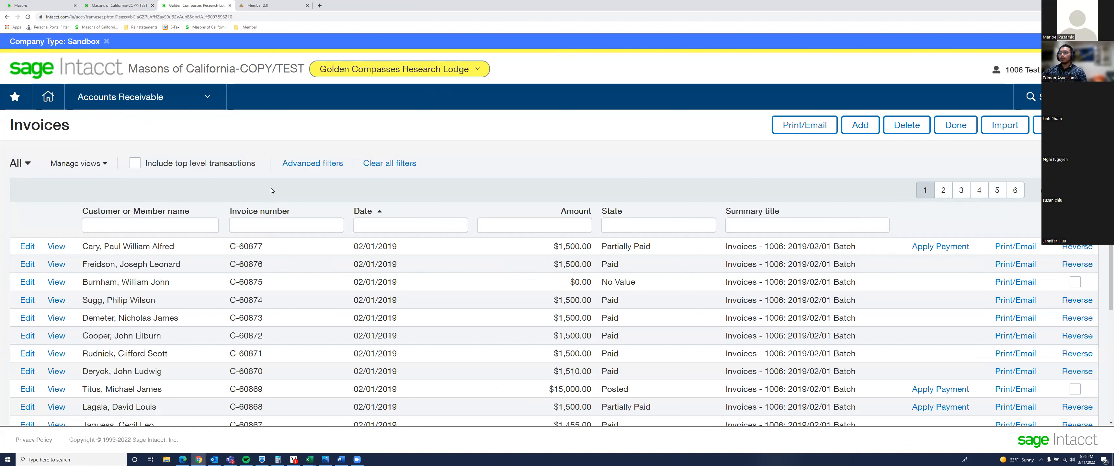
pyautogui.scroll(-5, 553, 329)
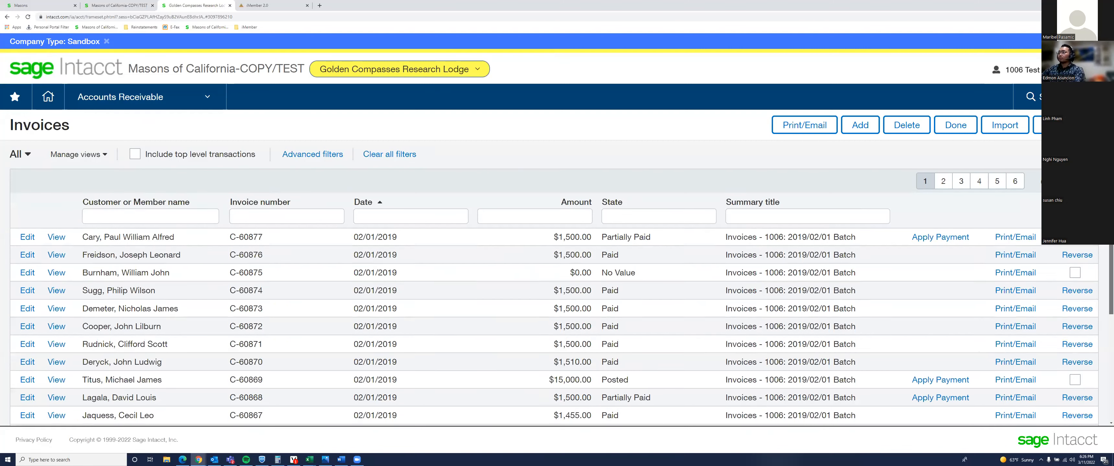
pyautogui.scroll(-2, 236, 289)
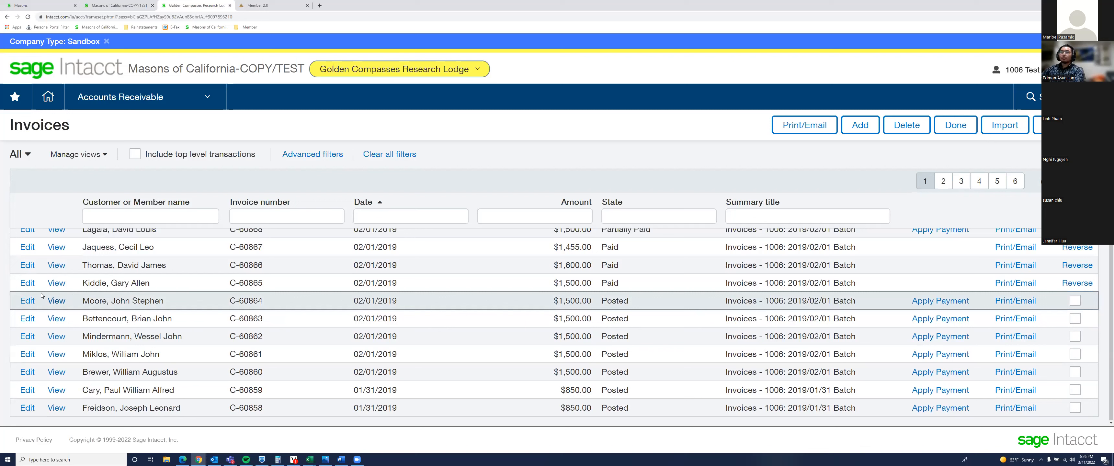
pyautogui.click(27, 301)
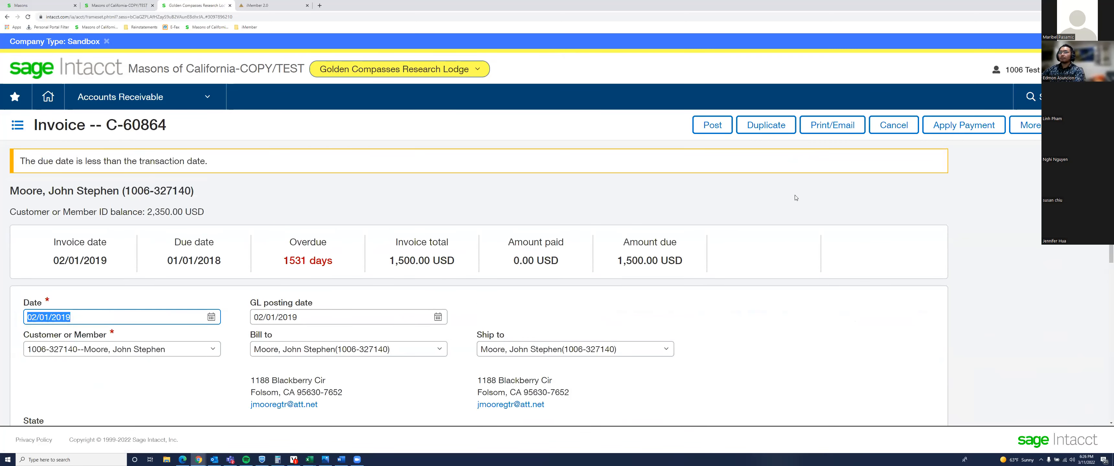
# Add a second entry line to the invoice with account 40151--Membership Dues Credit/Adjustments/Refund
pyautogui.scroll(-5, 1105, 308)
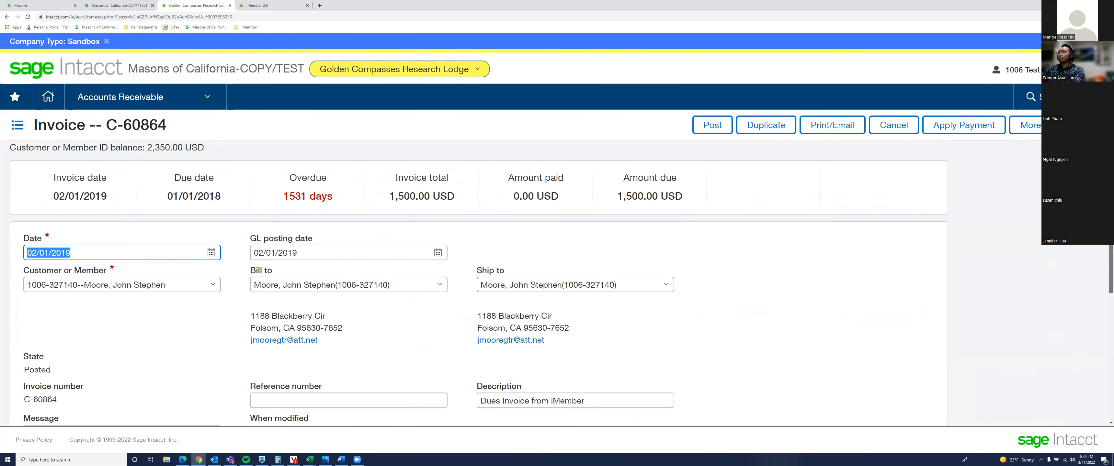
pyautogui.scroll(-2, 1105, 308)
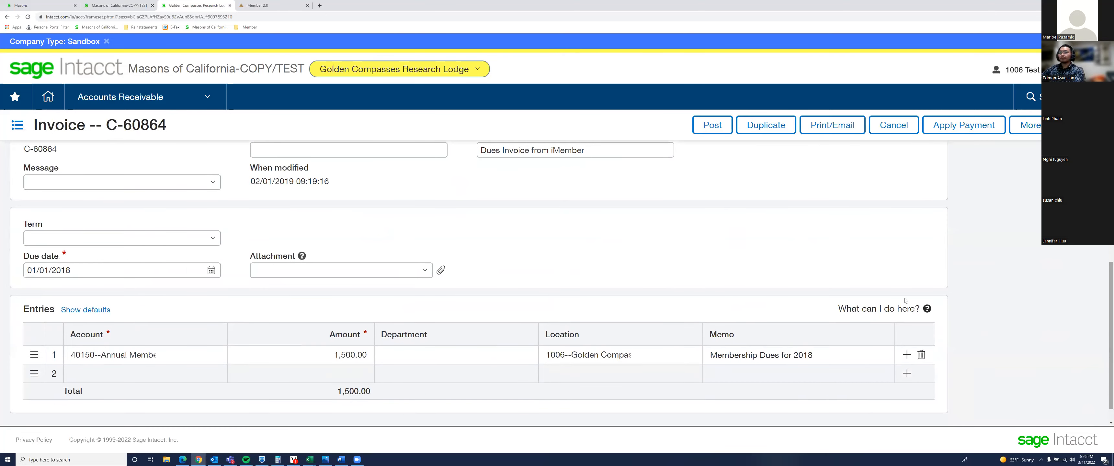
pyautogui.click(119, 375)
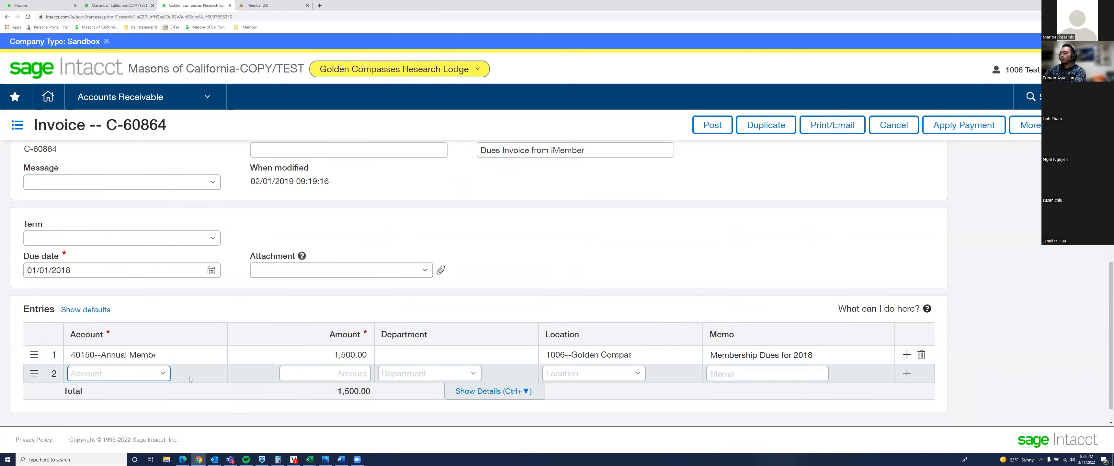
pyautogui.write('mem')
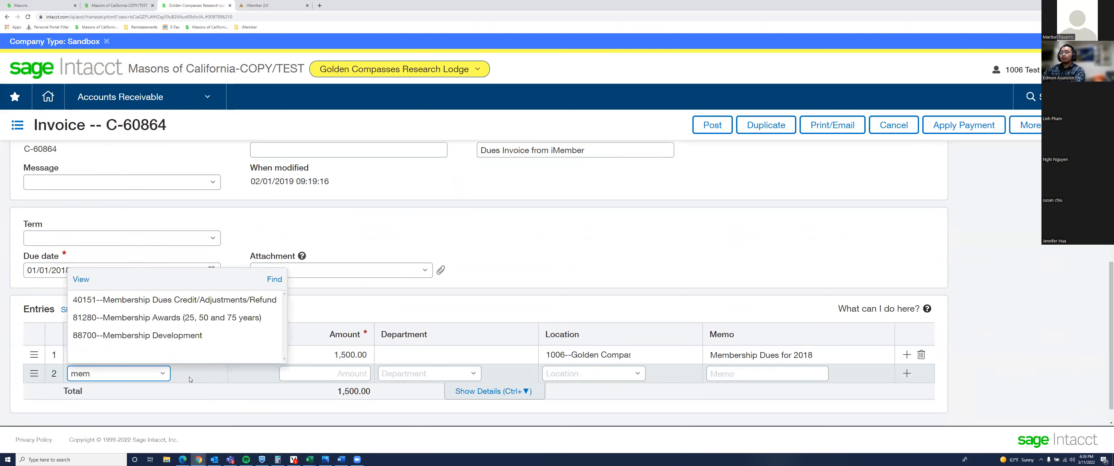
pyautogui.click(158, 300)
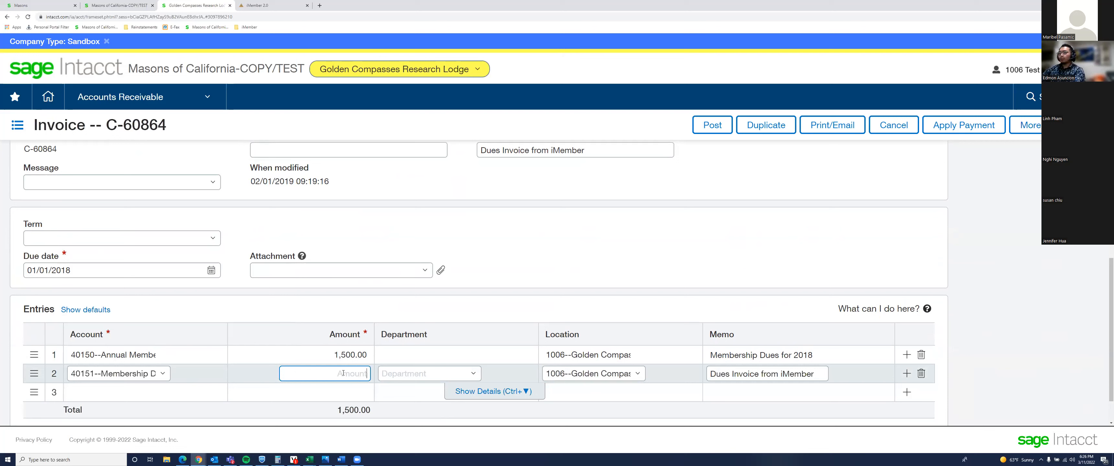
# Set the second entry line's amount to -1,500.00 and its memo to Demit/Remit
pyautogui.write('-11500.00')
pyautogui.click(739, 370)
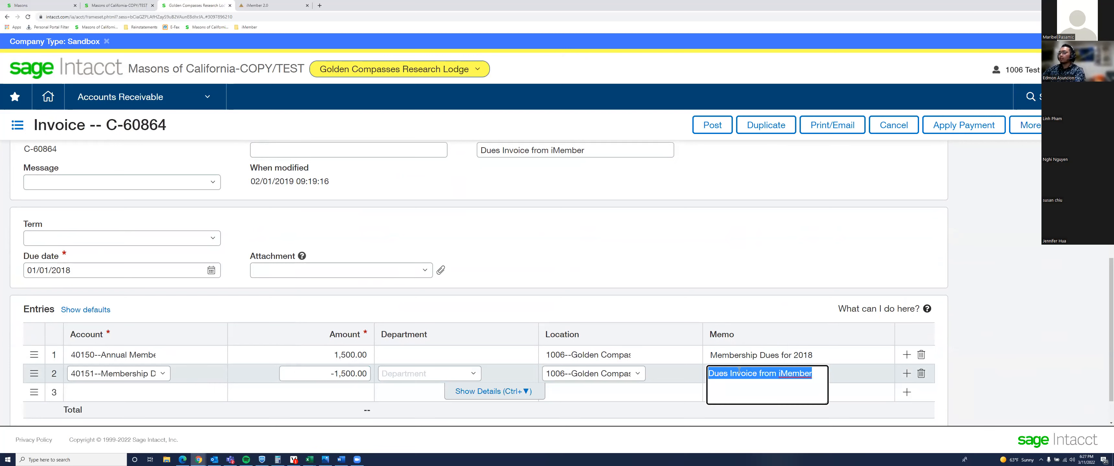
pyautogui.write('Demit/Remit')
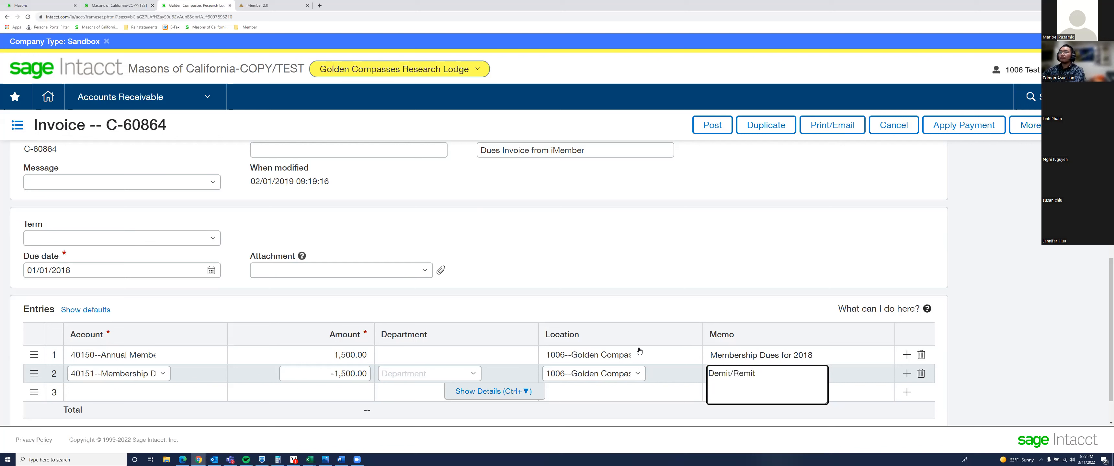
pyautogui.click(366, 413)
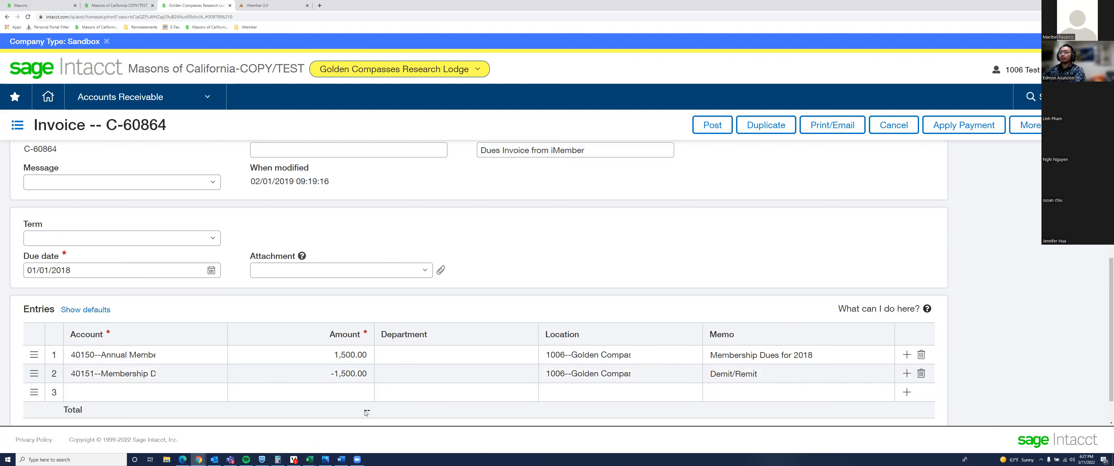
# Post the adjusted invoice C-60864 and check its amount and state in the invoice list
pyautogui.click(712, 127)
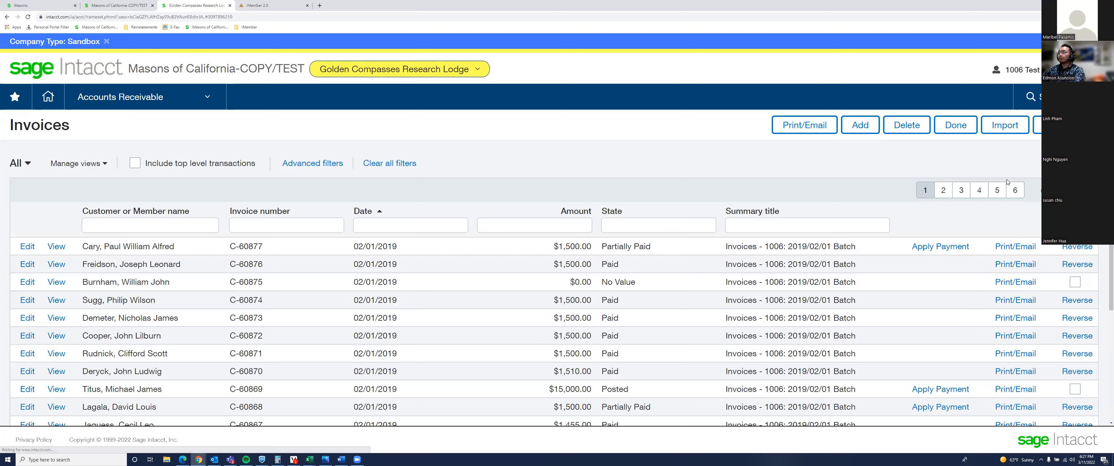
pyautogui.scroll(-2, 690, 201)
pyautogui.scroll(-4, 535, 291)
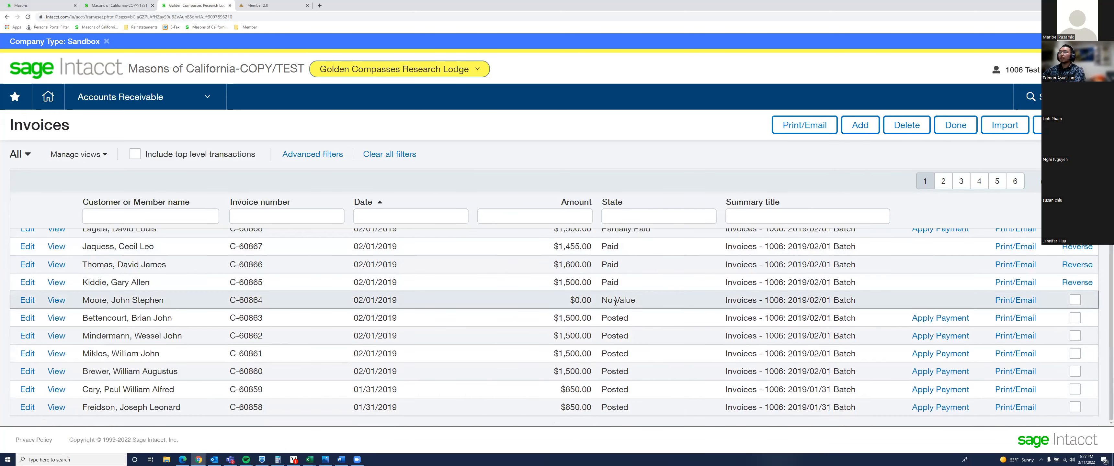
pyautogui.moveTo(571, 300); pyautogui.dragTo(629, 302)
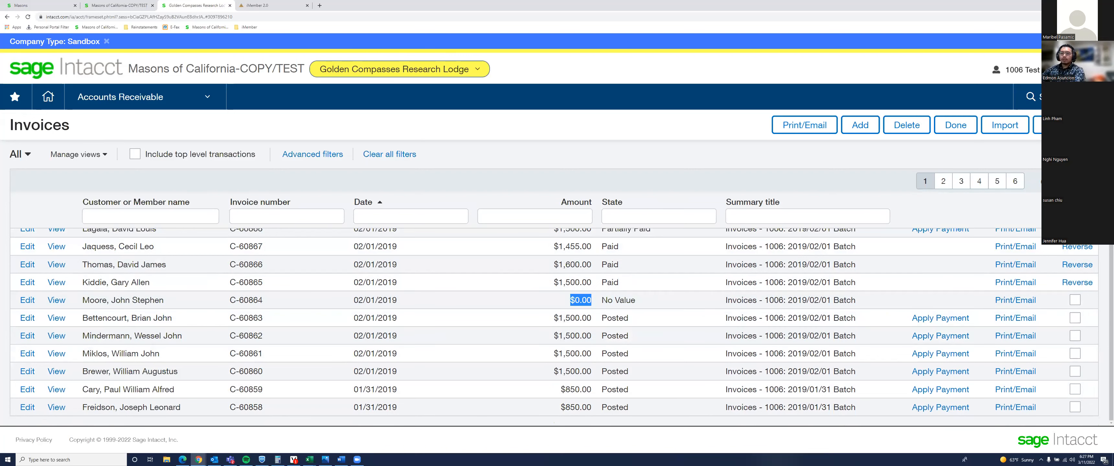
pyautogui.click(0, 215)
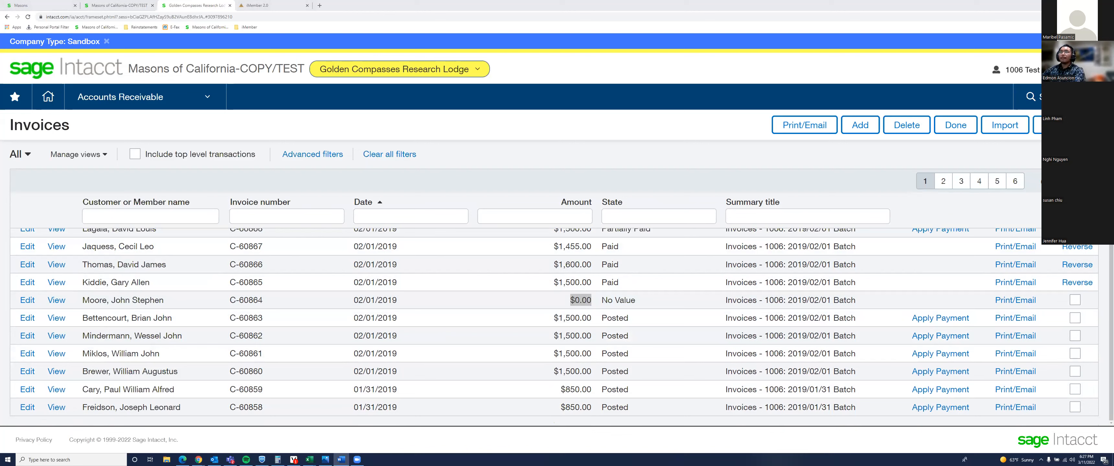
# Add a new record to Other Receipts in Cash Management
pyautogui.click(206, 106)
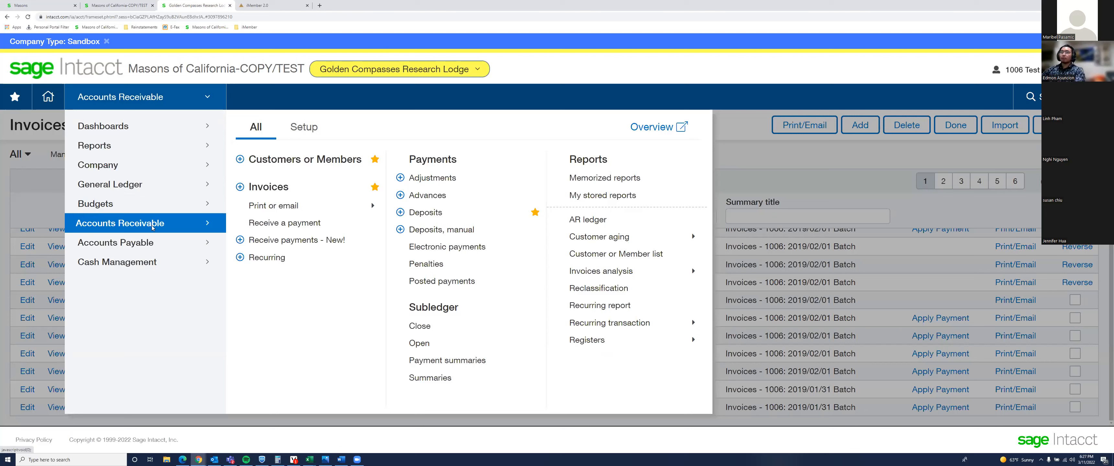
pyautogui.moveTo(147, 269)
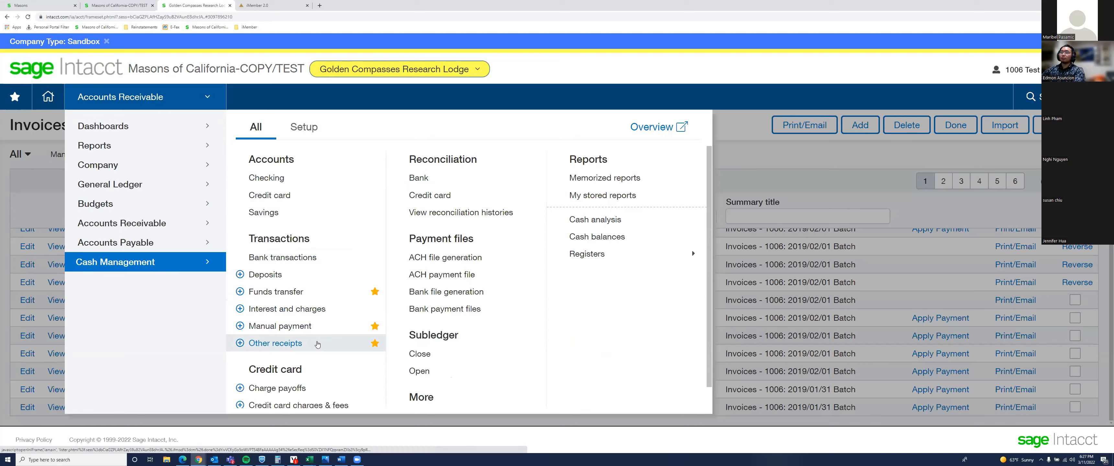
pyautogui.click(317, 344)
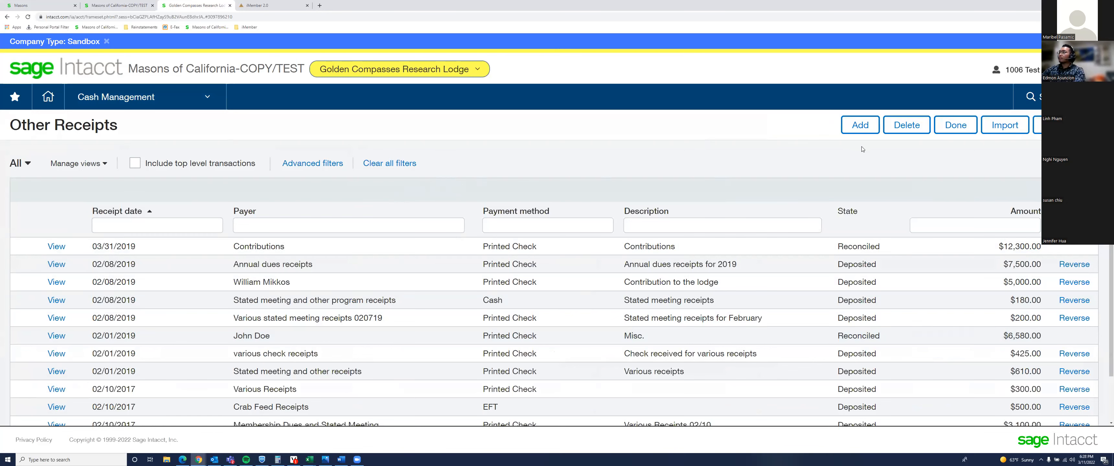
pyautogui.click(860, 126)
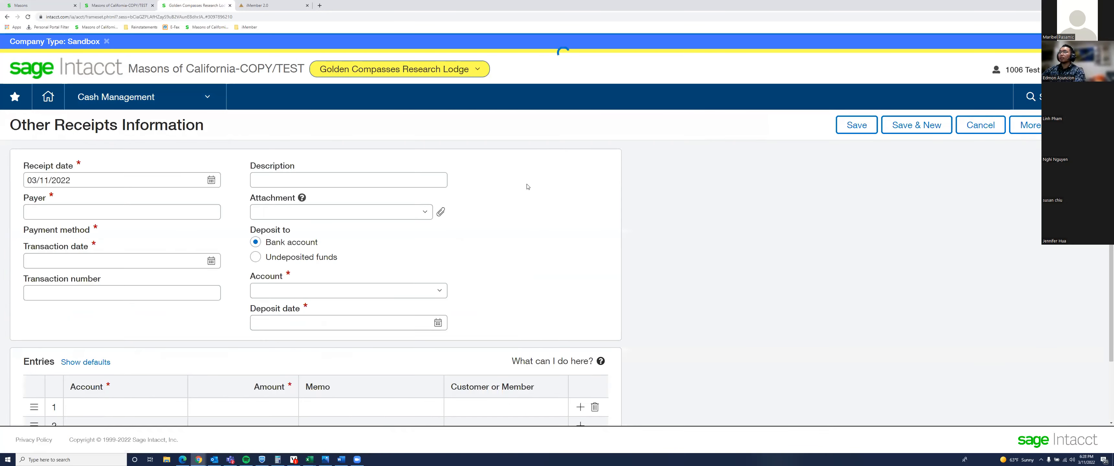
# Enter Stated Meeting Dinner as the payer of the receipt
pyautogui.click(104, 215)
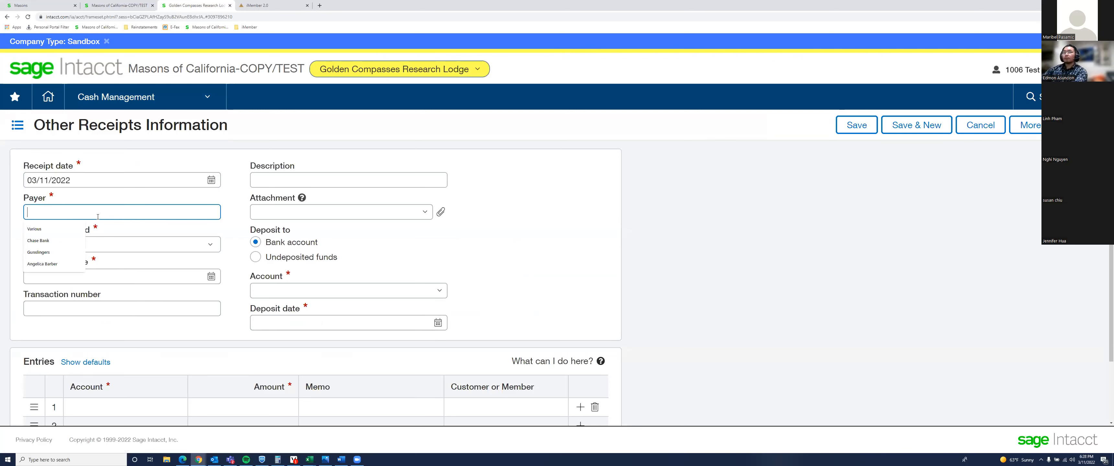
pyautogui.click(90, 176)
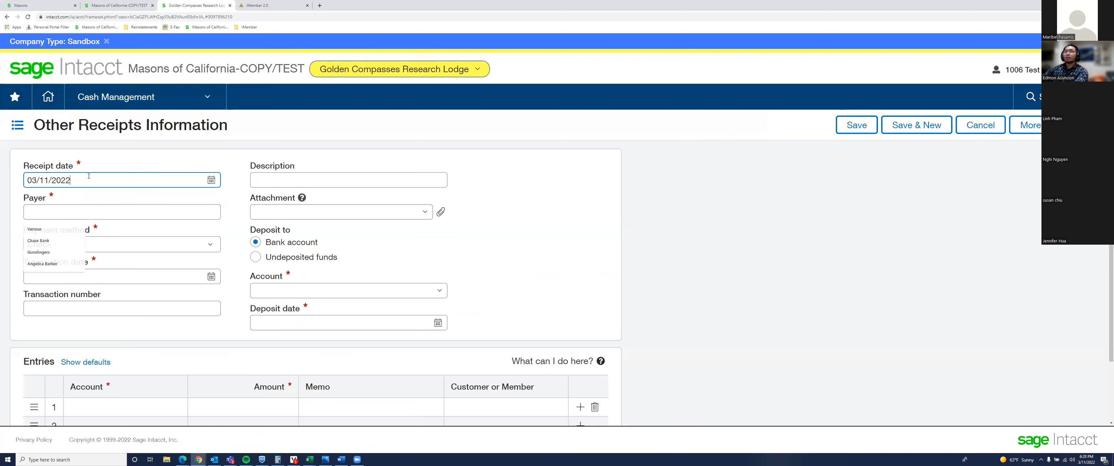
pyautogui.click(85, 215)
pyautogui.write('Sta')
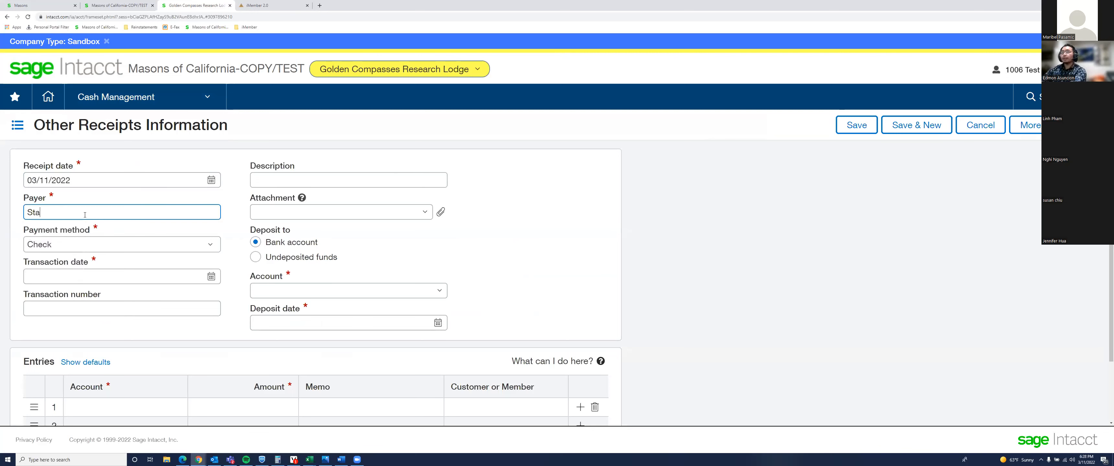
pyautogui.write('ted Meetinf')
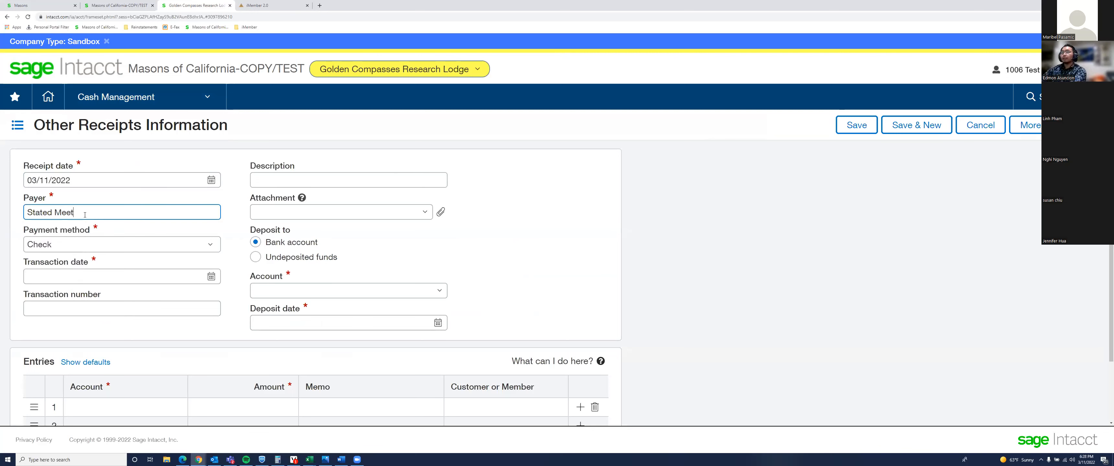
pyautogui.press('BackSpace')
pyautogui.write('g Dinner')
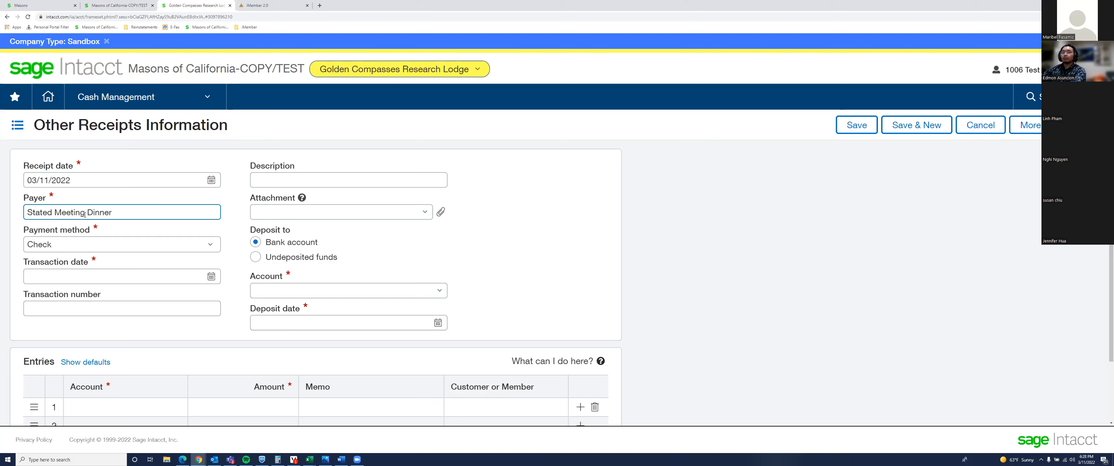
# Set the receipt's transaction date to 03/11/2022 and deposit it to Undeposited funds
pyautogui.click(85, 277)
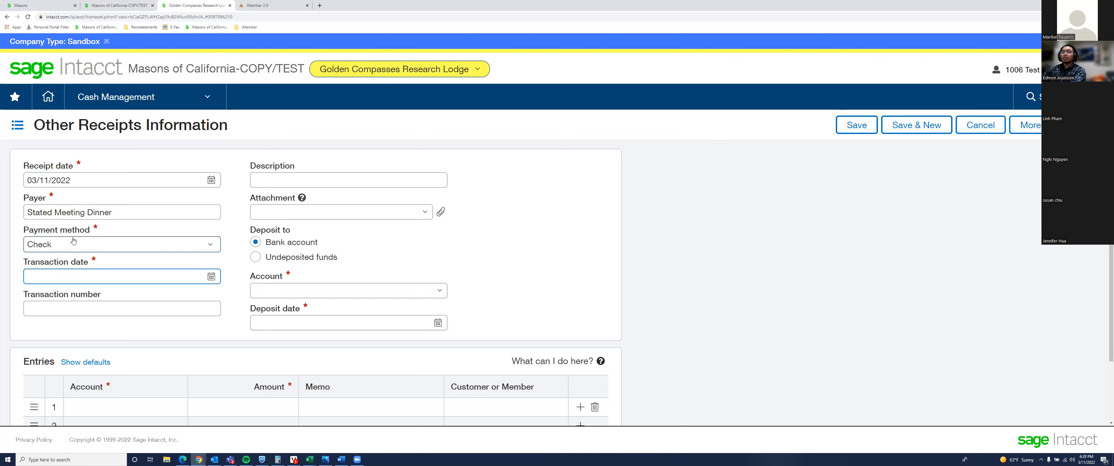
pyautogui.write('03')
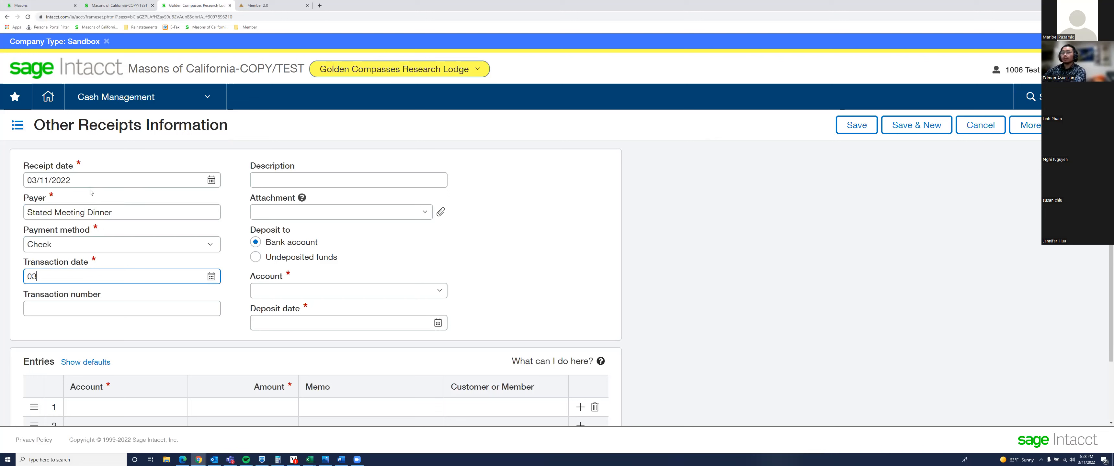
pyautogui.write('/11/2022')
pyautogui.press('Tab')
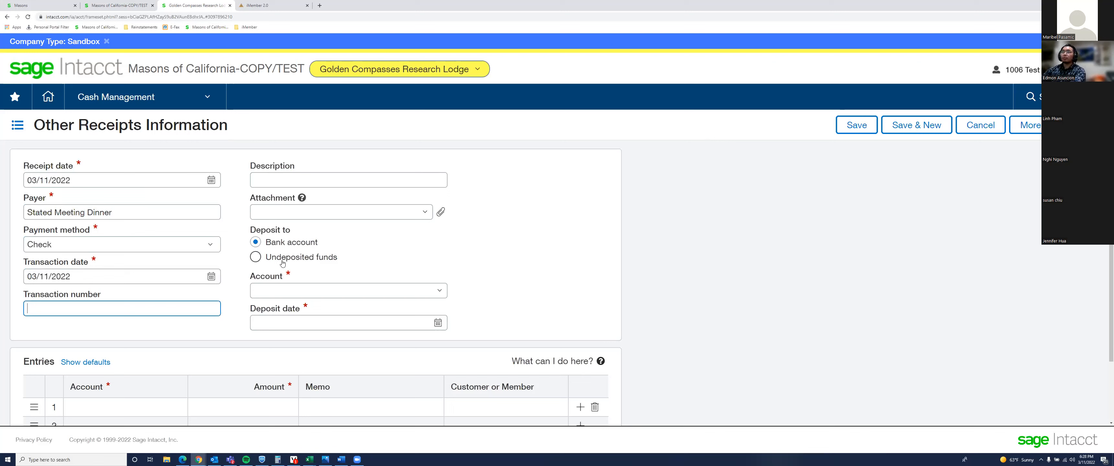
pyautogui.click(260, 259)
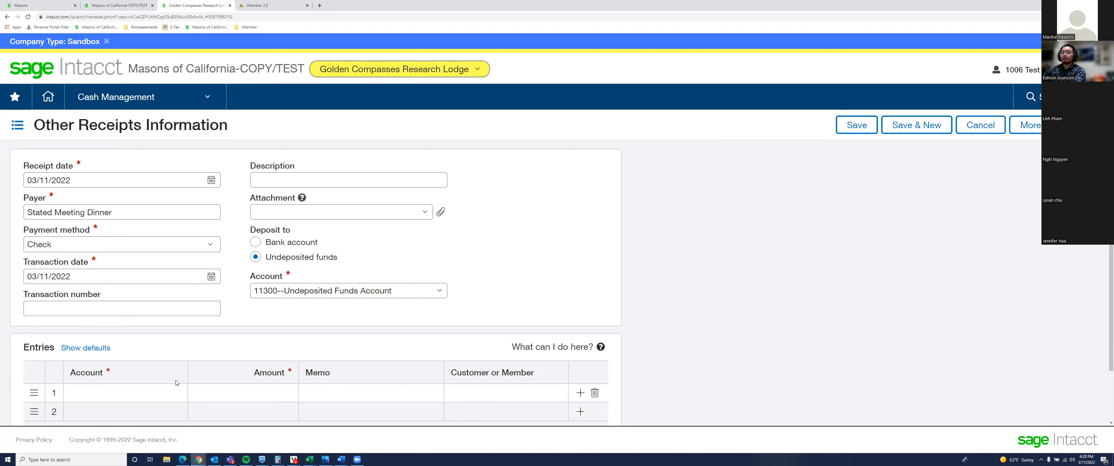
# Enter a 500.00 line to account 48100--Stated Meeting Dinner - Income with memo Stated Meeting Dinner, and save the receipt
pyautogui.click(142, 391)
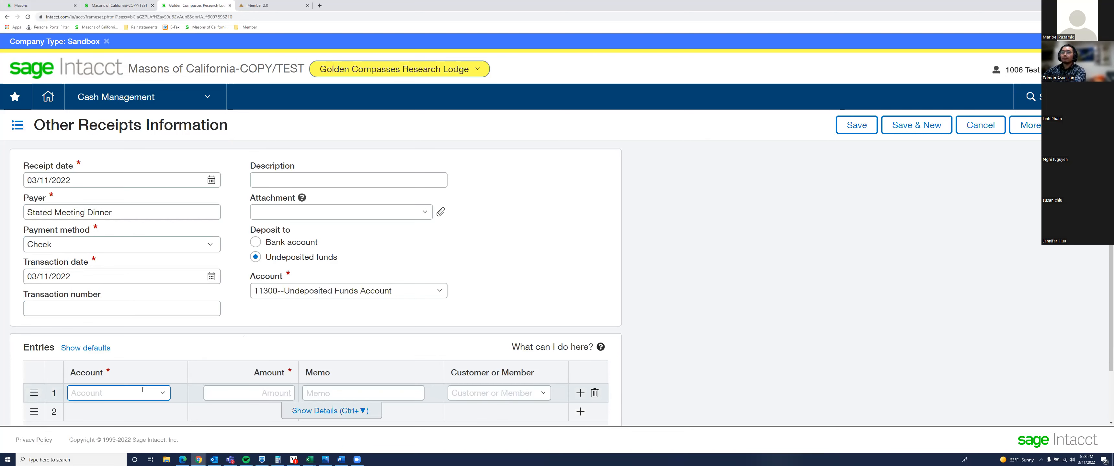
pyautogui.scroll(-1, 172, 358)
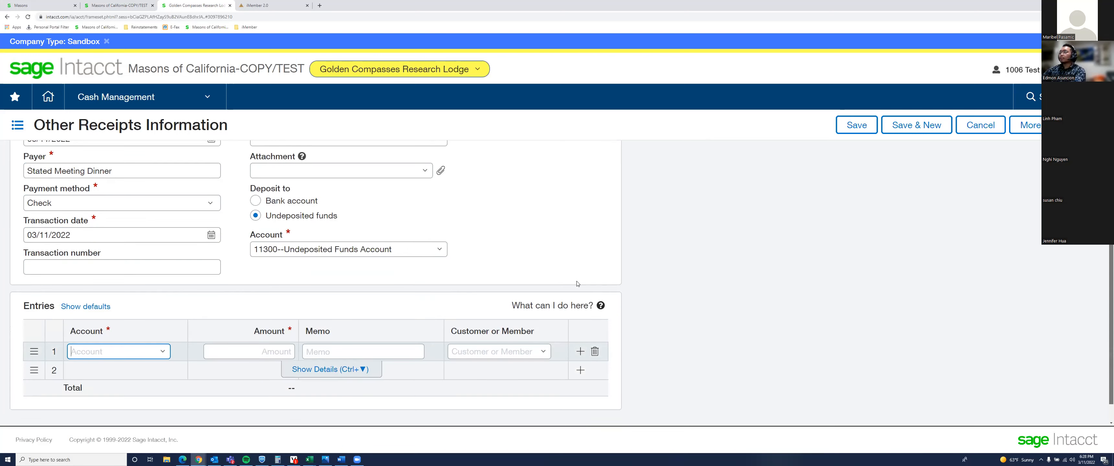
pyautogui.write('state')
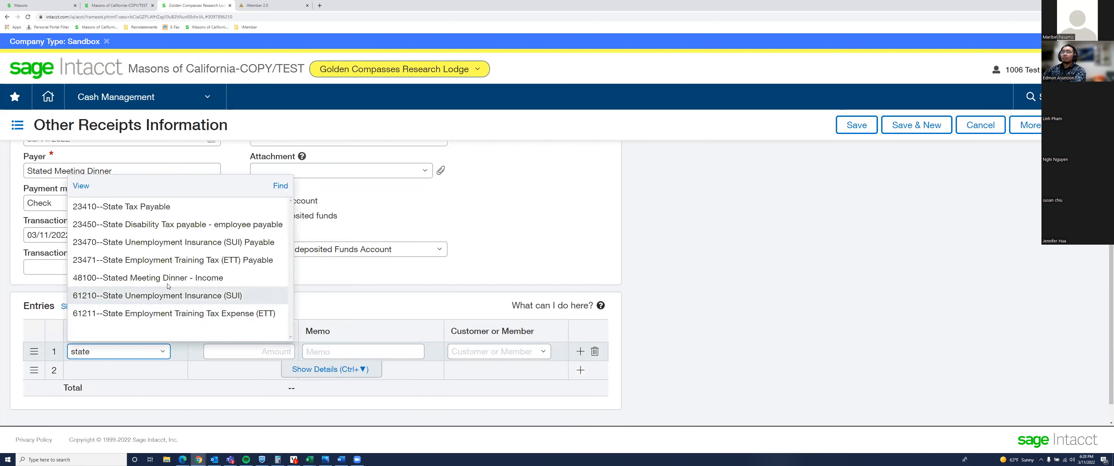
pyautogui.click(78, 279)
pyautogui.click(237, 352)
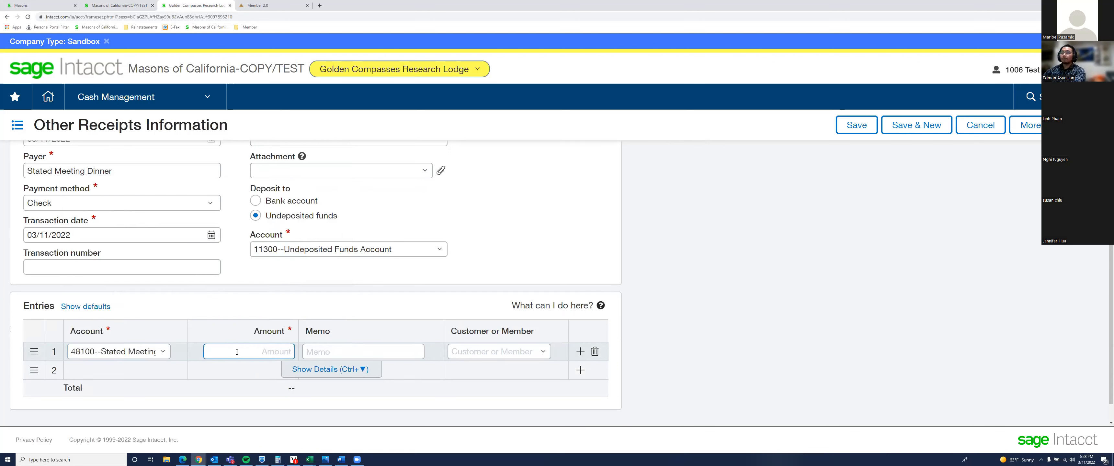
pyautogui.write('500.00')
pyautogui.press('Tab')
pyautogui.write('Stated Meeting Dinner')
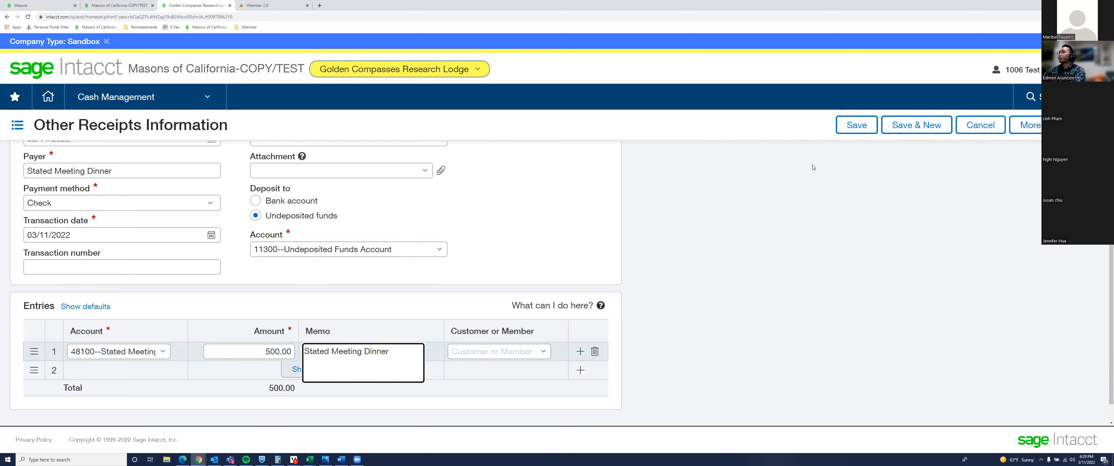
pyautogui.click(843, 128)
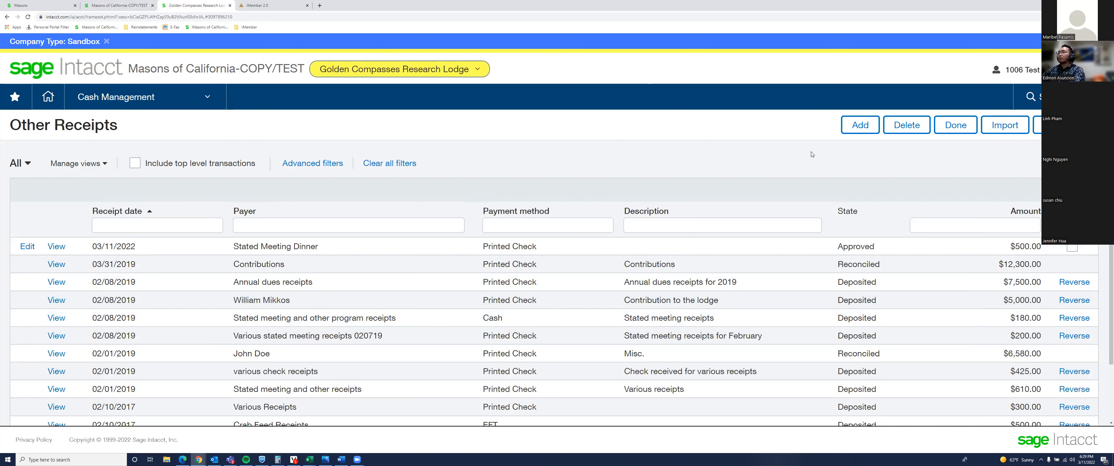
# Add another record to Other Receipts with Various Receipts as the payer
pyautogui.click(860, 125)
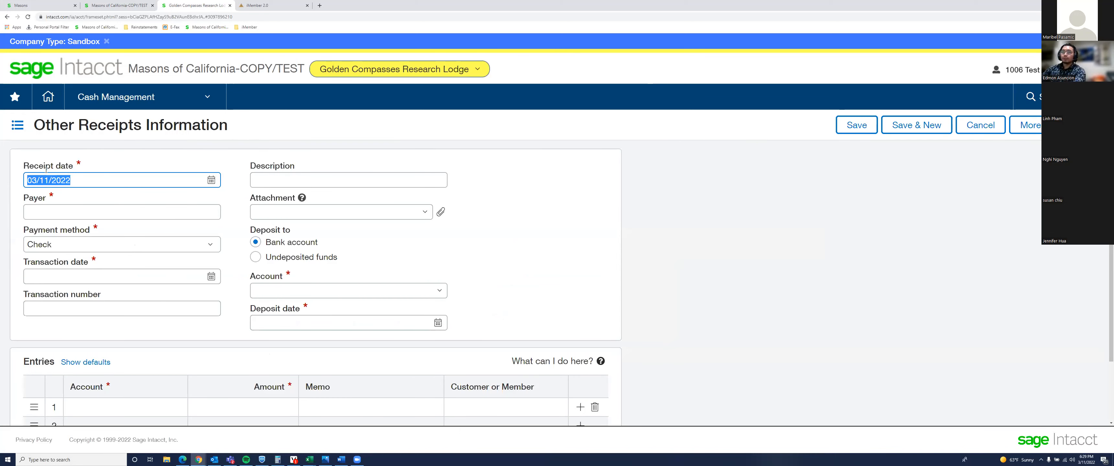
pyautogui.click(45, 207)
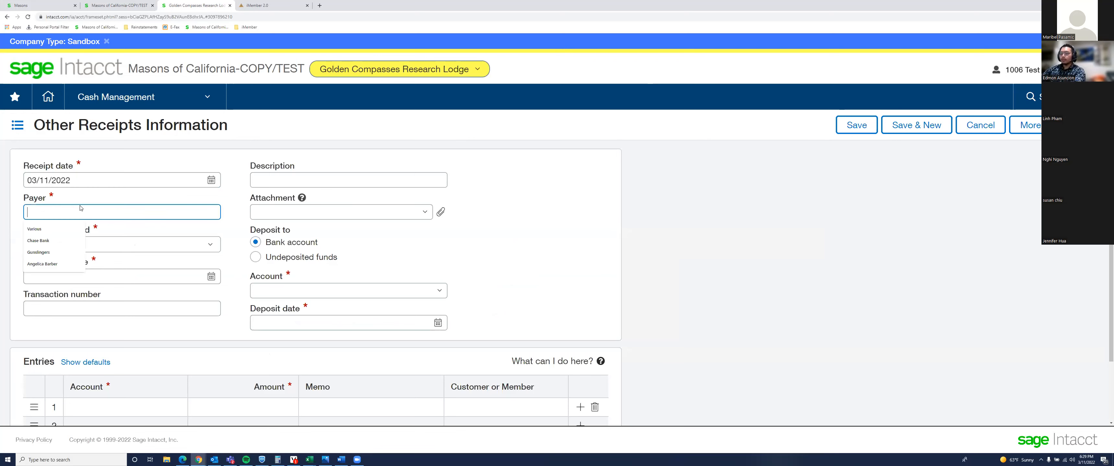
pyautogui.write('Various')
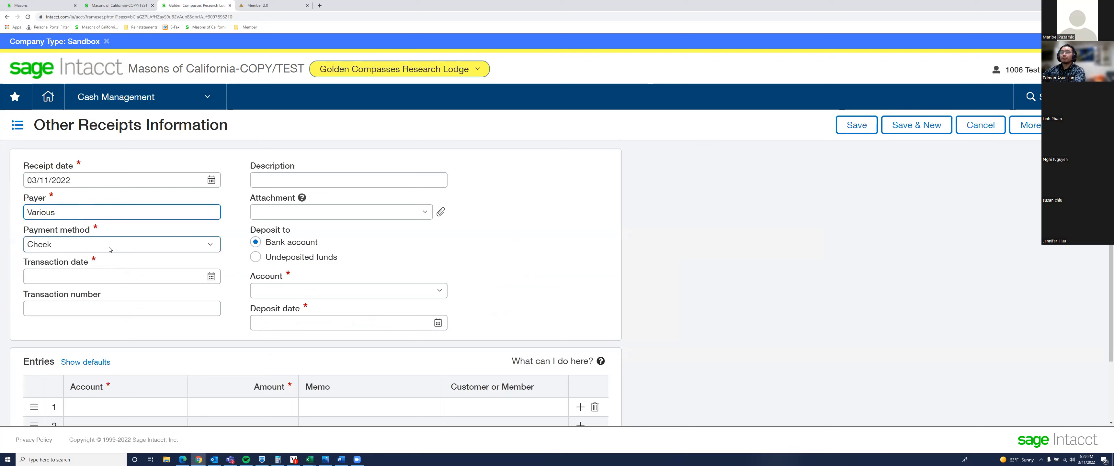
pyautogui.write(' Rece')
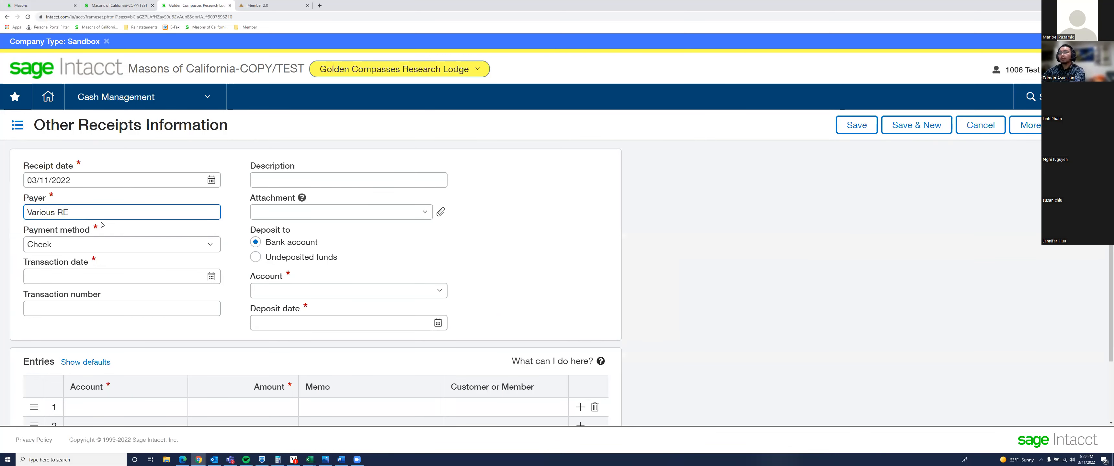
pyautogui.write('ipts')
# Date the Various Receipts transaction 03/11/2022 and deposit it to Undeposited funds
pyautogui.click(103, 280)
pyautogui.write('031122')
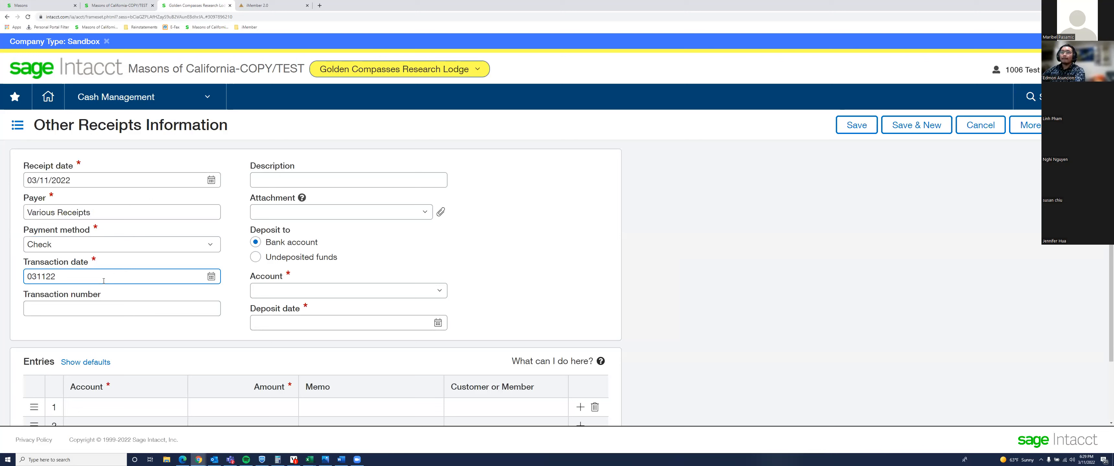
pyautogui.press('Tab')
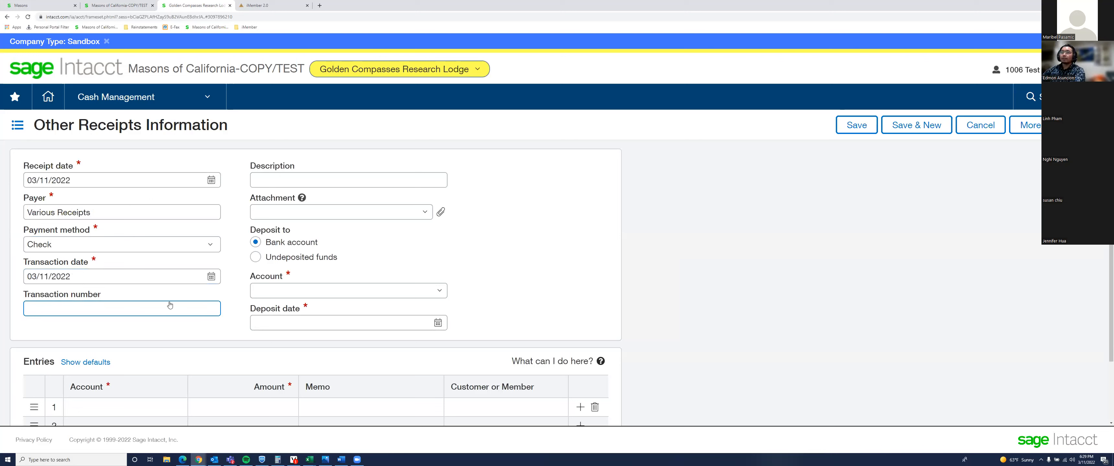
pyautogui.click(255, 257)
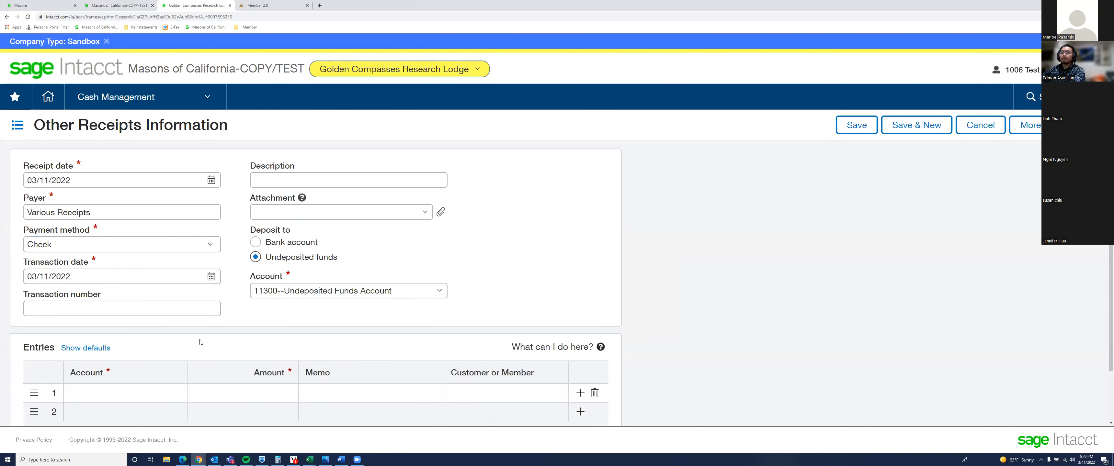
# Fill the first entry line with account 48100--Stated Meeting Dinner - Income and an amount of 500.00
pyautogui.click(119, 392)
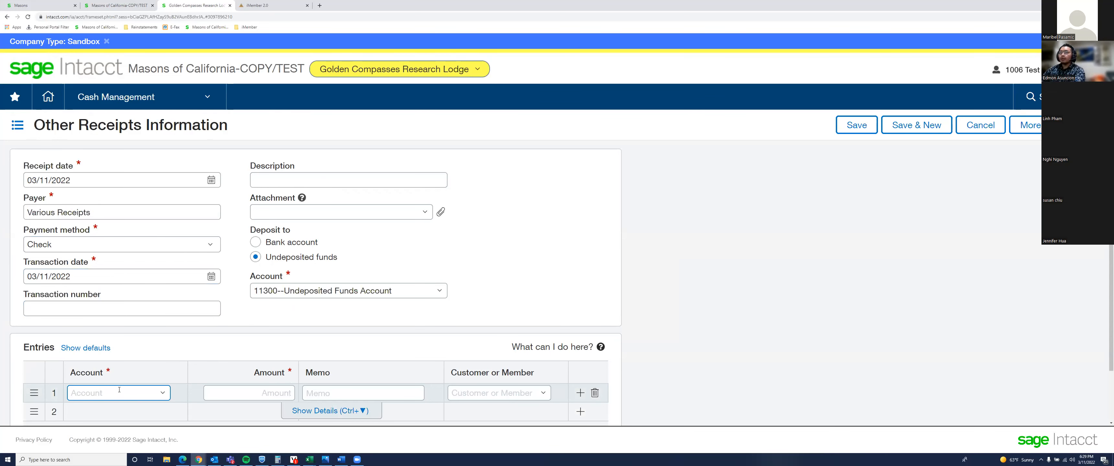
pyautogui.write('St')
pyautogui.press('Down')
pyautogui.press('Down')
pyautogui.press('Down')
pyautogui.press('Down')
pyautogui.press('Down')
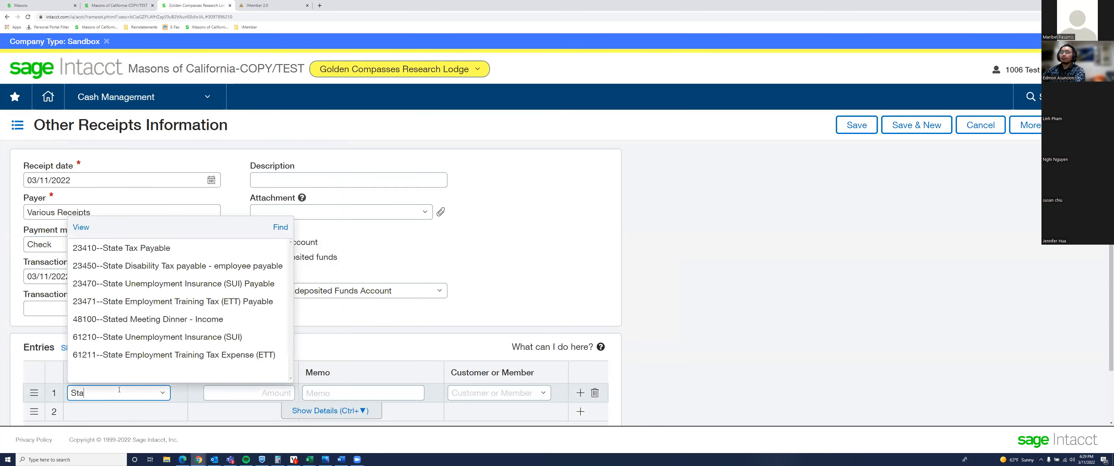
pyautogui.press('Tab')
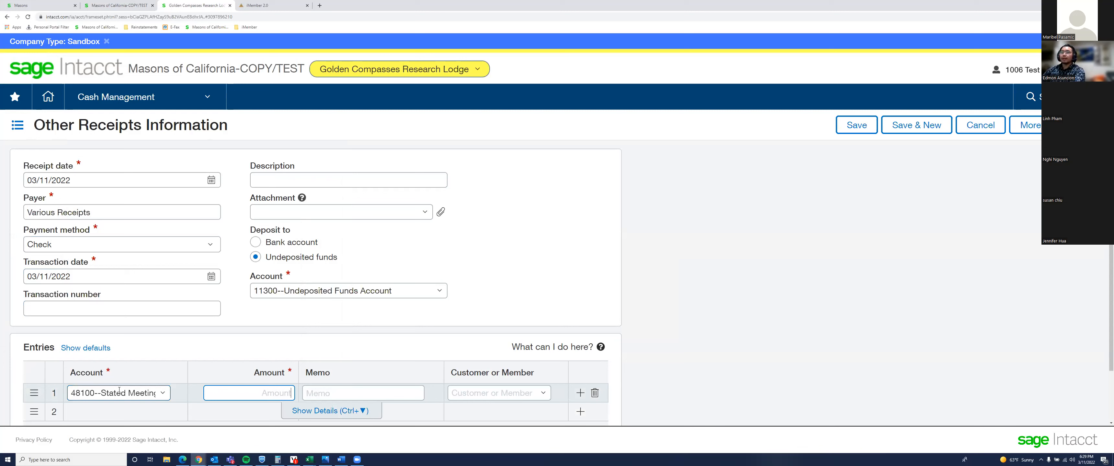
pyautogui.write('500.00')
pyautogui.press('Tab')
# Fill the second entry line with account 41400--Contributions / Donations- Unrestricted/Others and an amount of 100.00
pyautogui.click(123, 411)
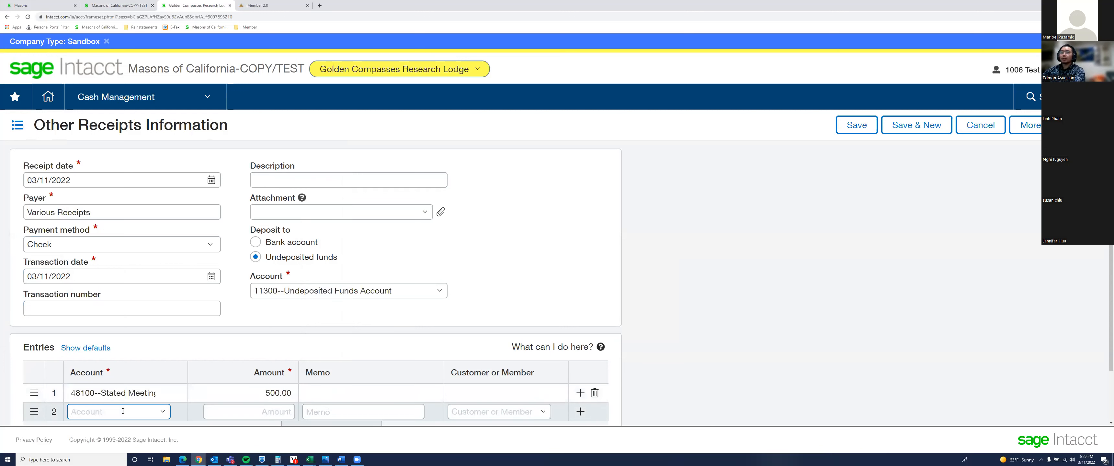
pyautogui.scroll(-2, 179, 363)
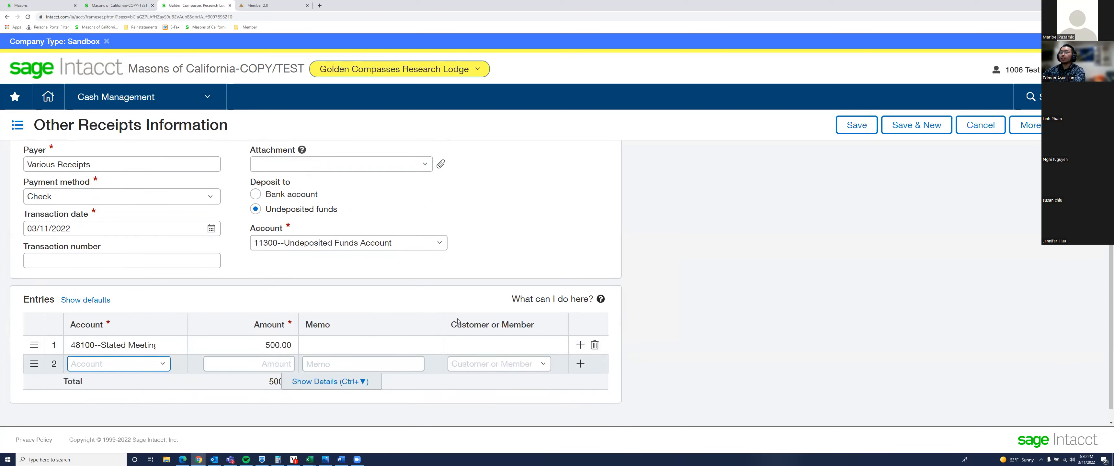
pyautogui.write('don')
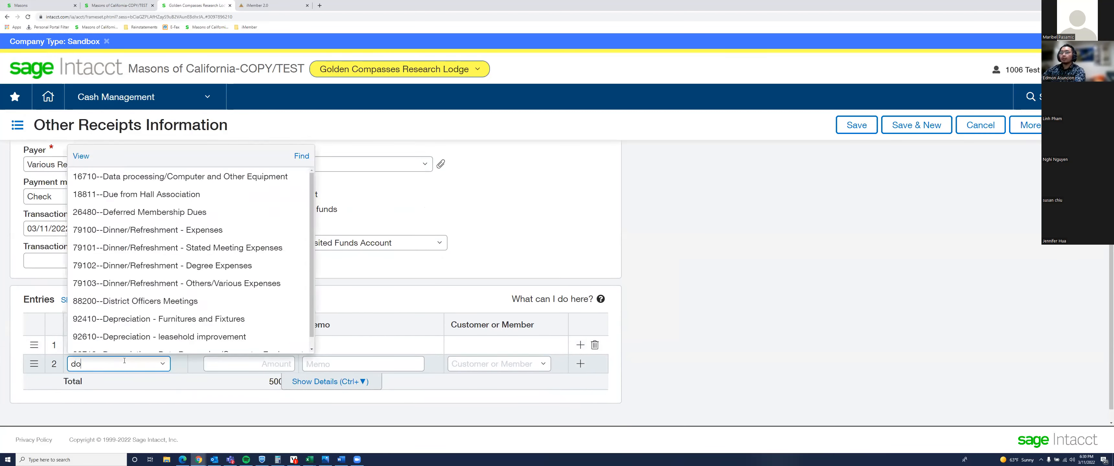
pyautogui.press('BackSpace')
pyautogui.press('BackSpace')
pyautogui.press('BackSpace')
pyautogui.write('c')
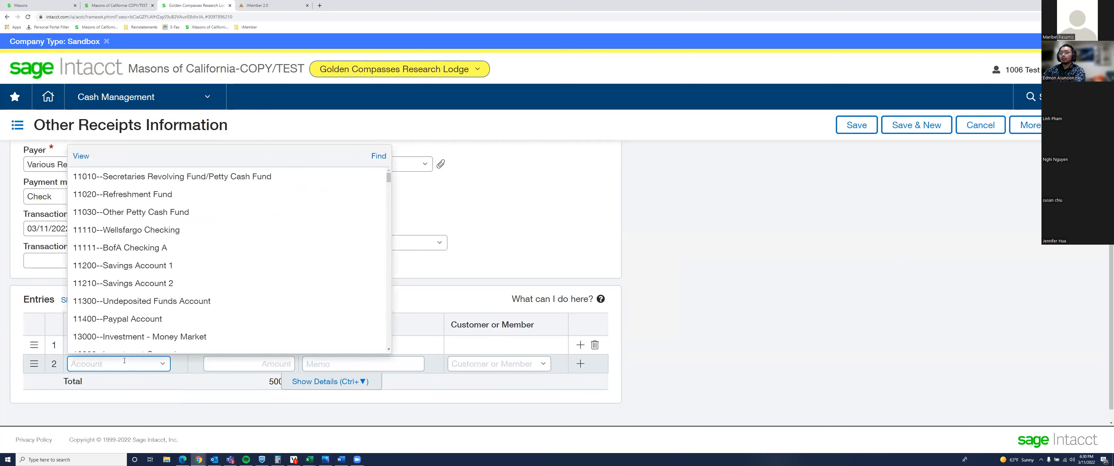
pyautogui.write('ont')
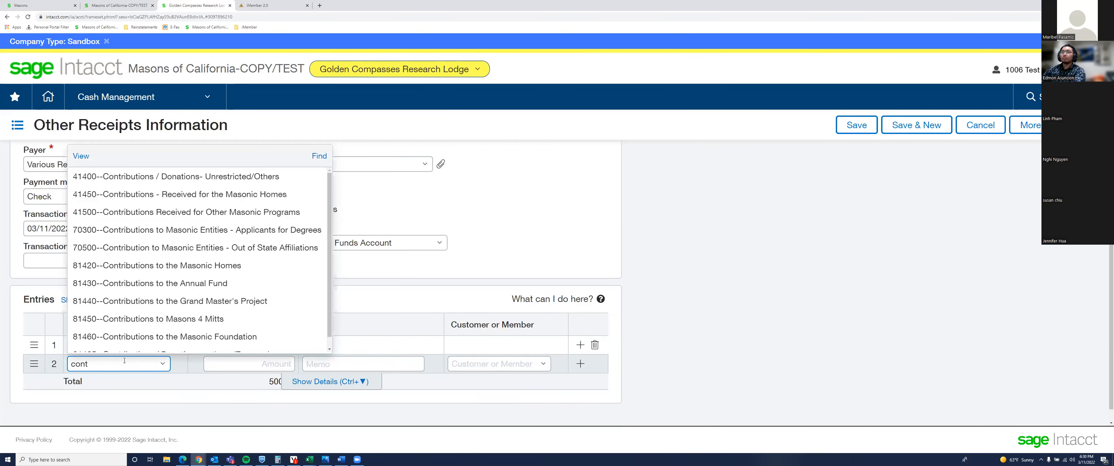
pyautogui.press('Down')
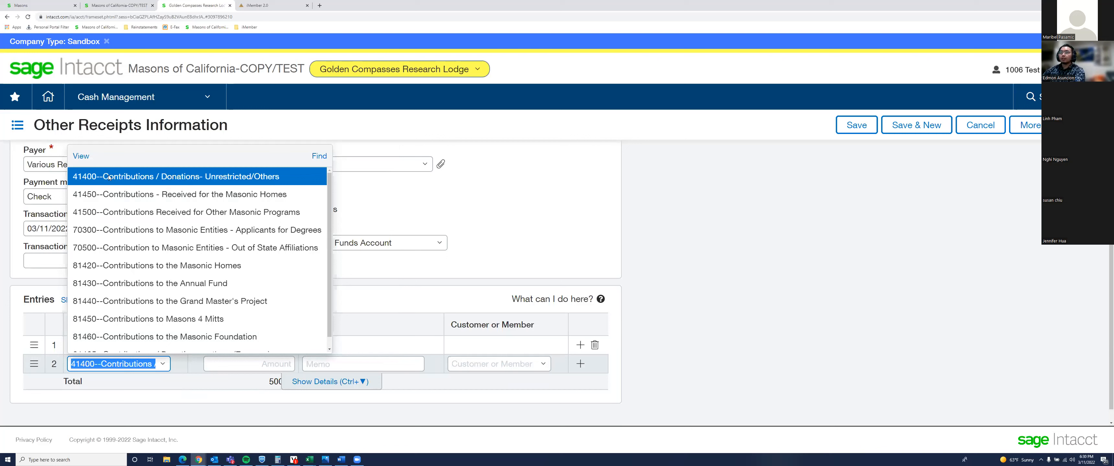
pyautogui.click(76, 178)
pyautogui.click(262, 362)
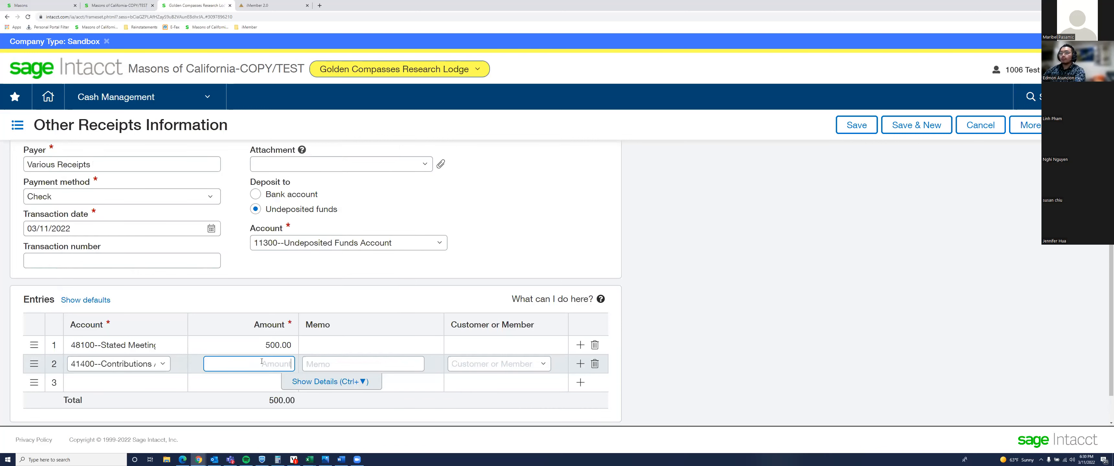
pyautogui.write('100')
pyautogui.press('Tab')
# Add the memos Stated Meeting Dinner to the first entry line and Donations to the Lodge to the second
pyautogui.click(332, 348)
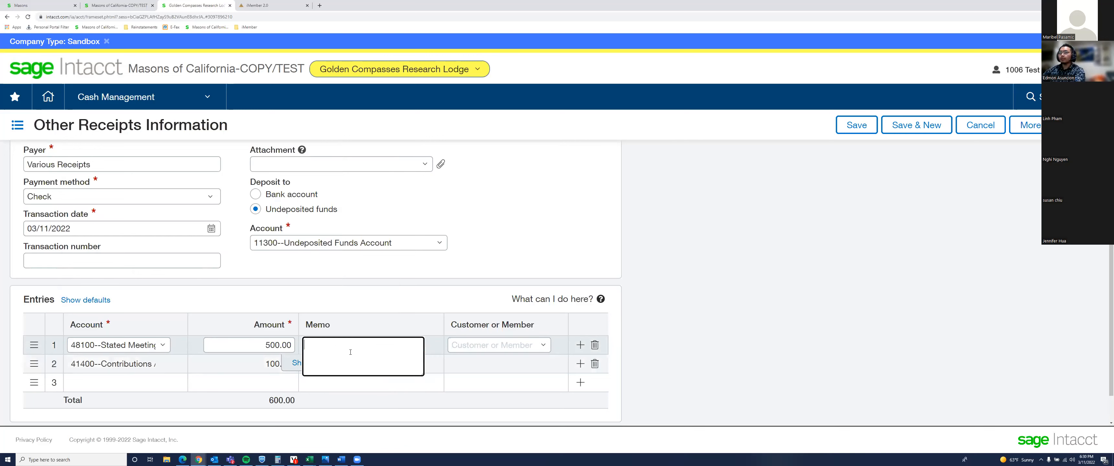
pyautogui.write('Stated Meeting Dinner')
pyautogui.click(328, 363)
pyautogui.write('Donation')
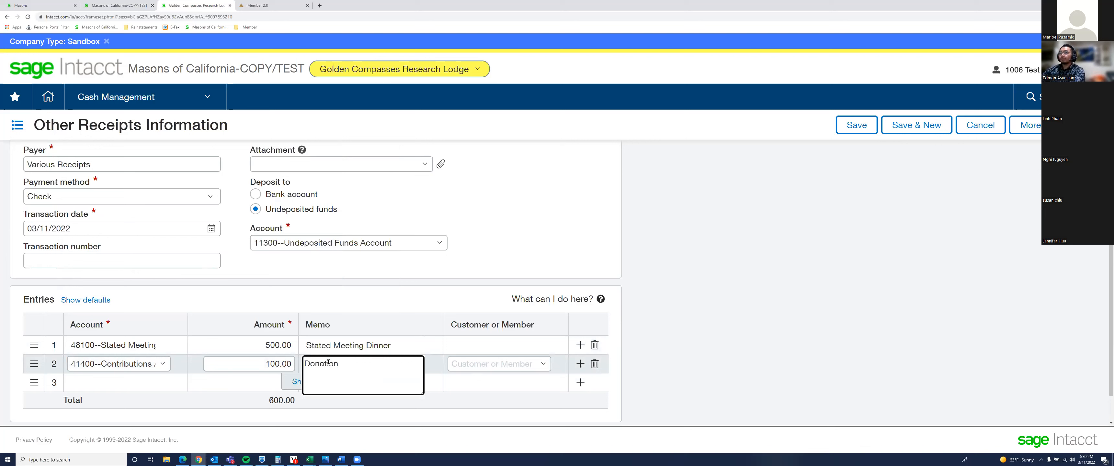
pyautogui.write('s to the Lodge')
# Enter a third line to 48600--Miscellaneous / Other Income for 5.00 with memo Misc. Income, and save the receipt
pyautogui.click(466, 383)
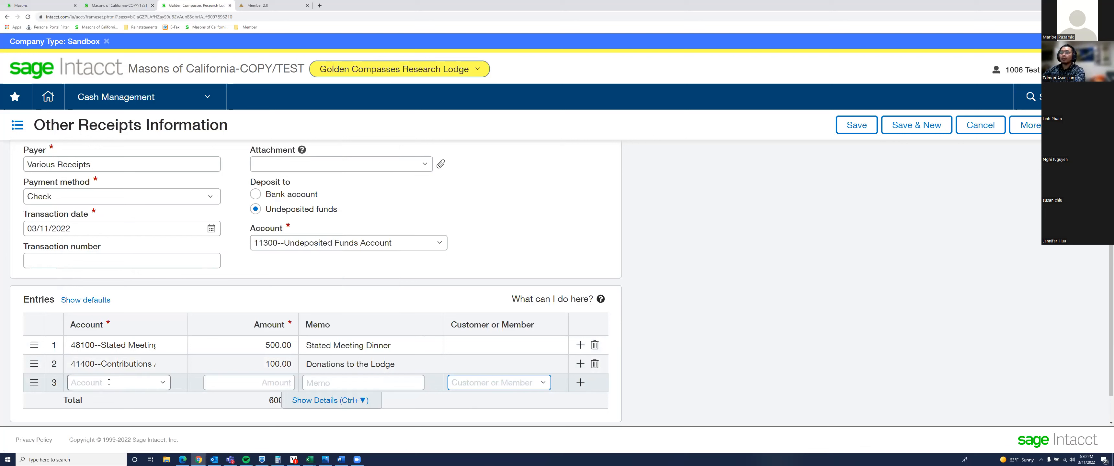
pyautogui.click(86, 383)
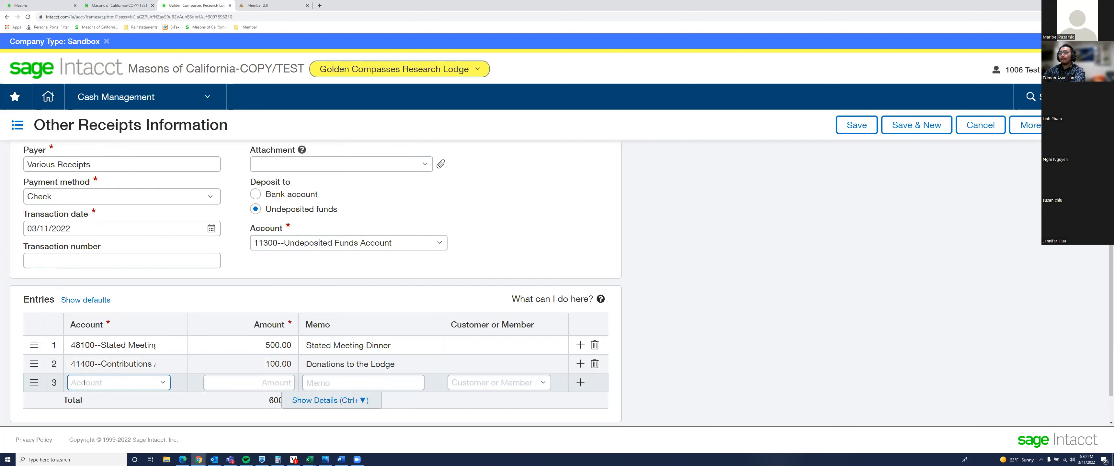
pyautogui.write('mis')
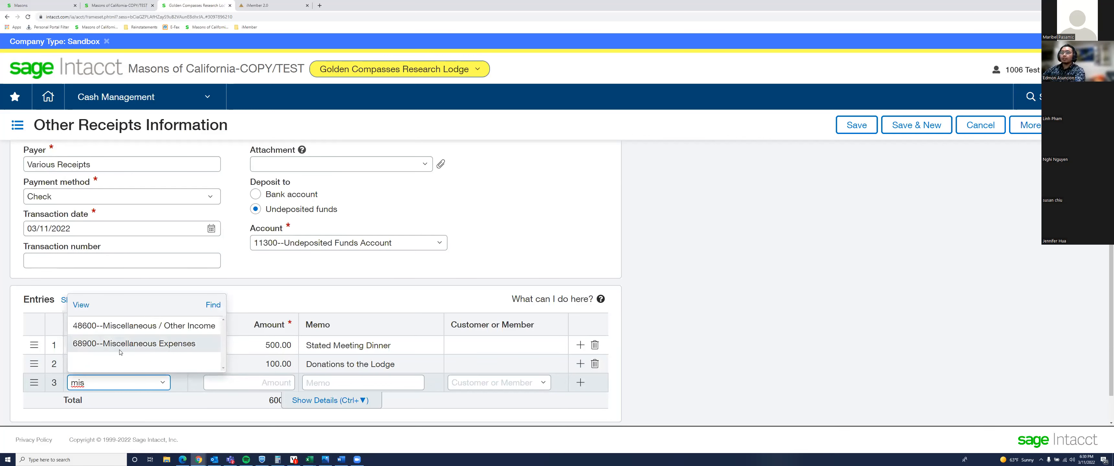
pyautogui.click(118, 327)
pyautogui.write('5')
pyautogui.press('Tab')
pyautogui.write('Misc. Income')
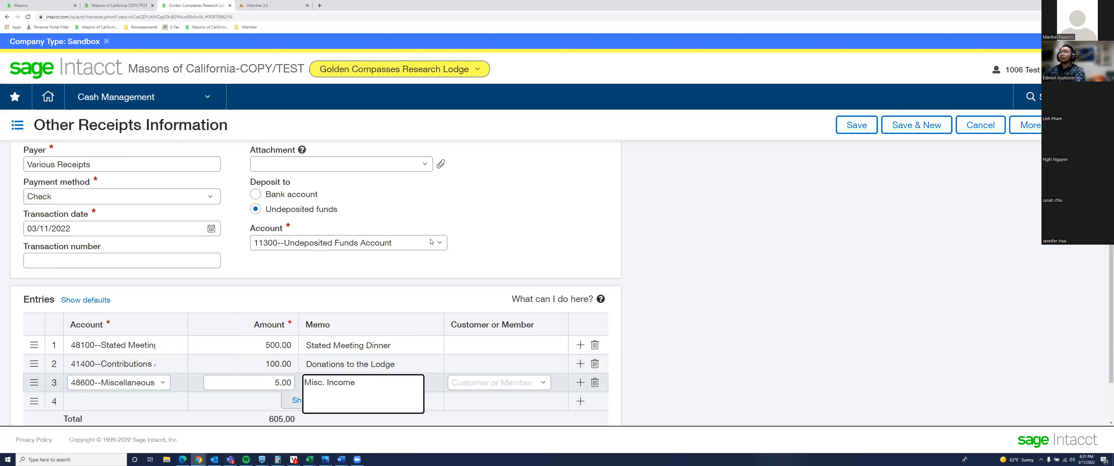
pyautogui.click(855, 127)
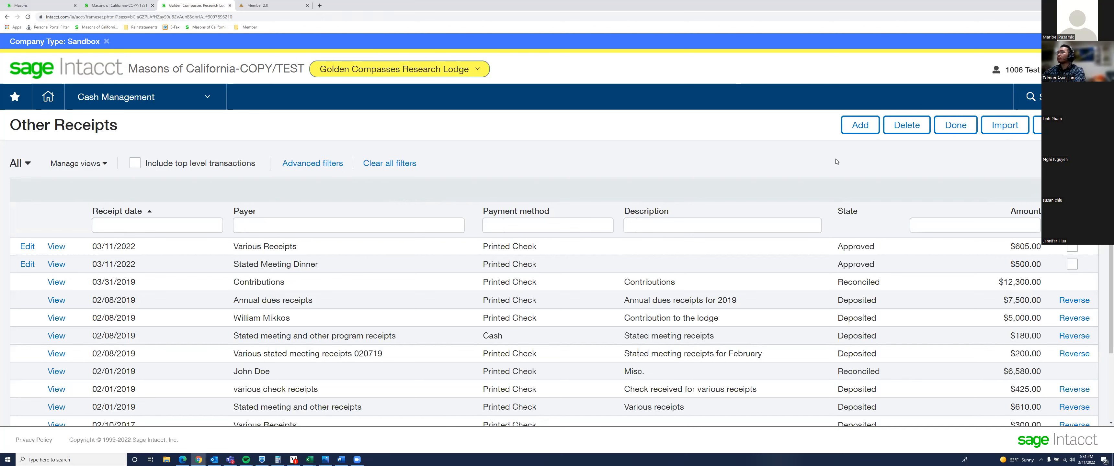
# Add a further record to Other Receipts with Life Membership Dues as the payer
pyautogui.click(856, 125)
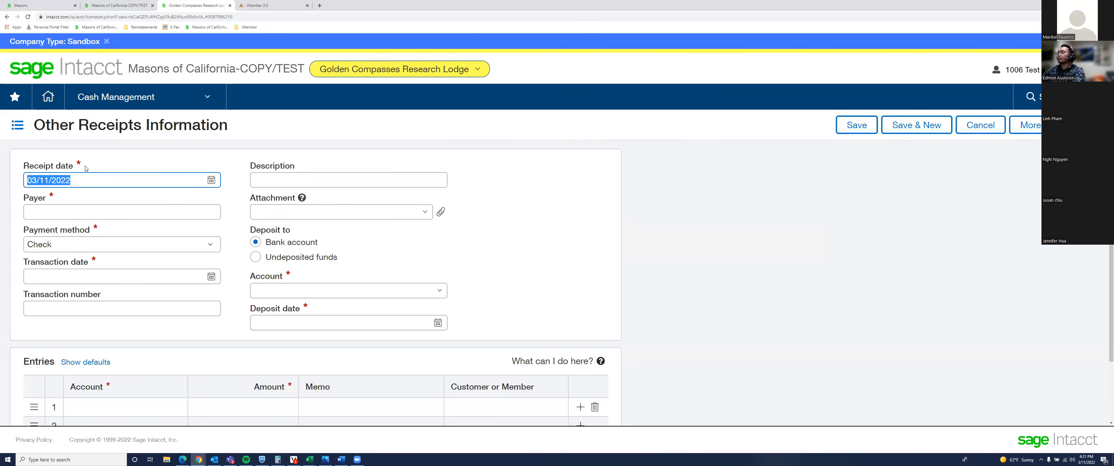
pyautogui.press('Tab')
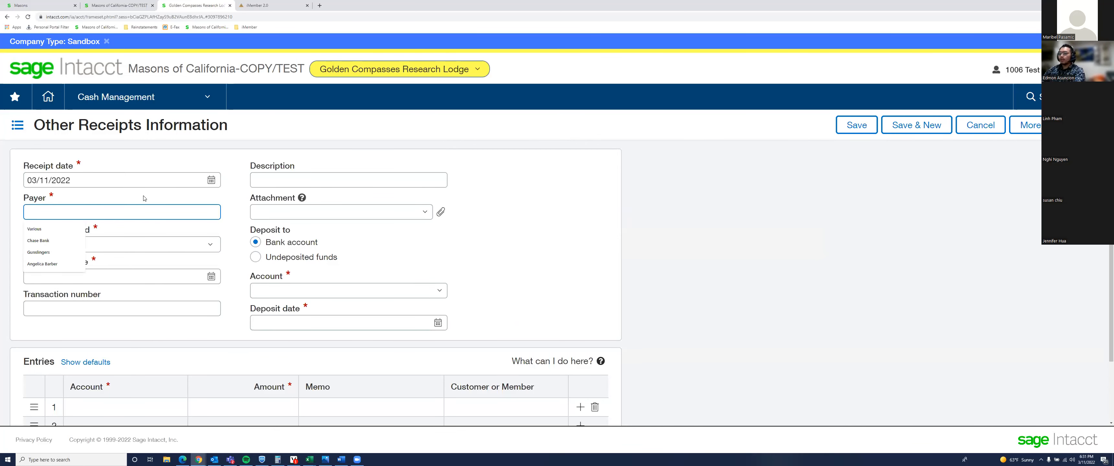
pyautogui.write('Life Membership Dues')
pyautogui.press('Tab')
pyautogui.press('Tab')
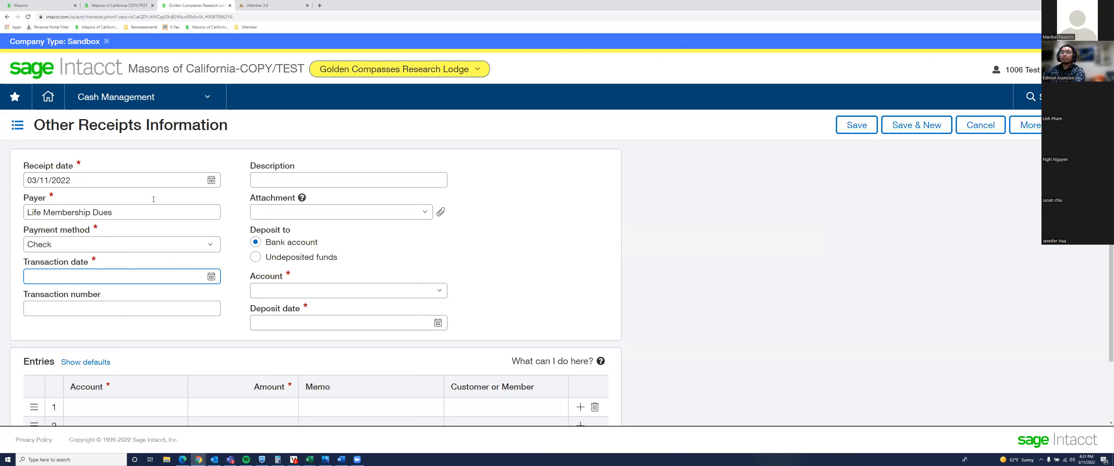
# Set the Life Membership Dues receipt's transaction date to 03/11/2022 and deposit it to Undeposited funds
pyautogui.write('03/11/202')
pyautogui.press('Tab')
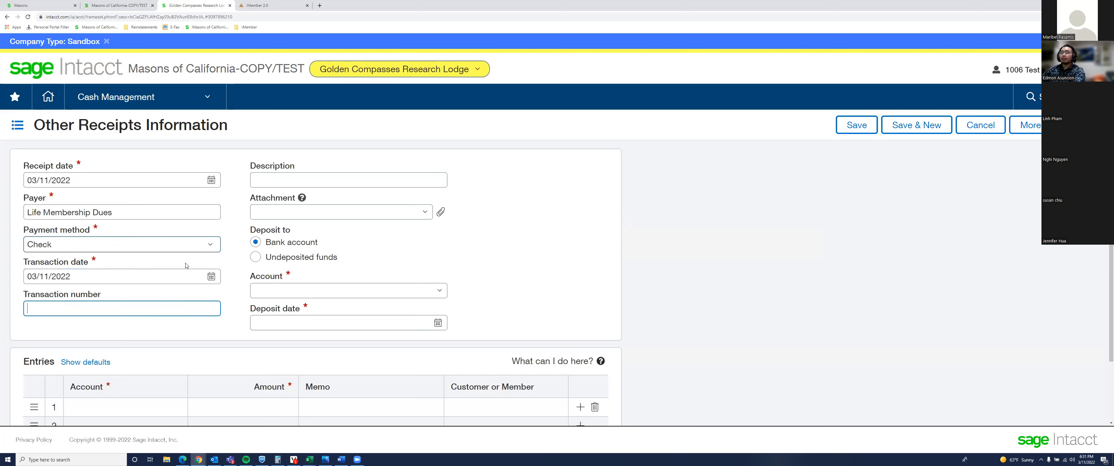
pyautogui.click(280, 262)
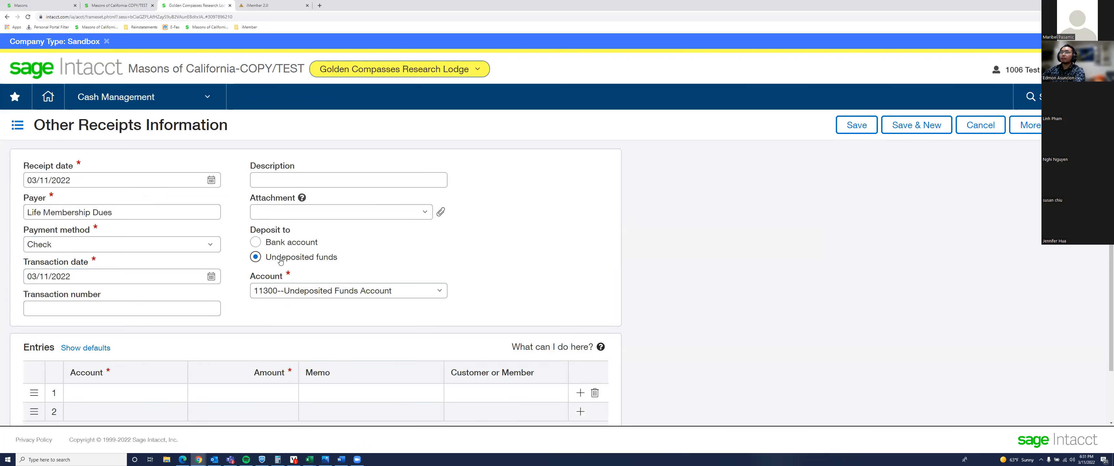
# Set the first entry line's account to 40160--Life Membership Dues
pyautogui.click(96, 394)
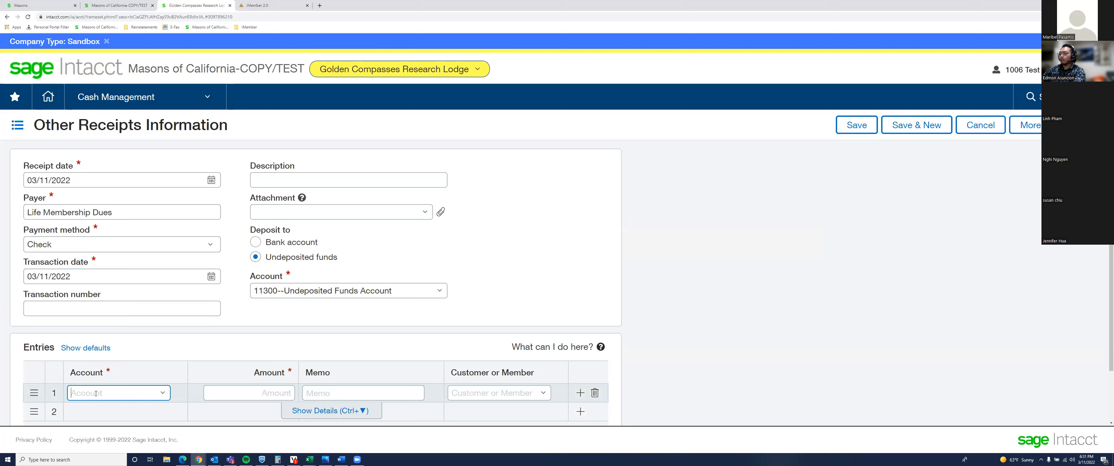
pyautogui.write('40160')
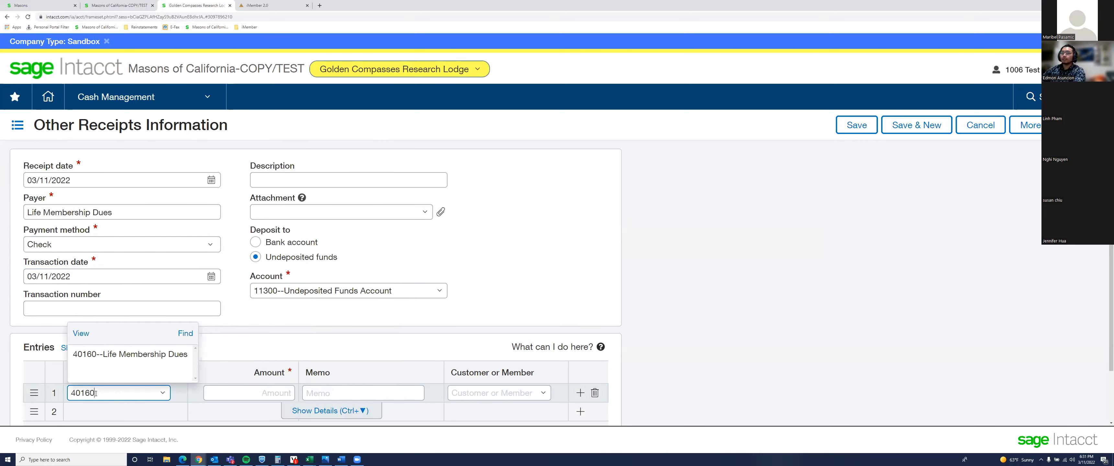
pyautogui.doubleClick(96, 394)
pyautogui.press('BackSpace')
pyautogui.write('life')
pyautogui.click(159, 362)
# Enter an amount of 500.00 with the memo Life Membership Dues on the first entry line and save the receipt
pyautogui.click(253, 394)
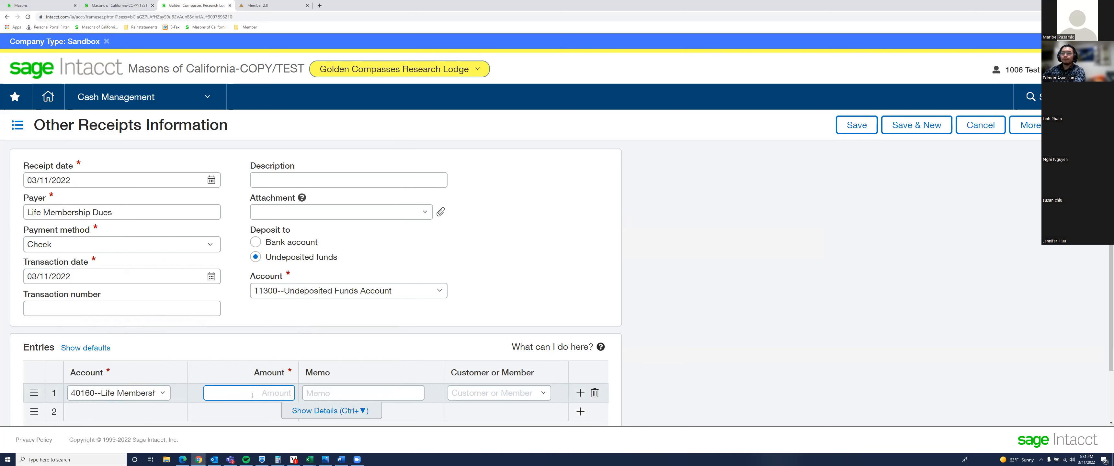
pyautogui.write('5')
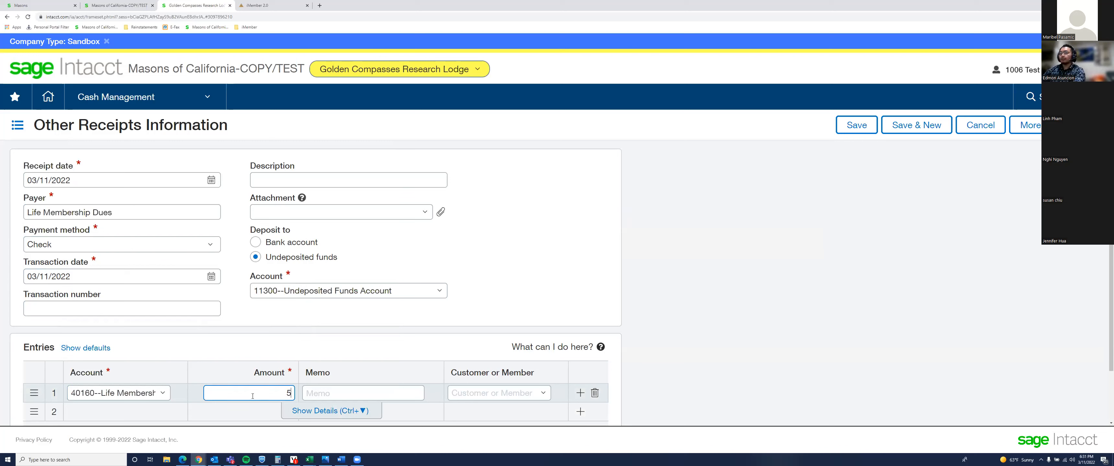
pyautogui.write('00.00')
pyautogui.press('Tab')
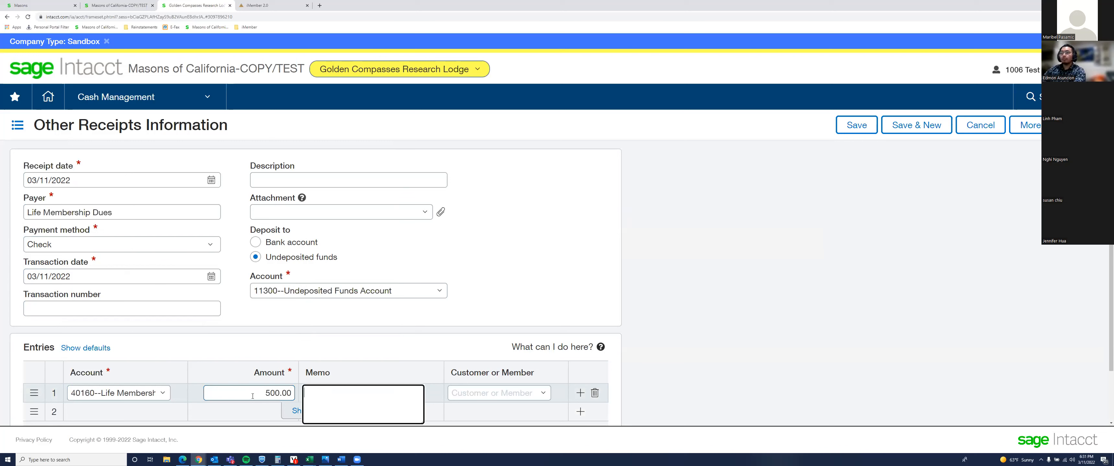
pyautogui.write('Life Membership Dues')
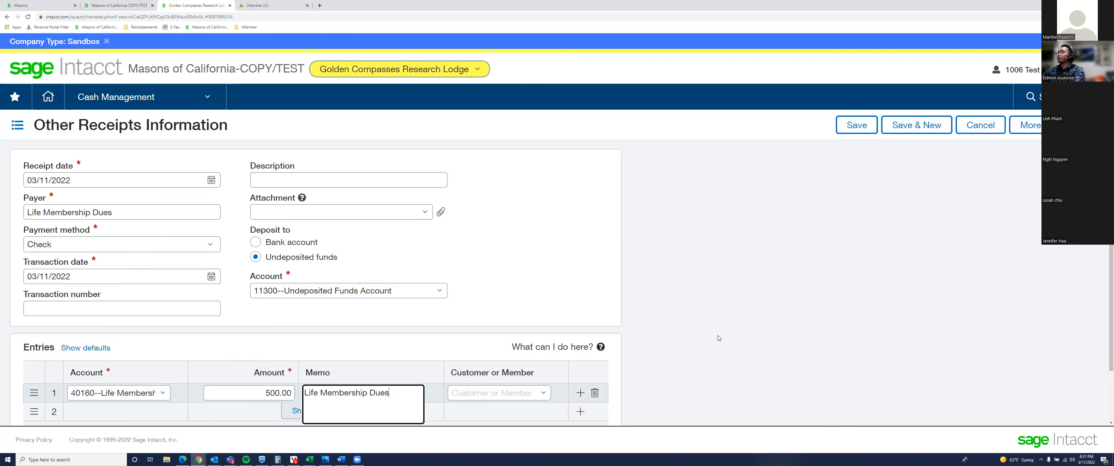
pyautogui.click(857, 126)
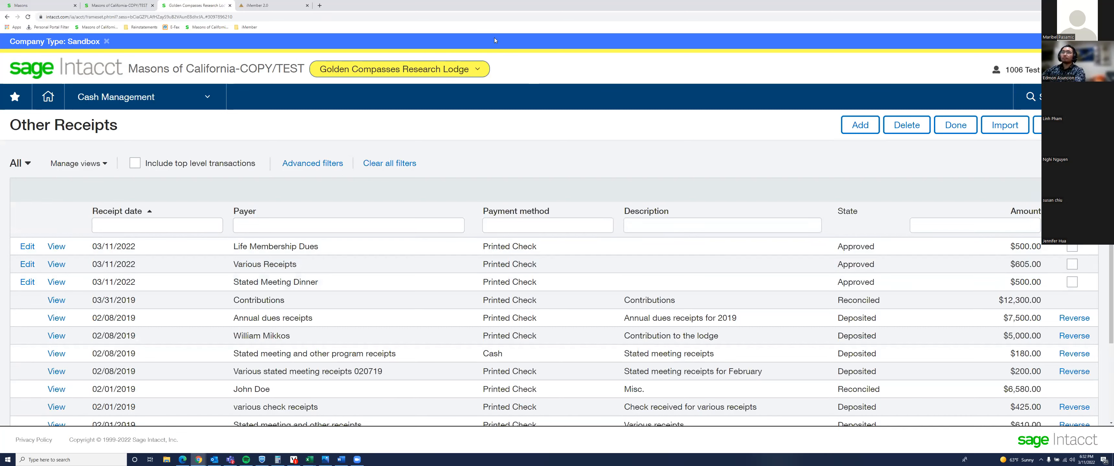
# Add a new deposit to BofACheckingAcct--Bank of America and continue to the selection of undeposited payments
pyautogui.click(186, 106)
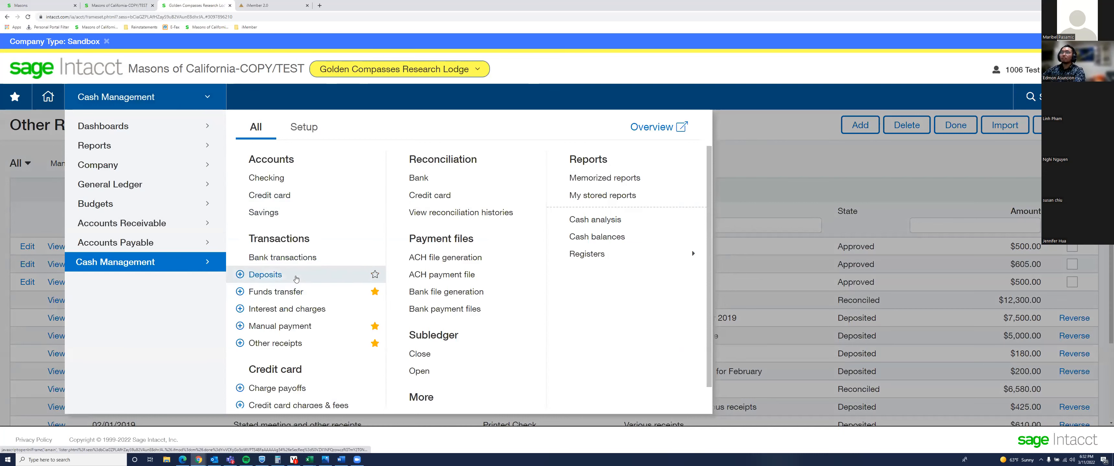
pyautogui.click(265, 275)
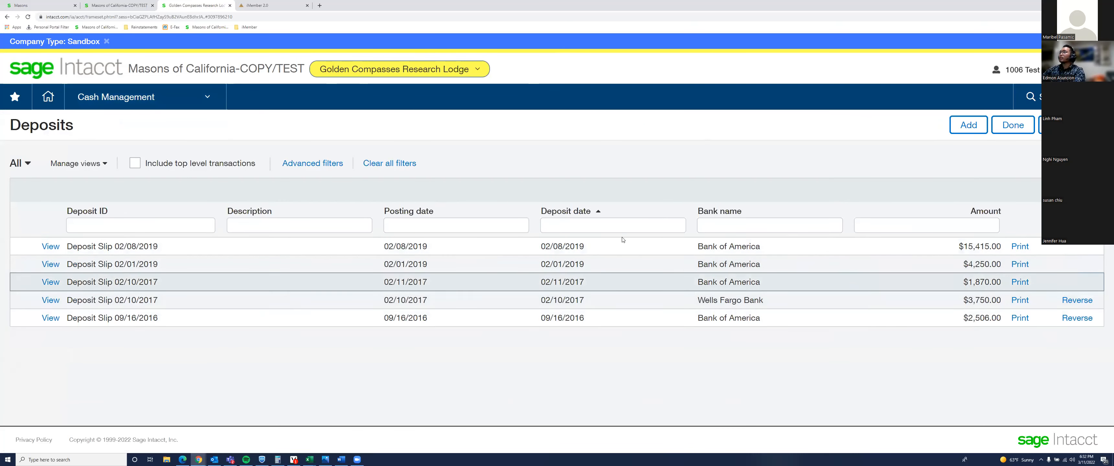
pyautogui.click(970, 129)
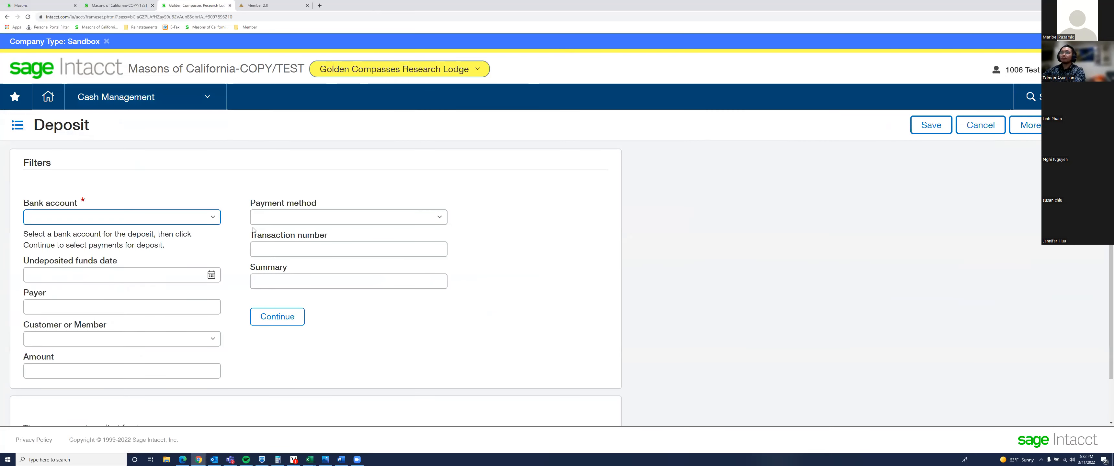
pyautogui.click(216, 220)
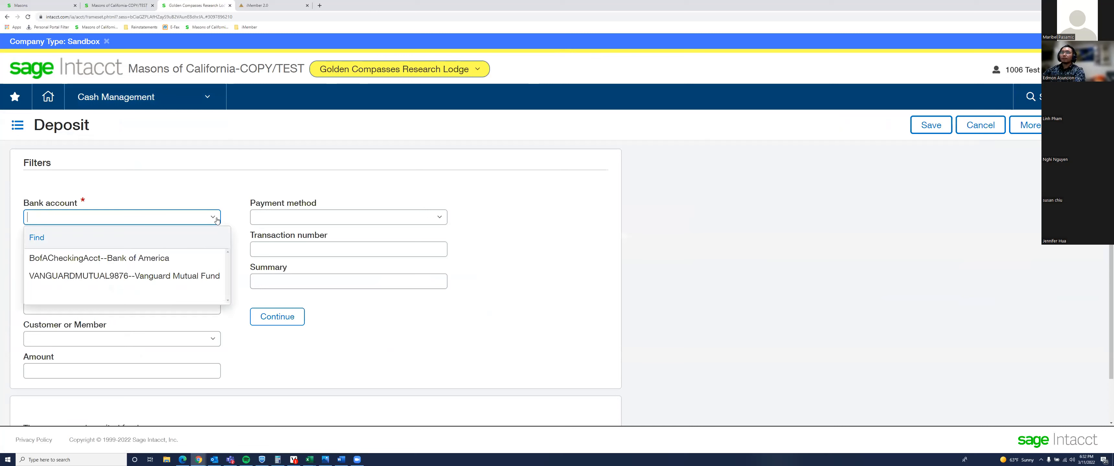
pyautogui.click(186, 260)
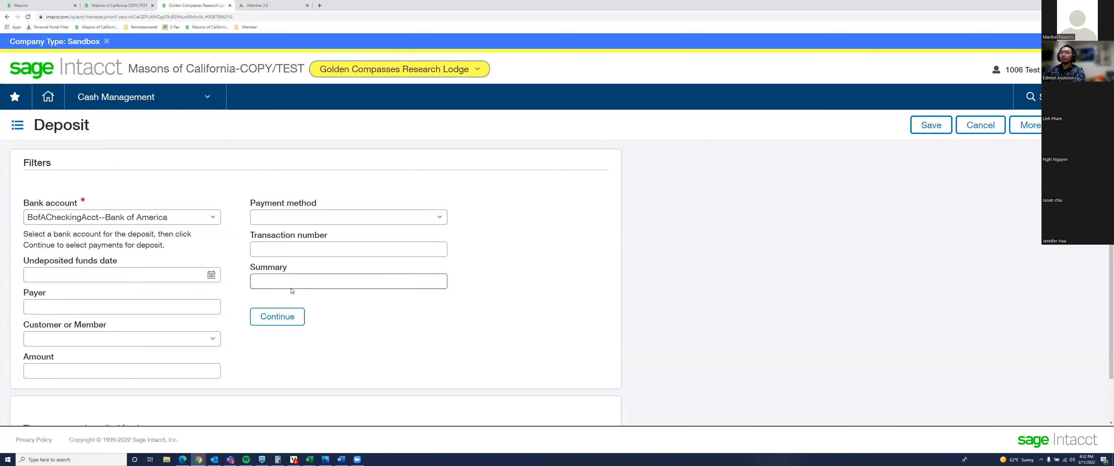
pyautogui.click(269, 322)
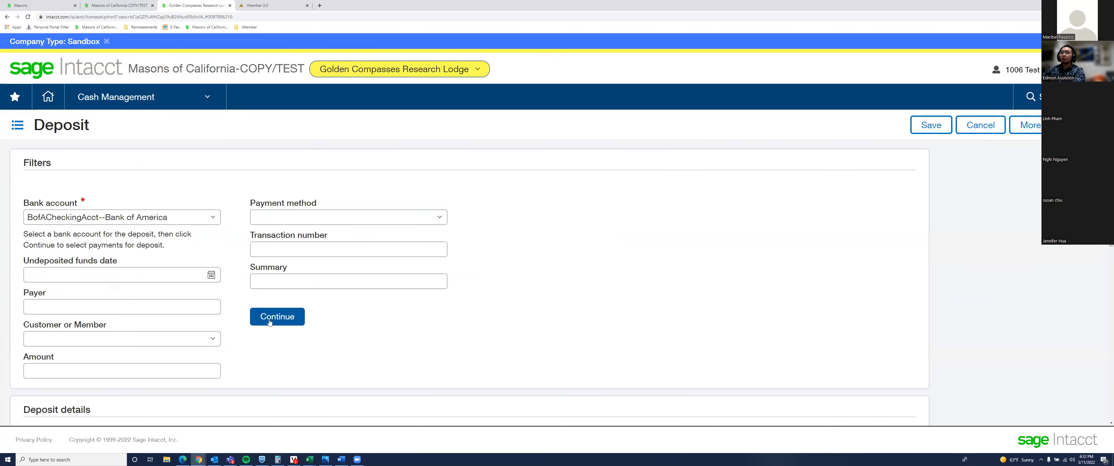
# Mark all listed payments for deposit except the Life Membership Dues receipt
pyautogui.moveTo(1111, 199); pyautogui.dragTo(1105, 336)
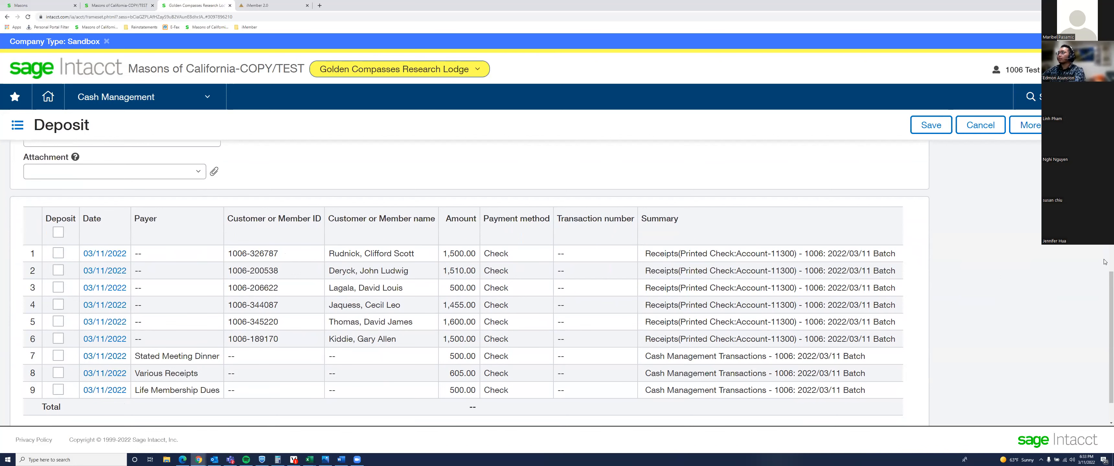
pyautogui.scroll(1, 1104, 282)
pyautogui.click(61, 259)
pyautogui.click(64, 277)
pyautogui.click(64, 294)
pyautogui.click(64, 310)
pyautogui.click(64, 328)
pyautogui.click(64, 345)
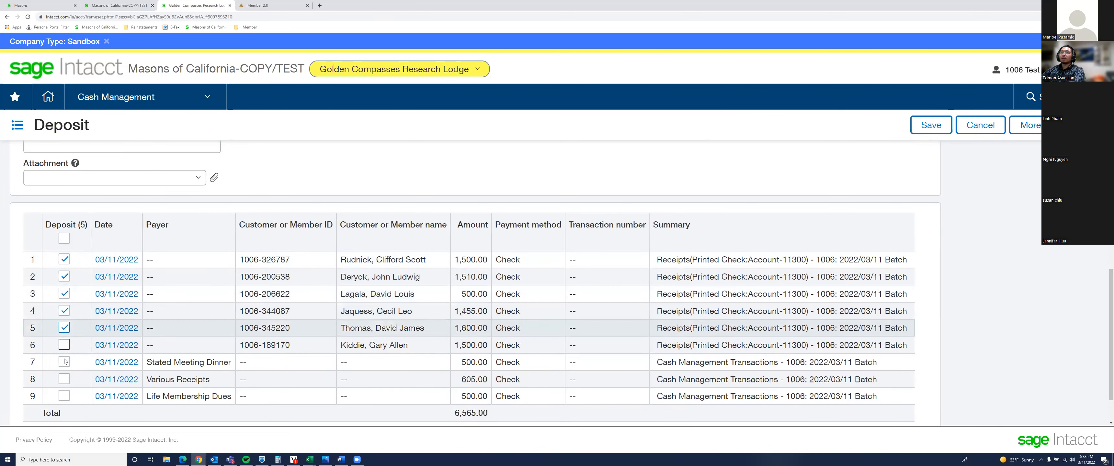
pyautogui.click(65, 379)
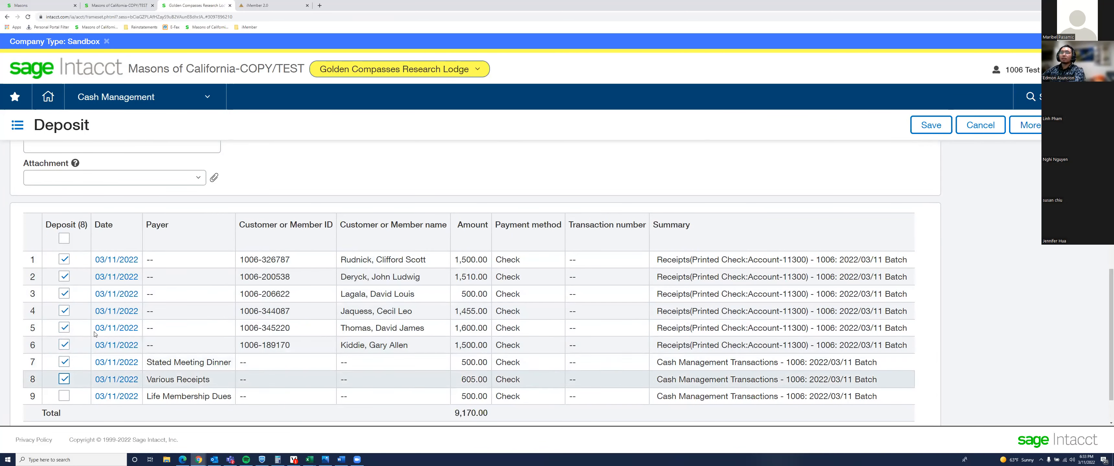
pyautogui.click(64, 239)
pyautogui.click(64, 396)
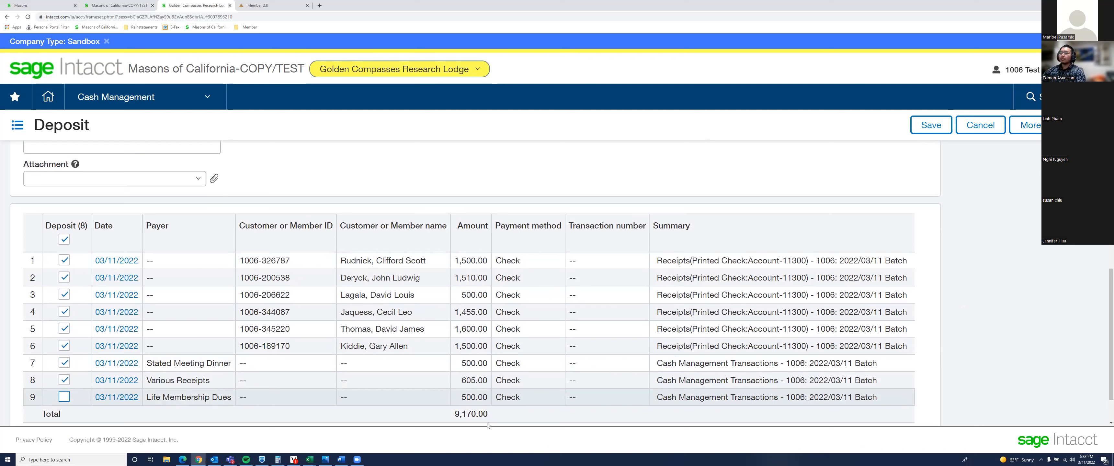
# Review the deposit total and the date in the deposit slip ID, and save the deposit
pyautogui.moveTo(491, 416); pyautogui.dragTo(455, 414)
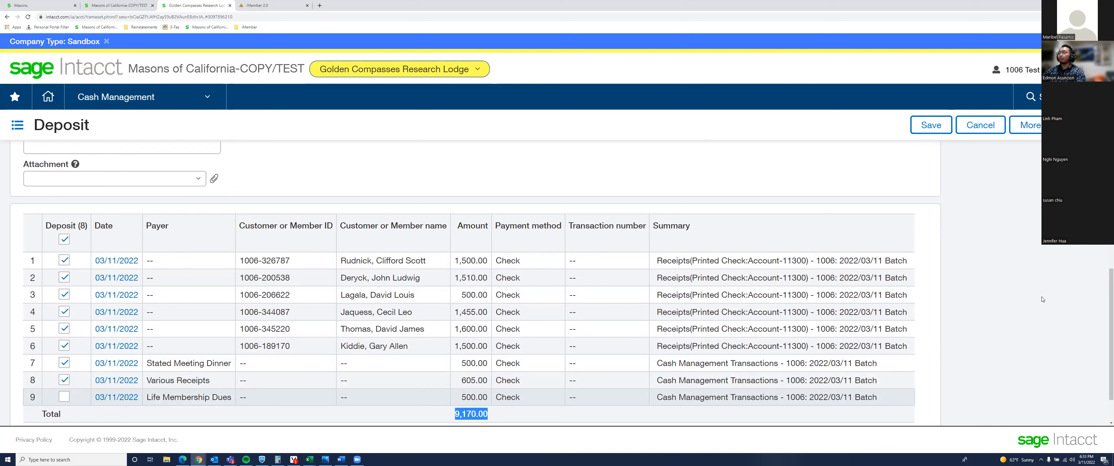
pyautogui.scroll(4, 1105, 294)
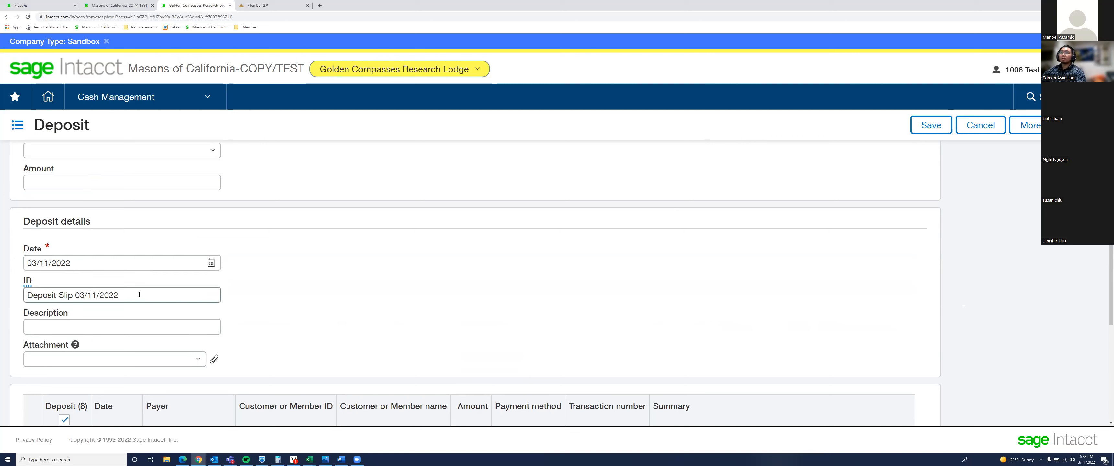
pyautogui.moveTo(139, 295); pyautogui.dragTo(76, 296)
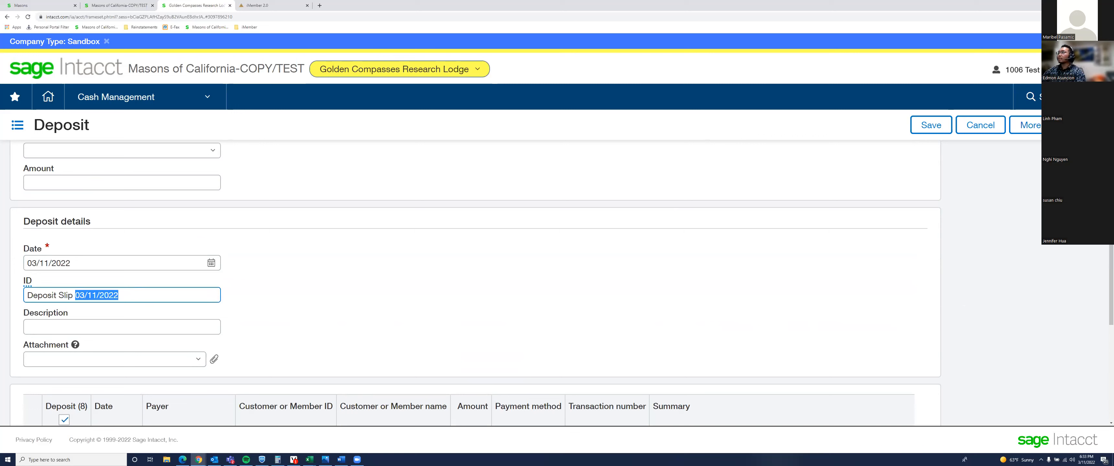
pyautogui.click(930, 127)
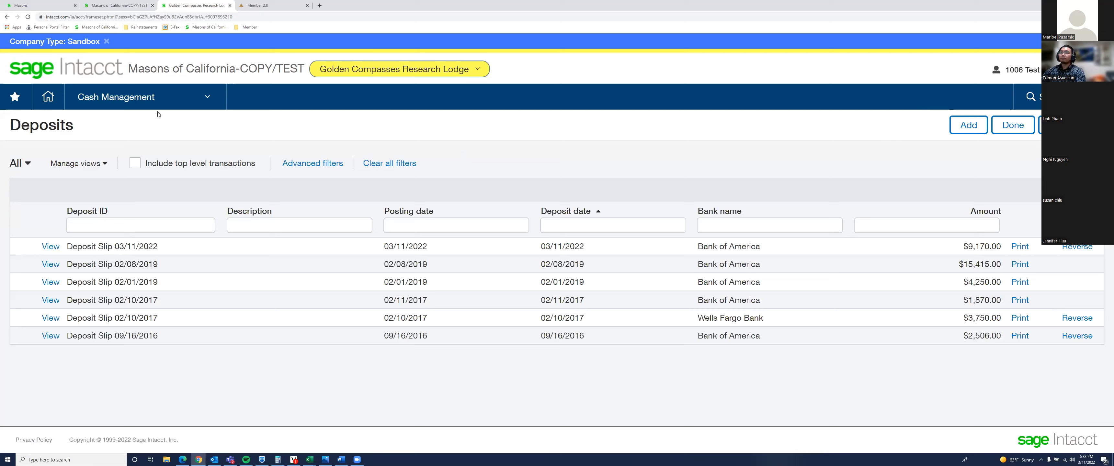
# Add a new record to Other Receipts with Membership Dues as the payer and transaction date 03/11/2022
pyautogui.click(136, 100)
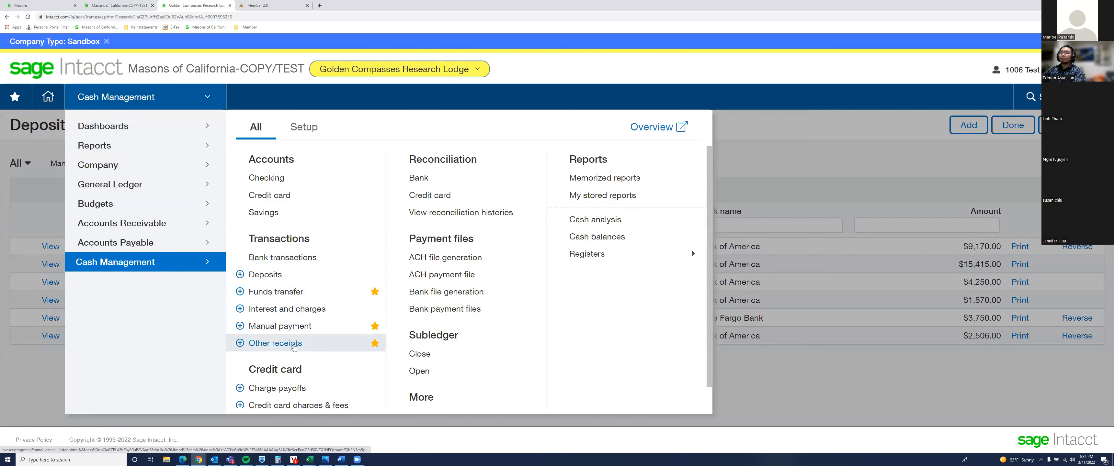
pyautogui.click(275, 344)
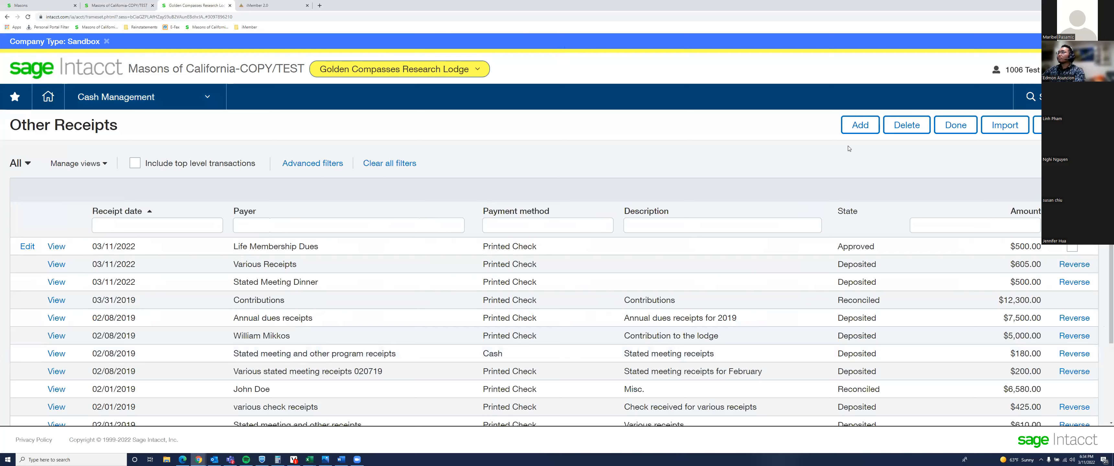
pyautogui.click(859, 125)
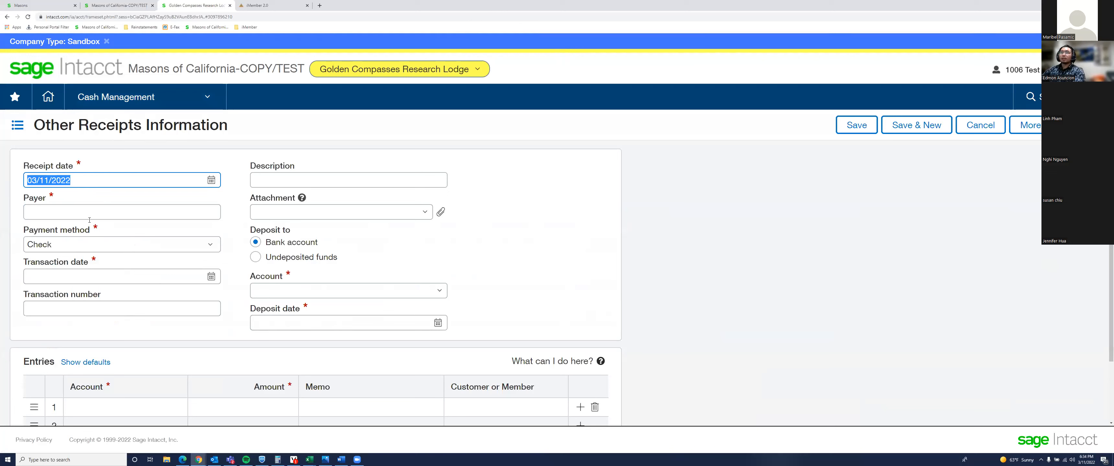
pyautogui.click(126, 211)
pyautogui.write('Mem')
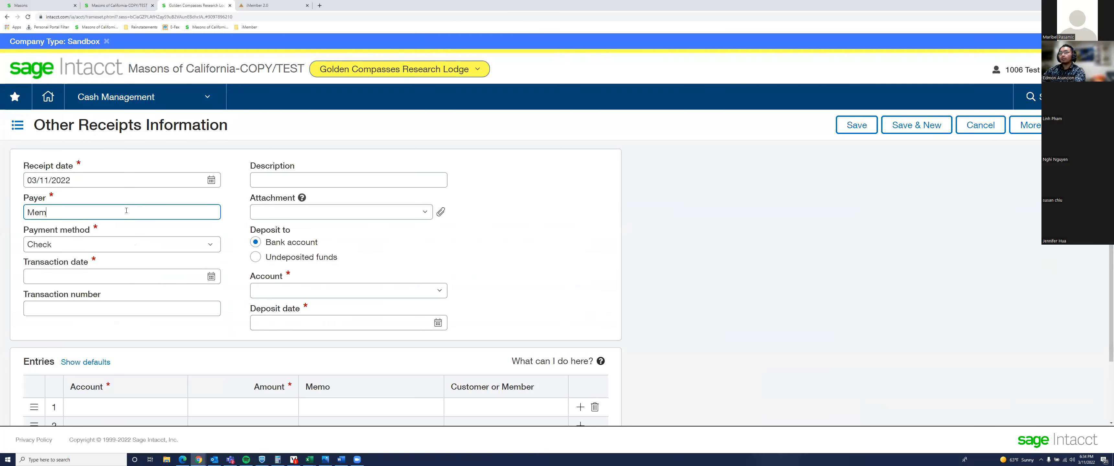
pyautogui.write('bership Dues')
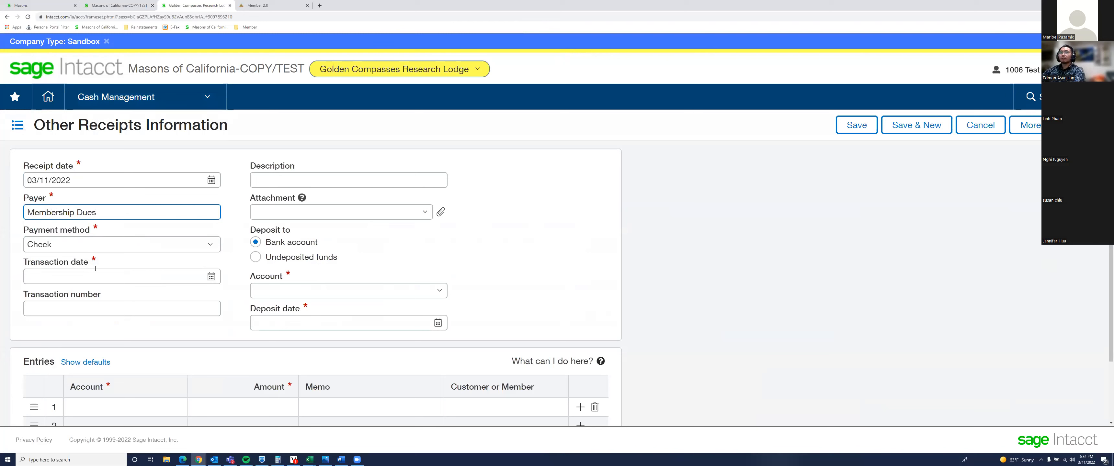
pyautogui.click(200, 275)
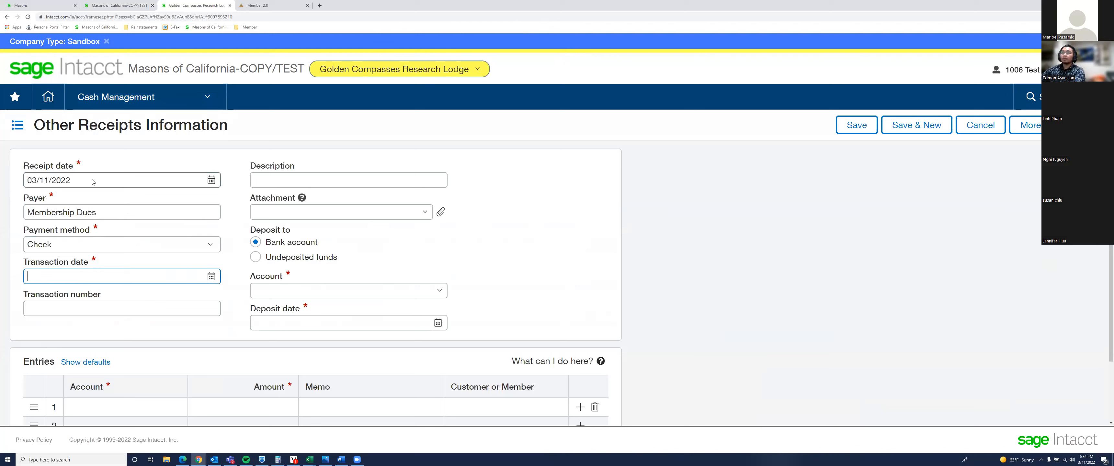
pyautogui.write('031122')
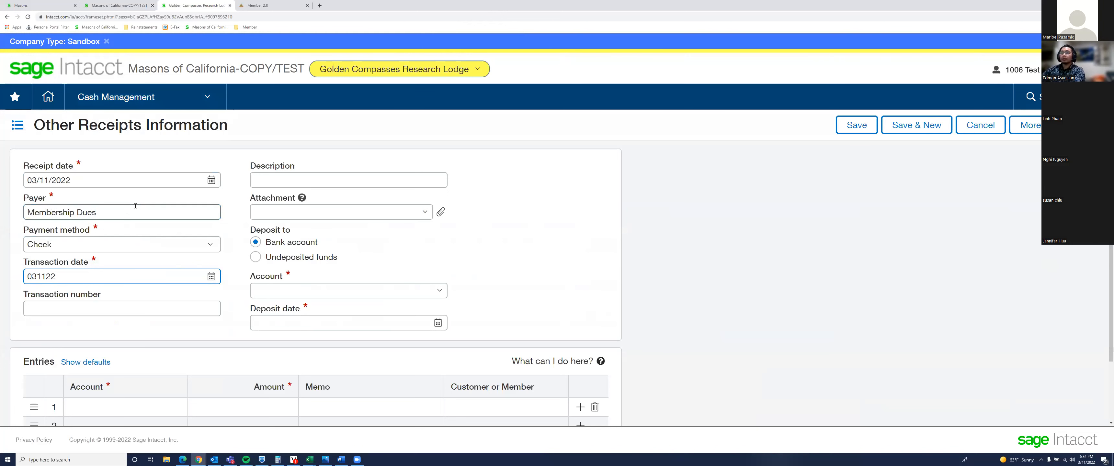
pyautogui.press('Tab')
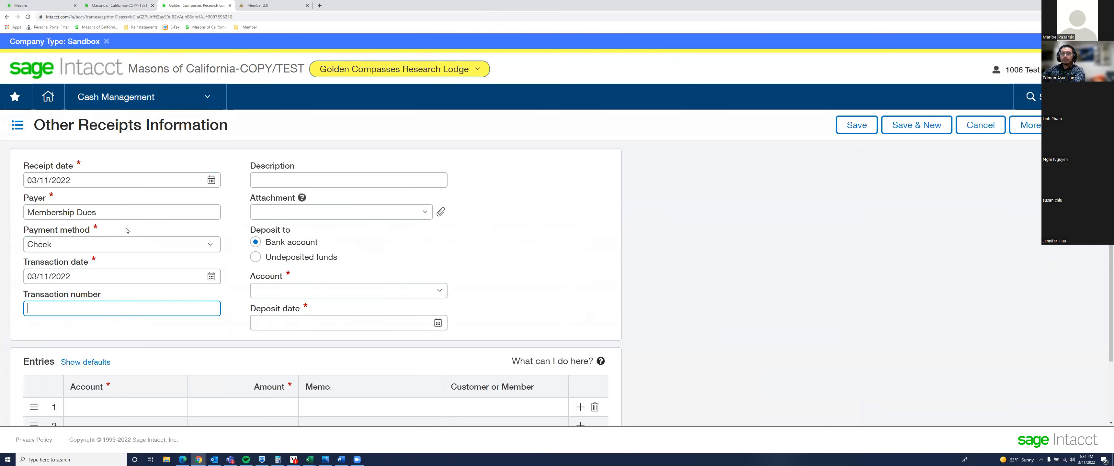
# Try a receipt date of 03/11/2023 and restore it to 03/11/2022
pyautogui.click(92, 183)
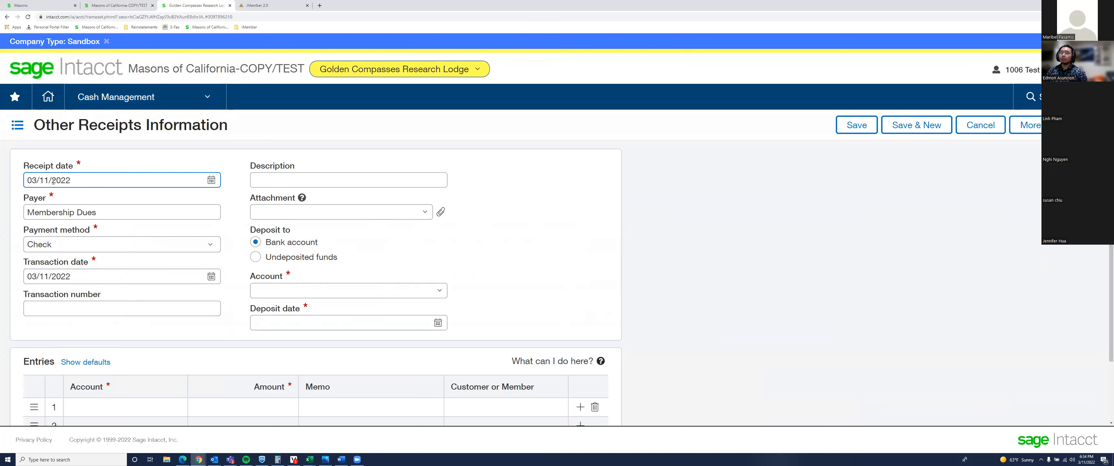
pyautogui.moveTo(75, 181); pyautogui.dragTo(14, 184)
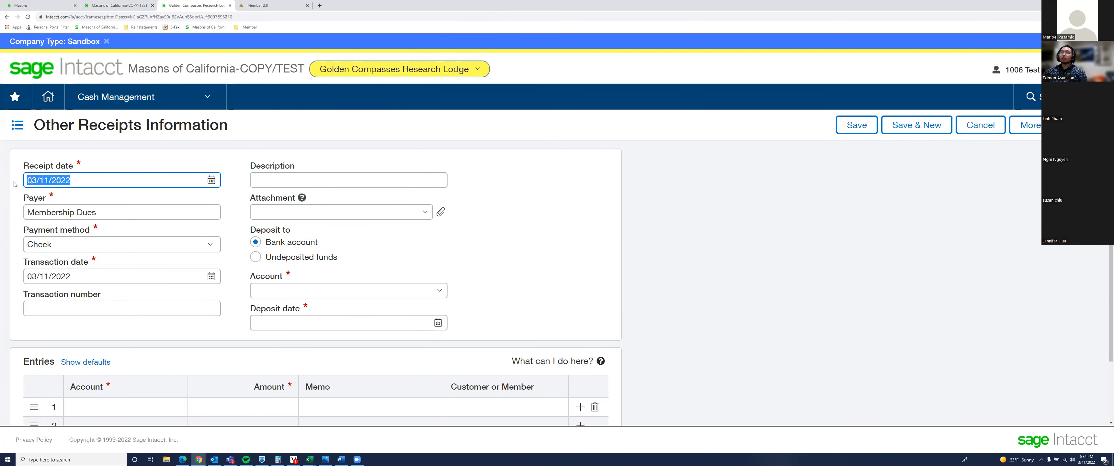
pyautogui.click(77, 181)
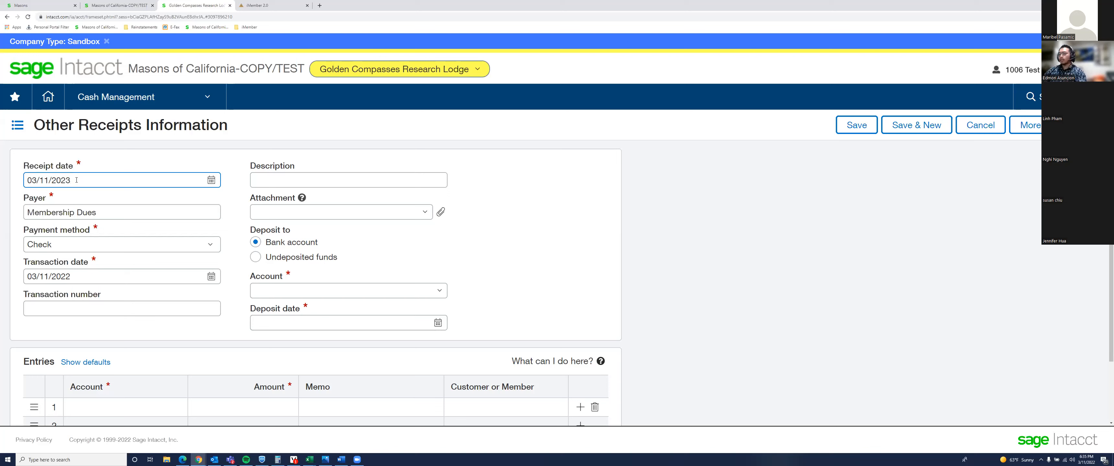
pyautogui.press('BackSpace')
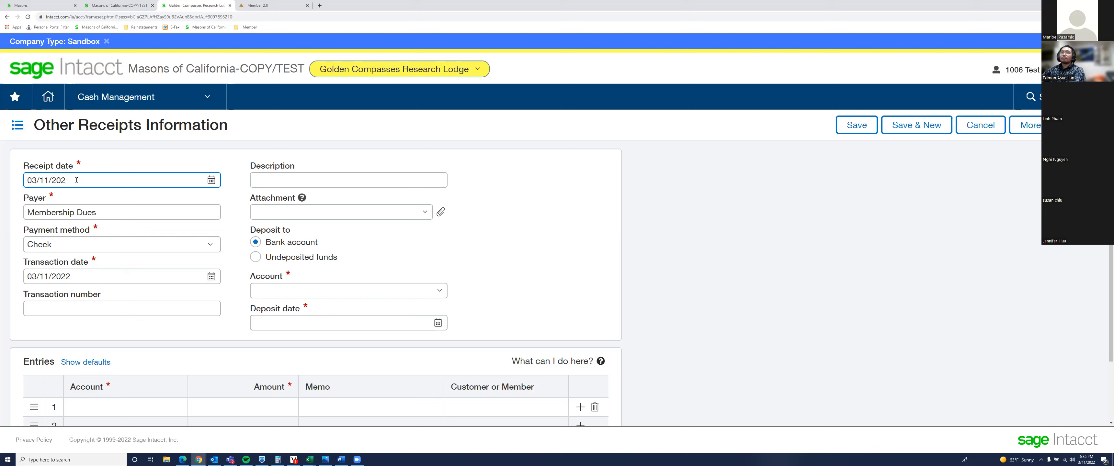
pyautogui.write('2')
# Direct the receipt to undeposited funds and assign 40150--Annual Membership Dues as the first entry's account
pyautogui.click(256, 258)
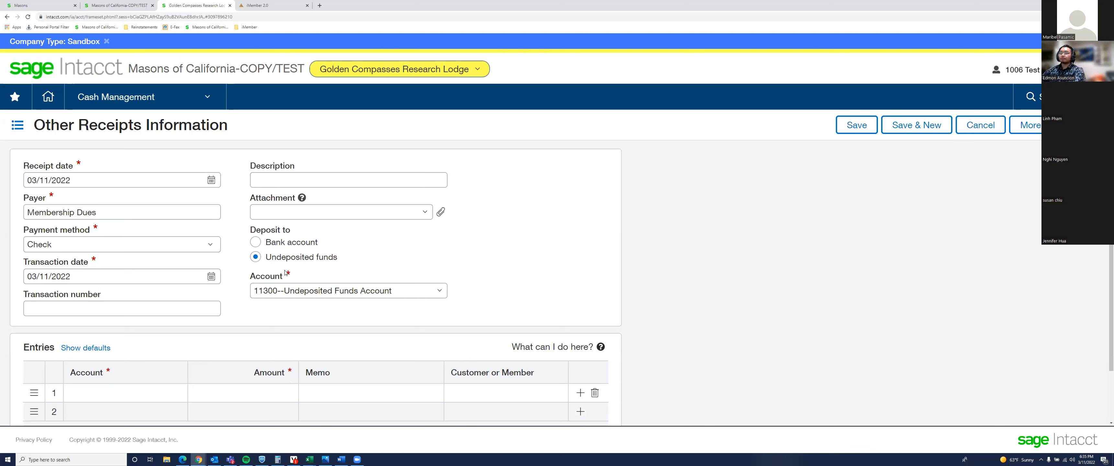
pyautogui.click(116, 386)
pyautogui.write('ann')
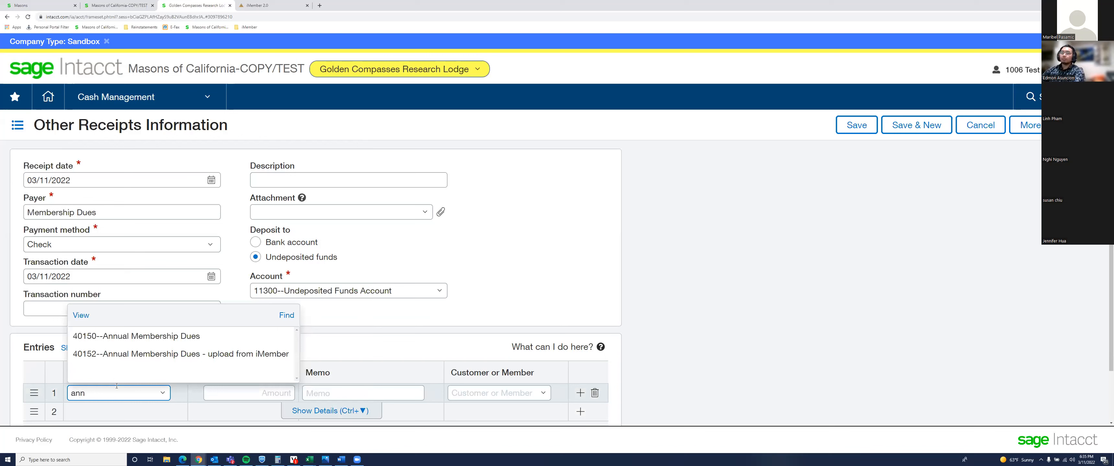
pyautogui.click(152, 336)
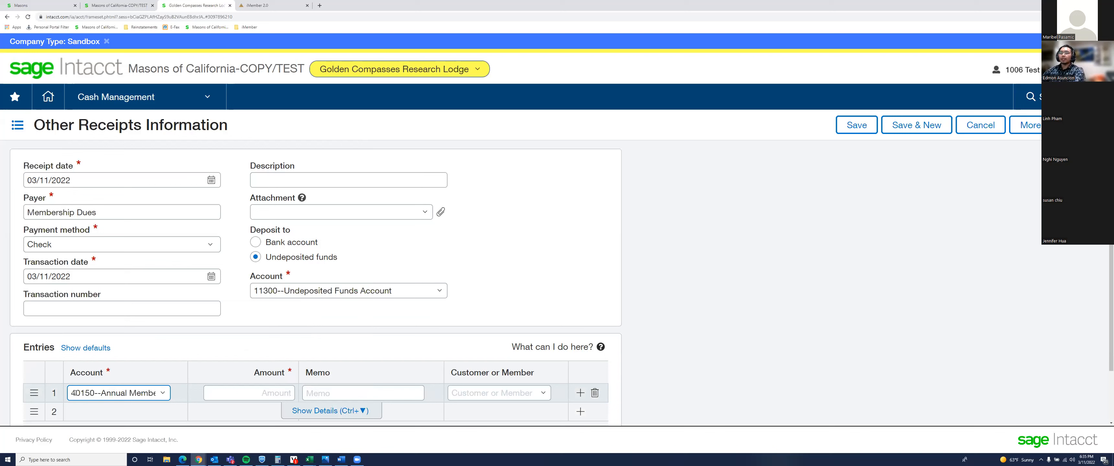
# Enter an amount of 1,000 and the memo "Multiple members" for the first entry without choosing a member, and save the receipt
pyautogui.click(251, 394)
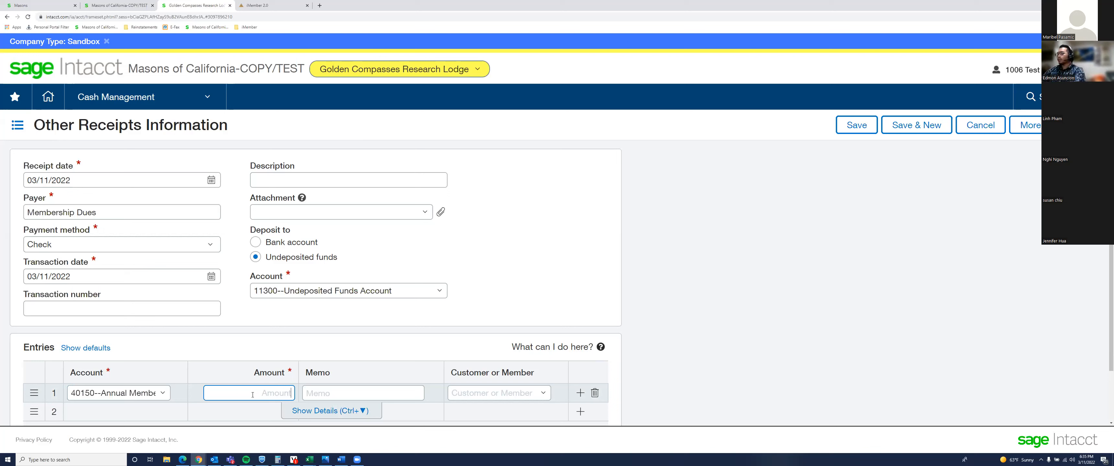
pyautogui.write('1')
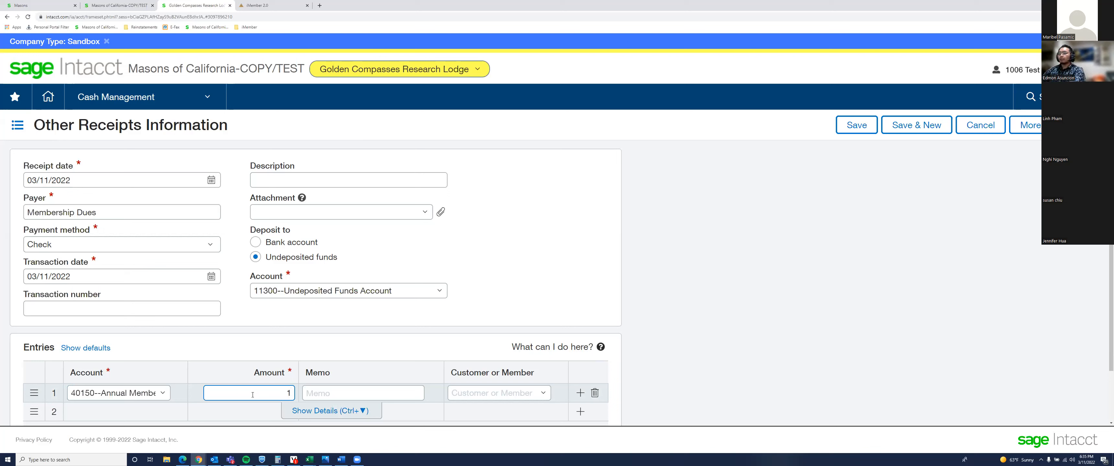
pyautogui.write('000')
pyautogui.press('Tab')
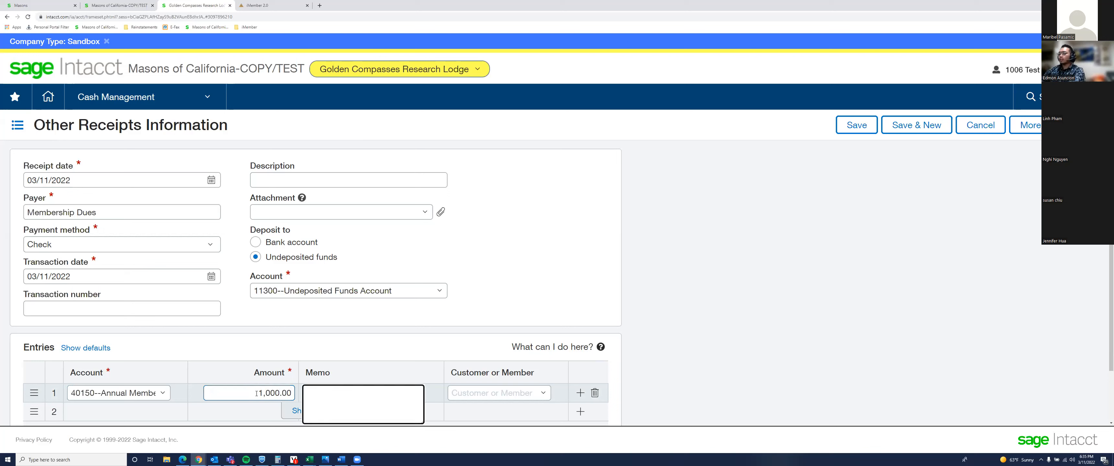
pyautogui.write('M')
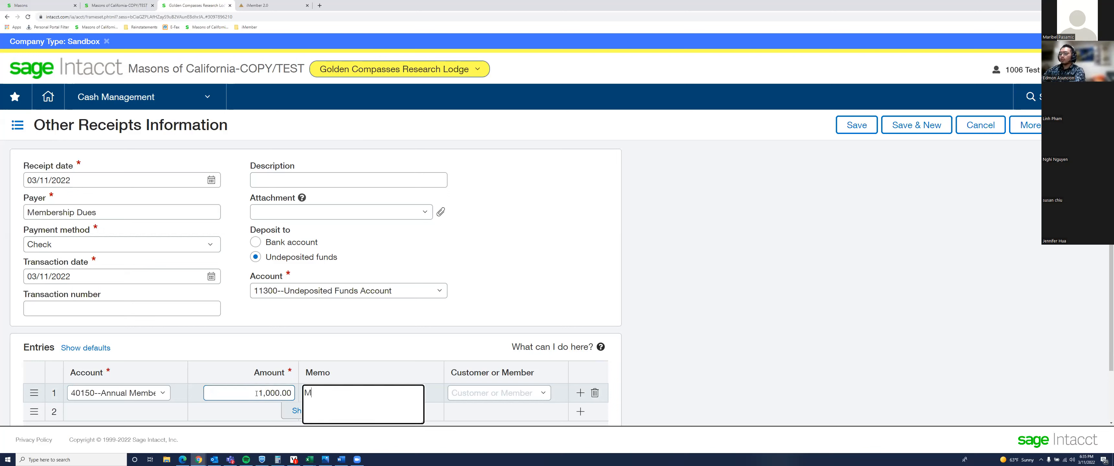
pyautogui.write('ultiple members')
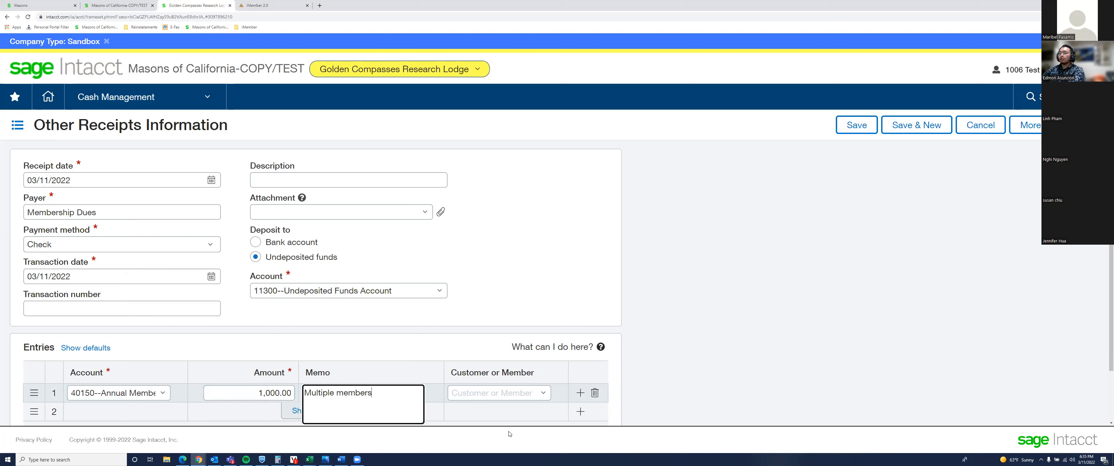
pyautogui.click(543, 398)
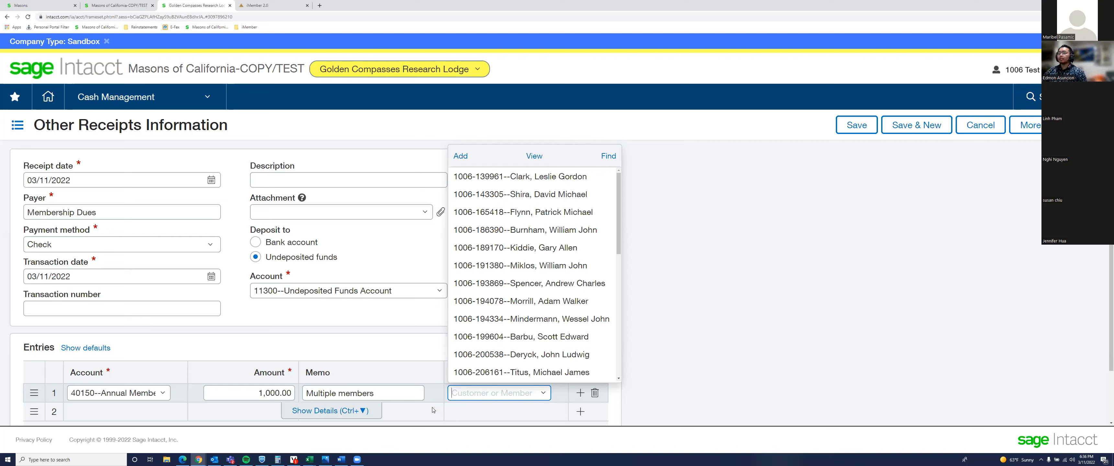
pyautogui.click(430, 369)
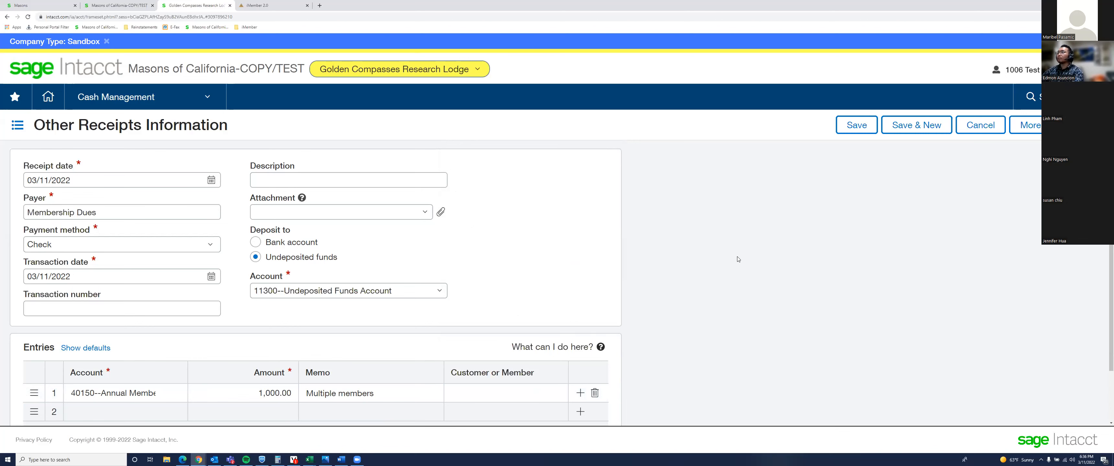
pyautogui.click(855, 125)
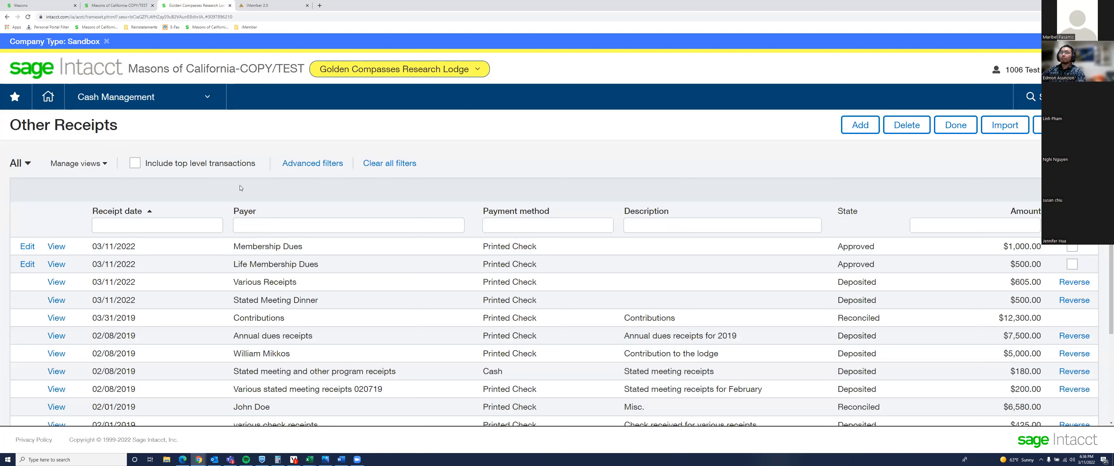
# Open the posted payments in Accounts Receivable and start reversing the deposited 1,600.00 payment of 03/11/2022
pyautogui.click(176, 100)
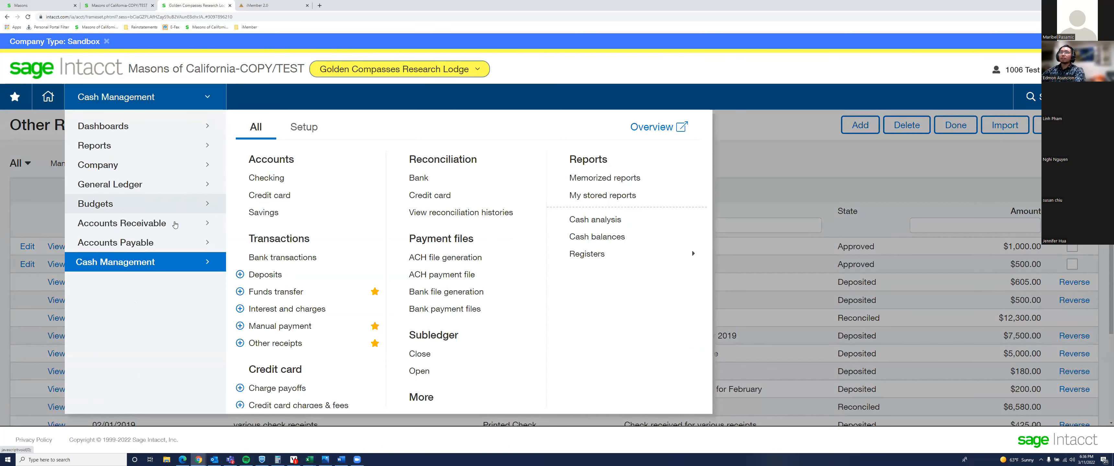
pyautogui.moveTo(173, 229)
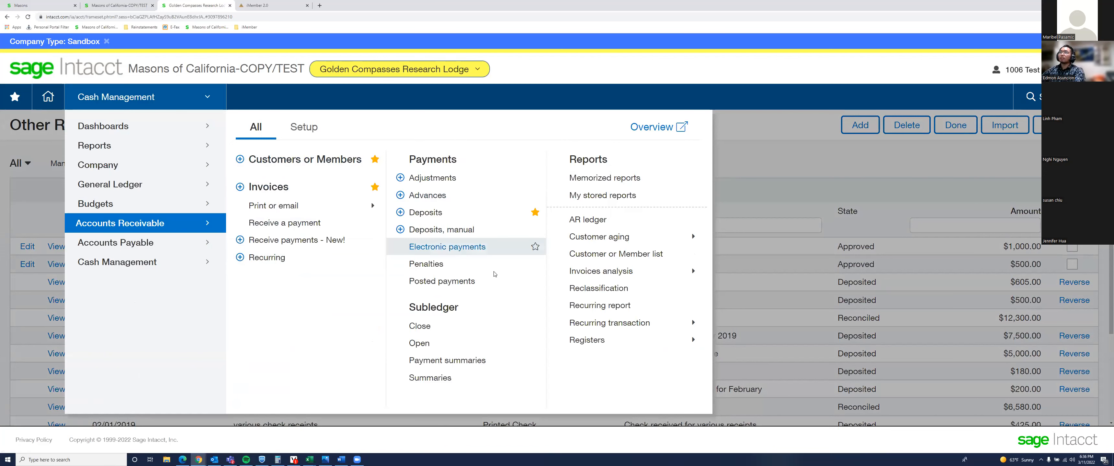
pyautogui.click(467, 282)
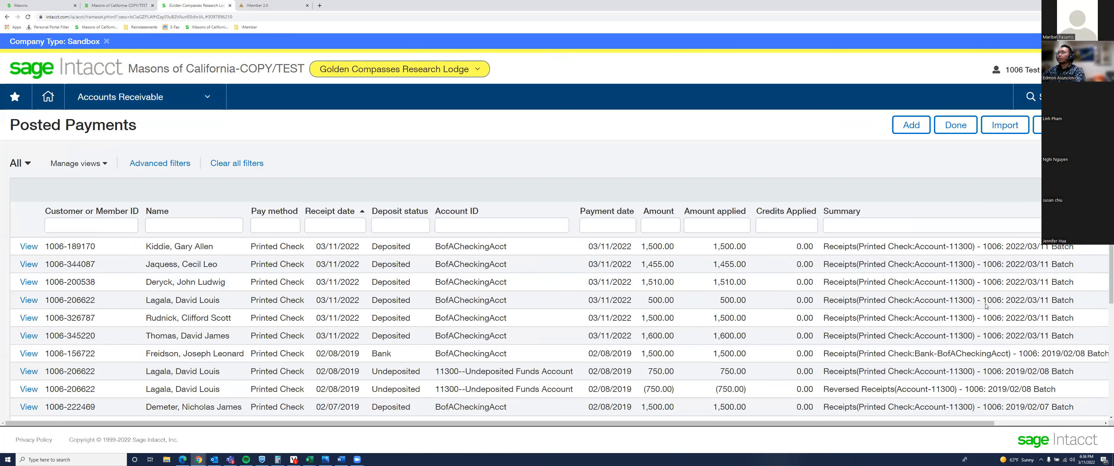
pyautogui.moveTo(920, 424); pyautogui.dragTo(1030, 421)
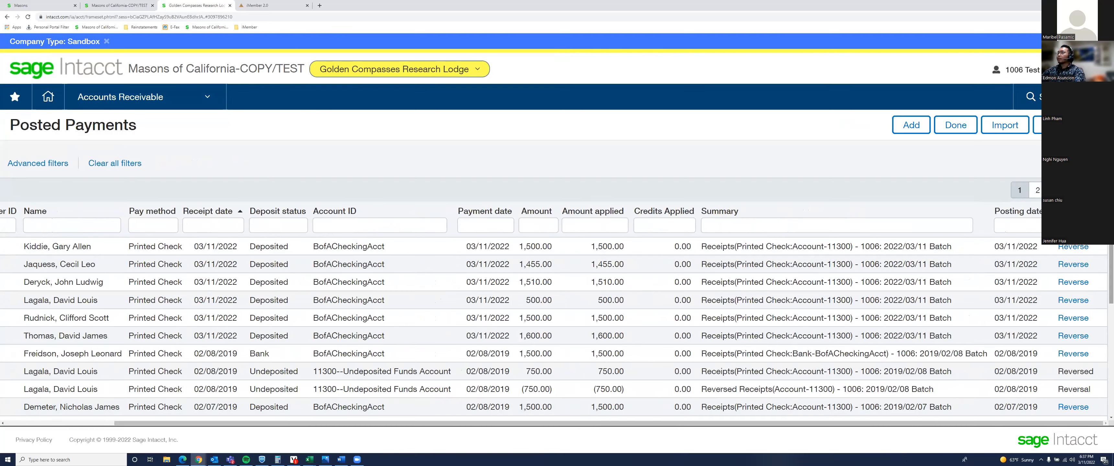
pyautogui.scroll(-1, 972, 303)
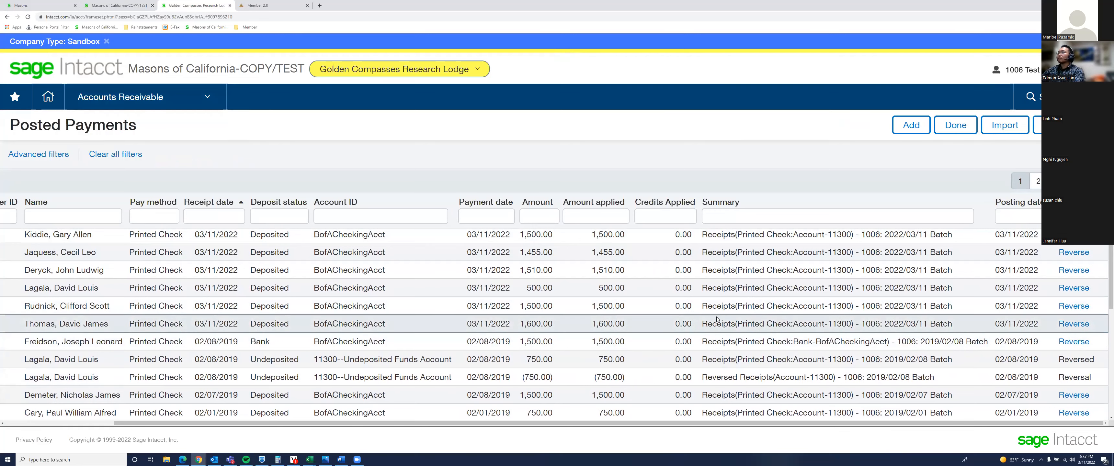
pyautogui.click(1068, 324)
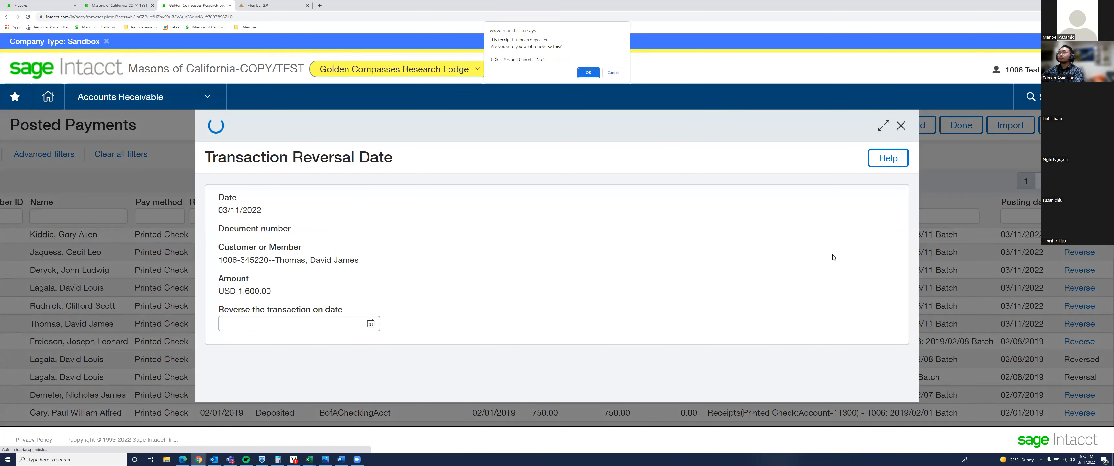
pyautogui.click(588, 73)
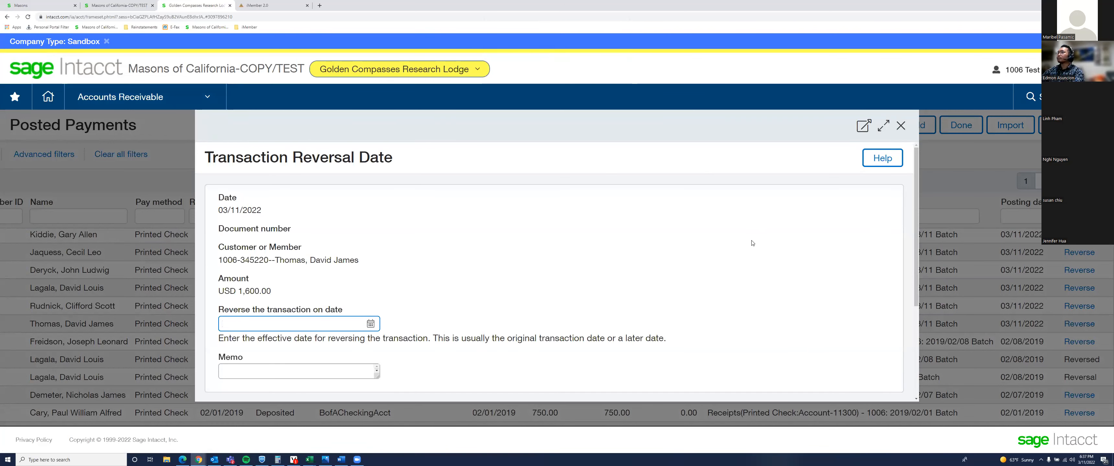
# Set the reversal date to 03/11/2022, copied from the payment's original transaction date
pyautogui.scroll(-1, 913, 192)
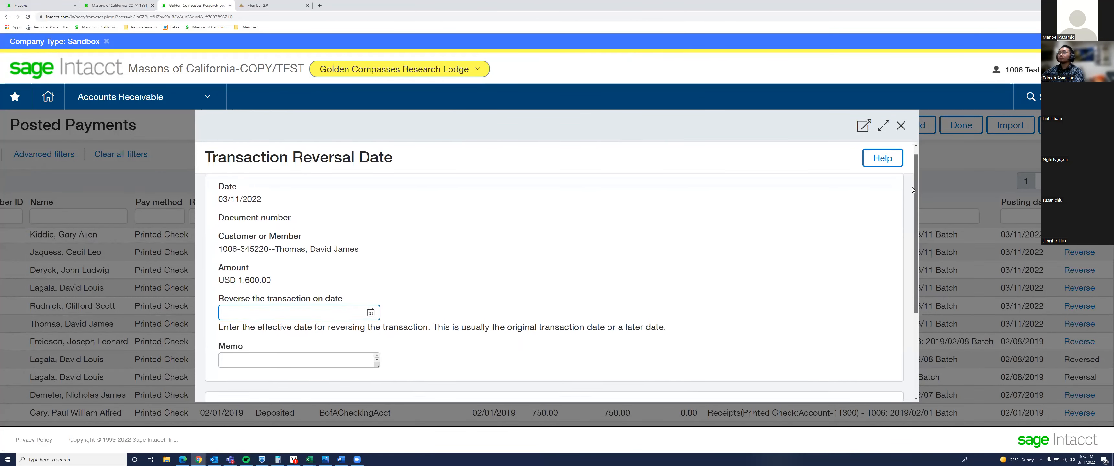
pyautogui.scroll(1, 913, 191)
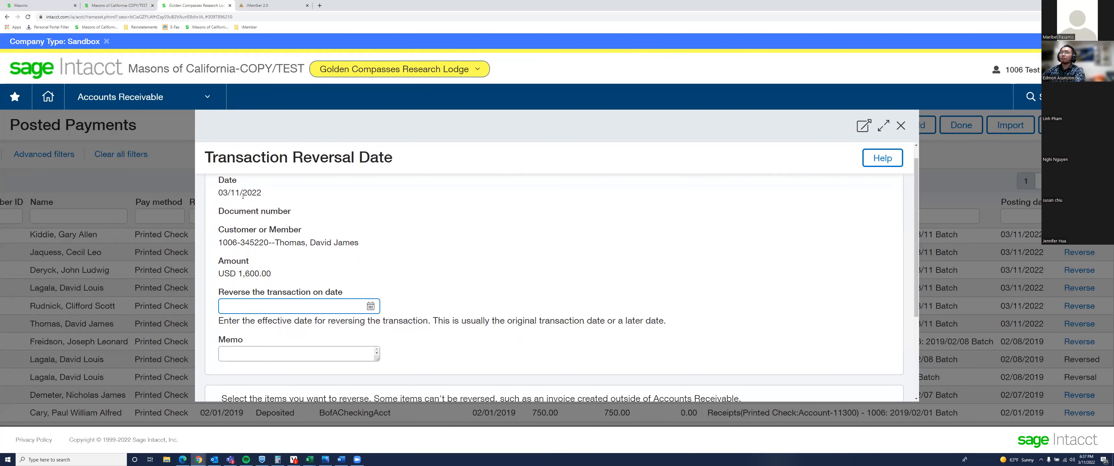
pyautogui.moveTo(262, 197); pyautogui.dragTo(218, 197)
pyautogui.rightClick(228, 197)
pyautogui.click(240, 205)
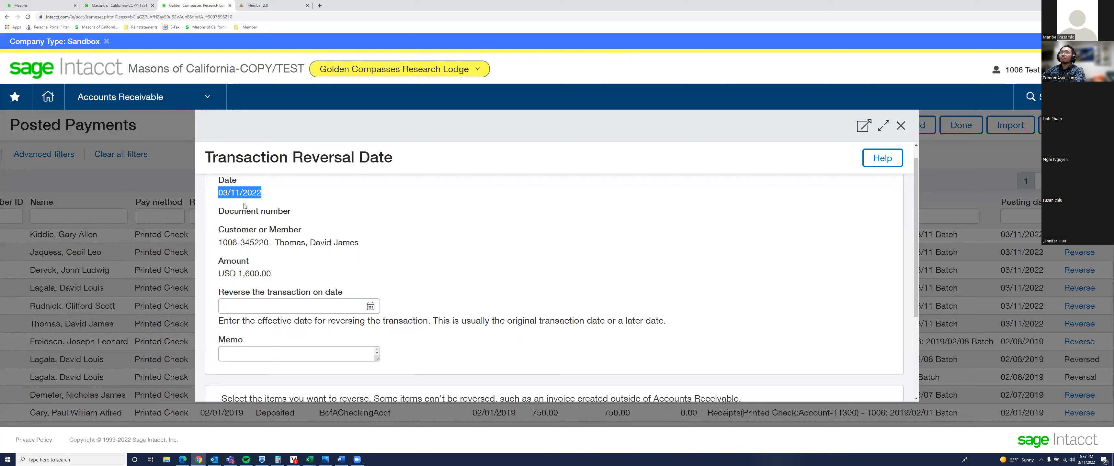
pyautogui.click(253, 306)
pyautogui.hotkey('ctrl', 'v')
# Enter the memo "Incorrect member" for the reversal and submit it without selecting the invoice for reversal
pyautogui.click(289, 350)
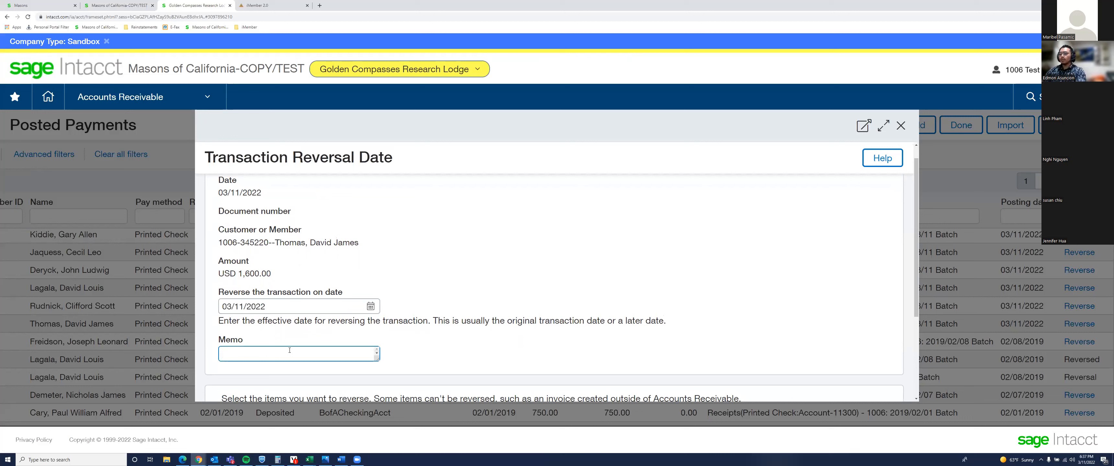
pyautogui.write('Incorre')
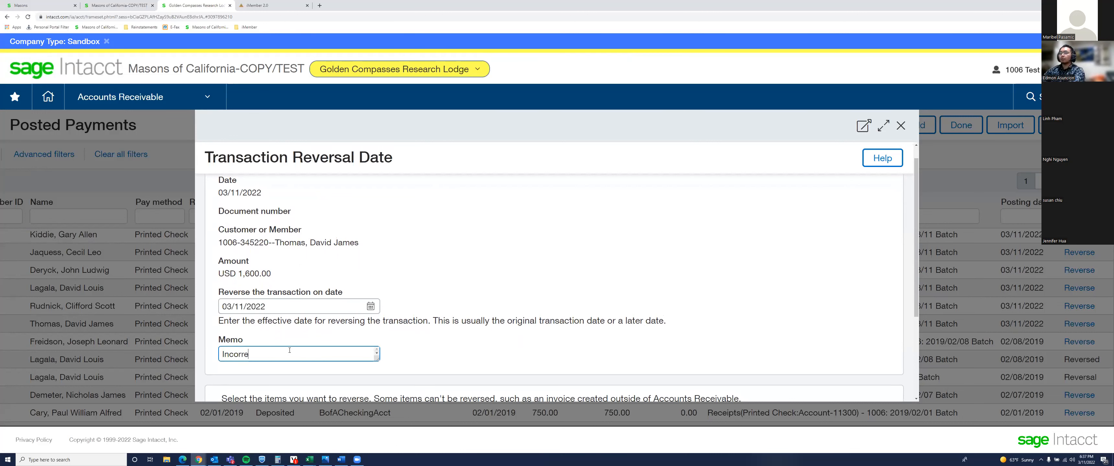
pyautogui.write('ct member')
pyautogui.moveTo(914, 178); pyautogui.dragTo(924, 257)
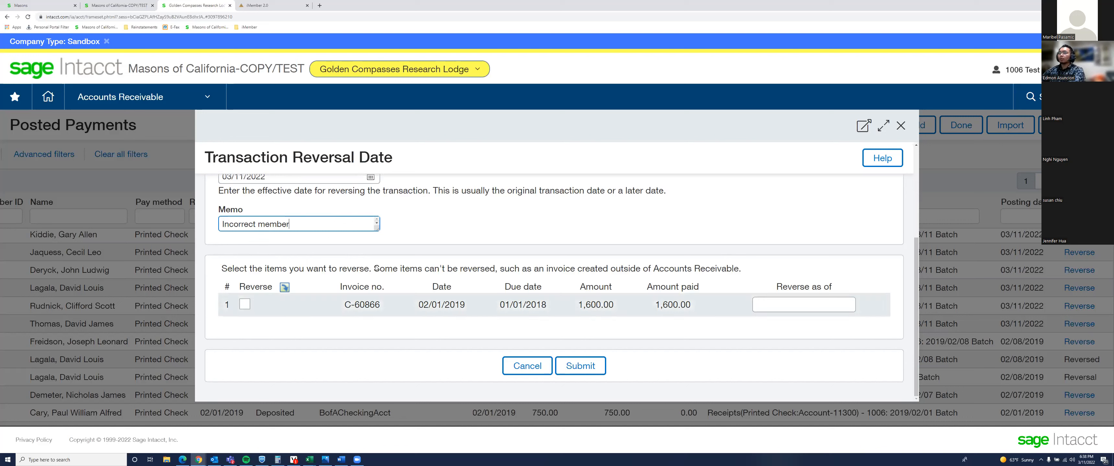
pyautogui.click(590, 367)
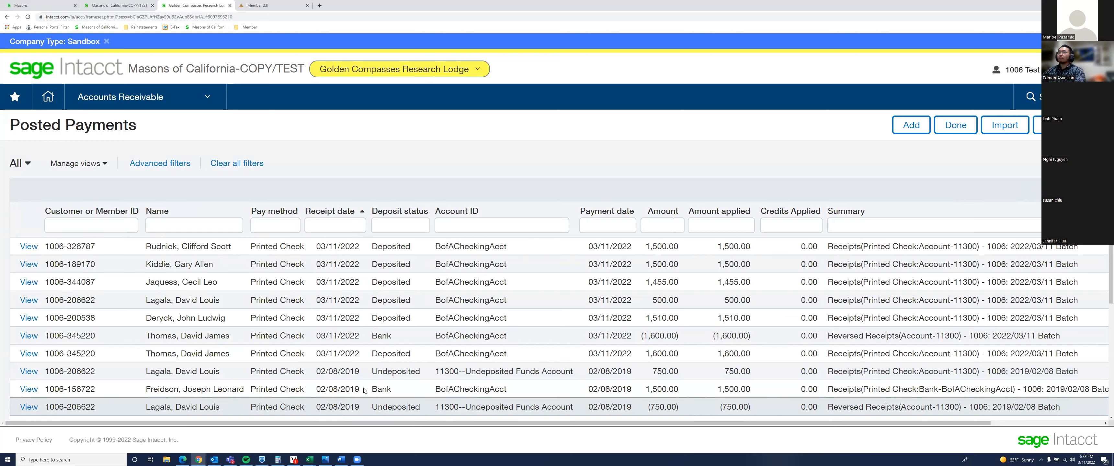
# Open the receipts register report in Accounts Receivable
pyautogui.click(167, 106)
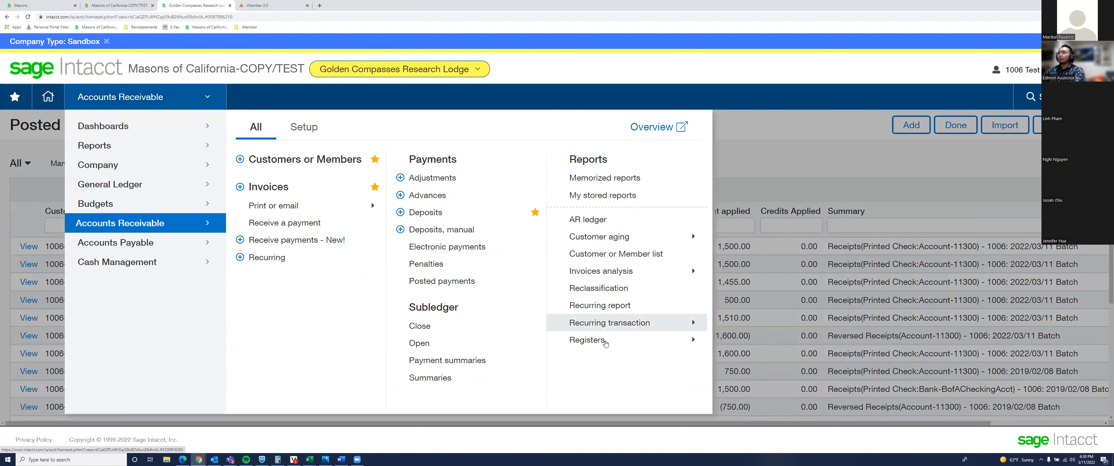
pyautogui.click(605, 342)
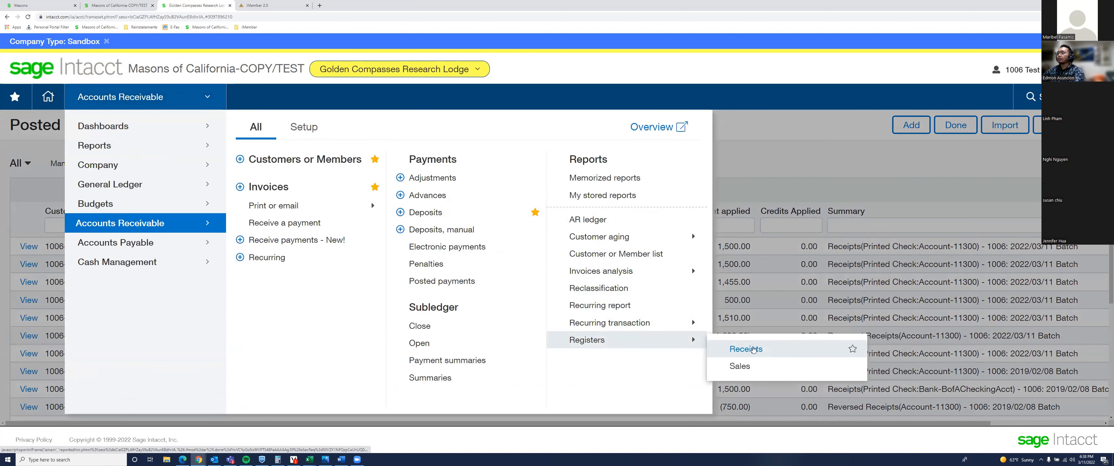
pyautogui.click(753, 350)
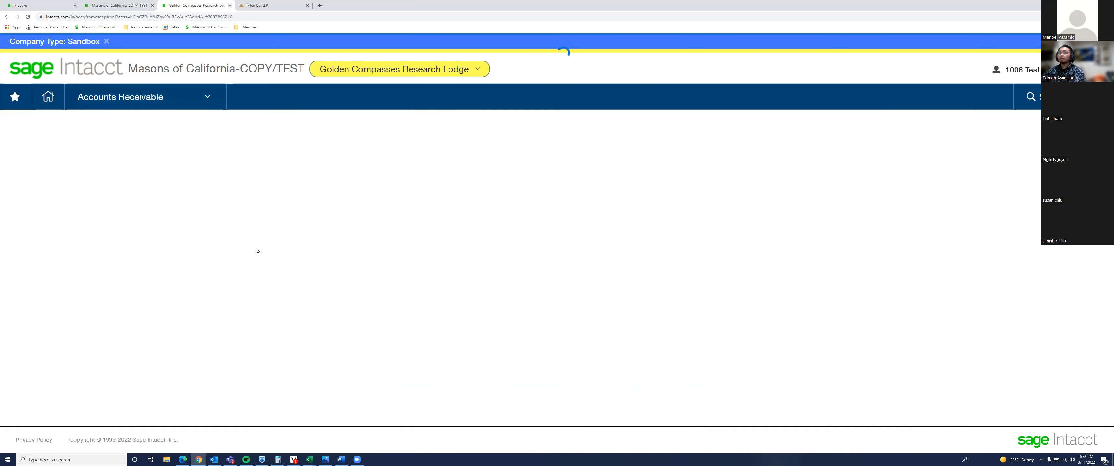
# Filter the register by bank BofACheckingAcct--Bank of America and location 1006--Golden Compasses Research Lodge, and view the report
pyautogui.click(206, 255)
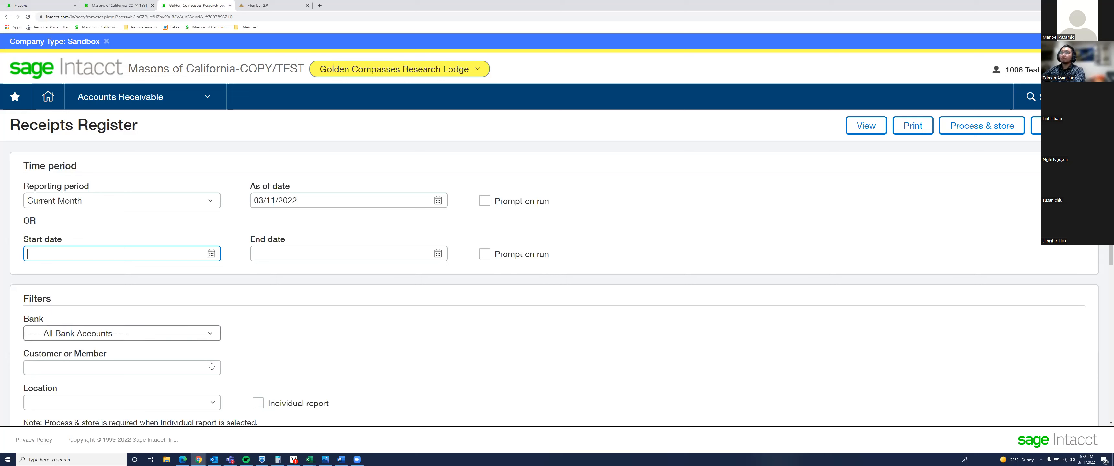
pyautogui.click(192, 334)
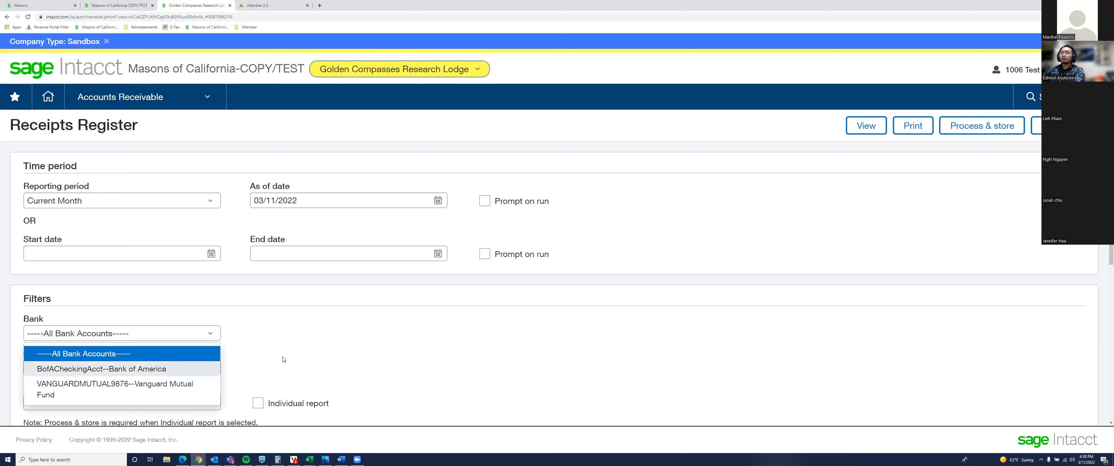
pyautogui.click(185, 370)
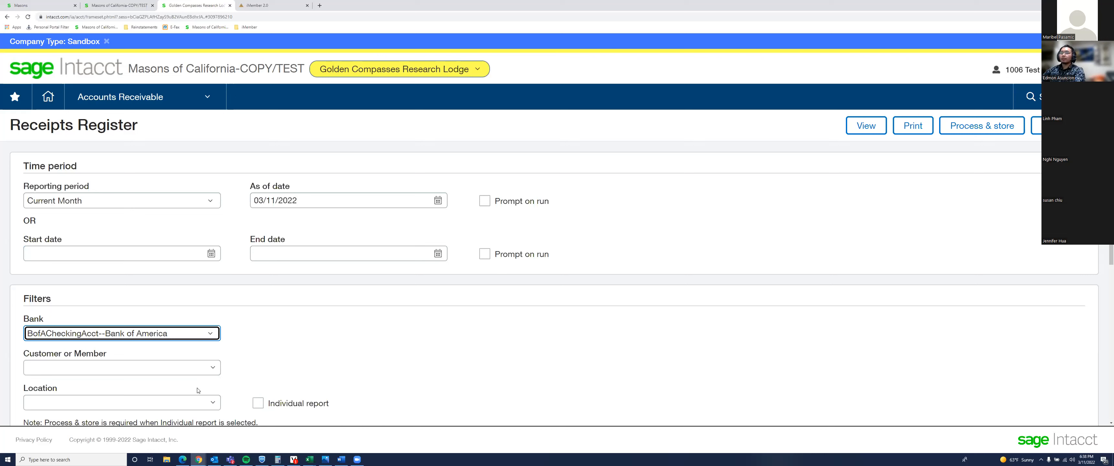
pyautogui.click(212, 401)
pyautogui.click(203, 367)
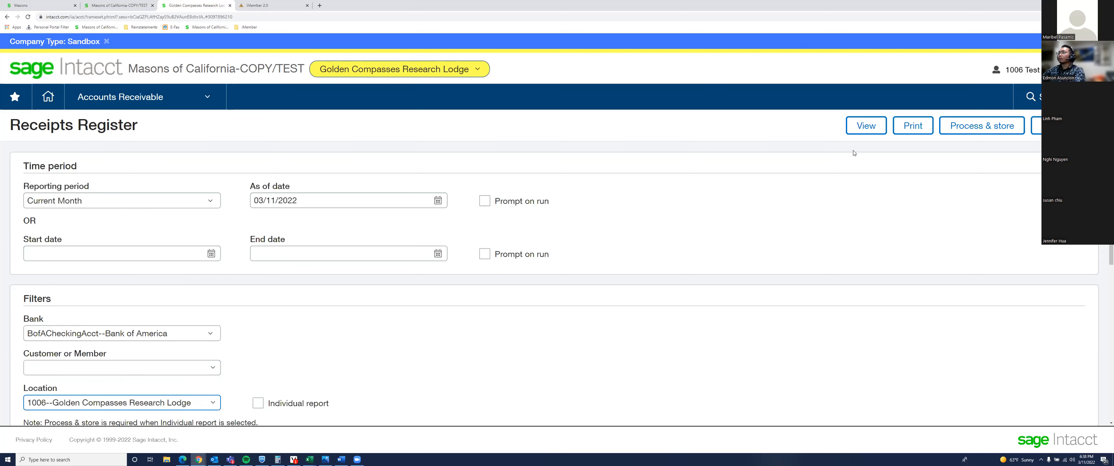
pyautogui.click(864, 131)
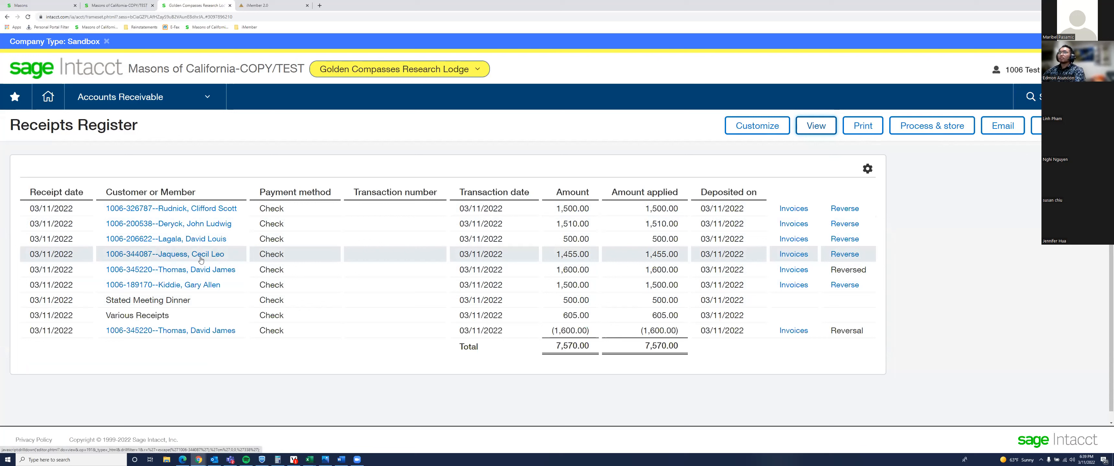
# Start reversing the 1,455.00 receipt from the receipts register and set its reversal date to 03/11/2022
pyautogui.click(843, 254)
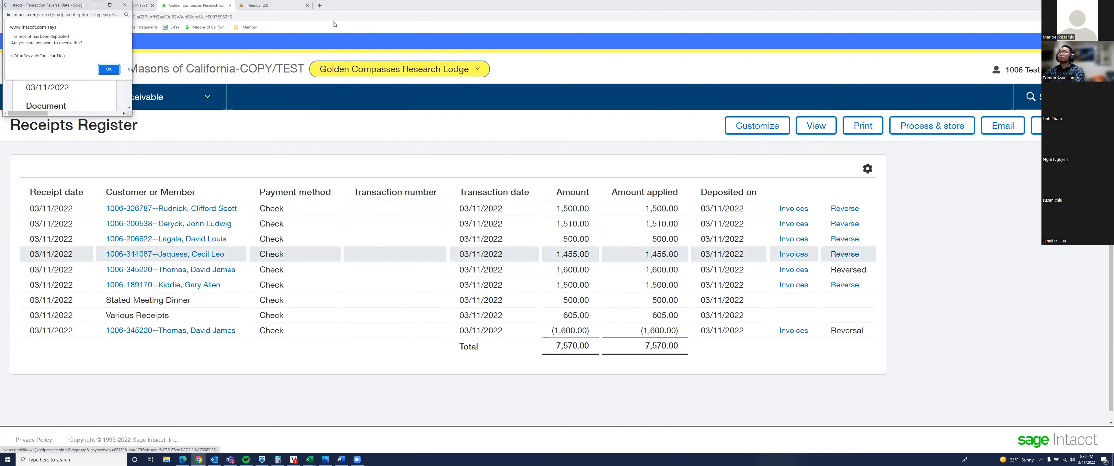
pyautogui.click(109, 4)
pyautogui.click(589, 66)
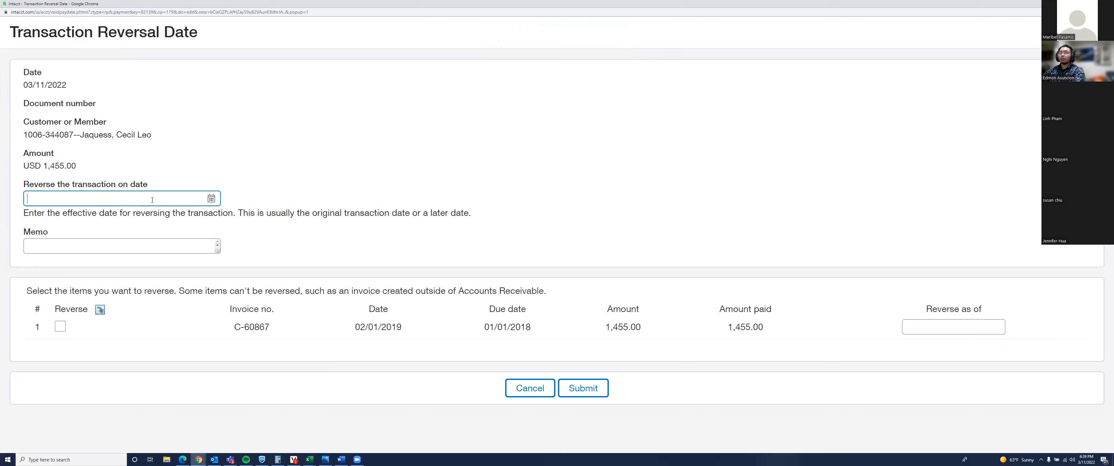
pyautogui.write('031122')
pyautogui.press('Tab')
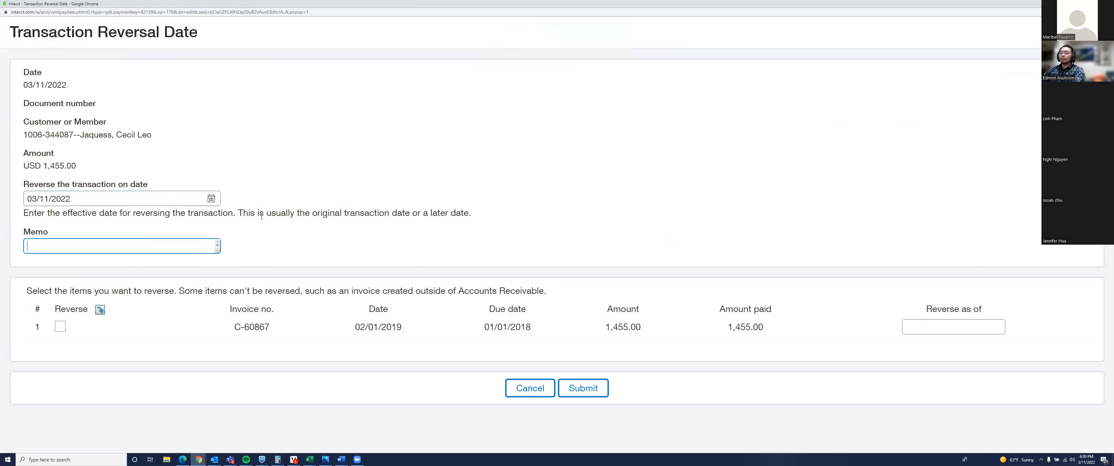
# Enter the memo "Incorrect Date" for the reversal and submit it without selecting the invoice
pyautogui.write('Incio')
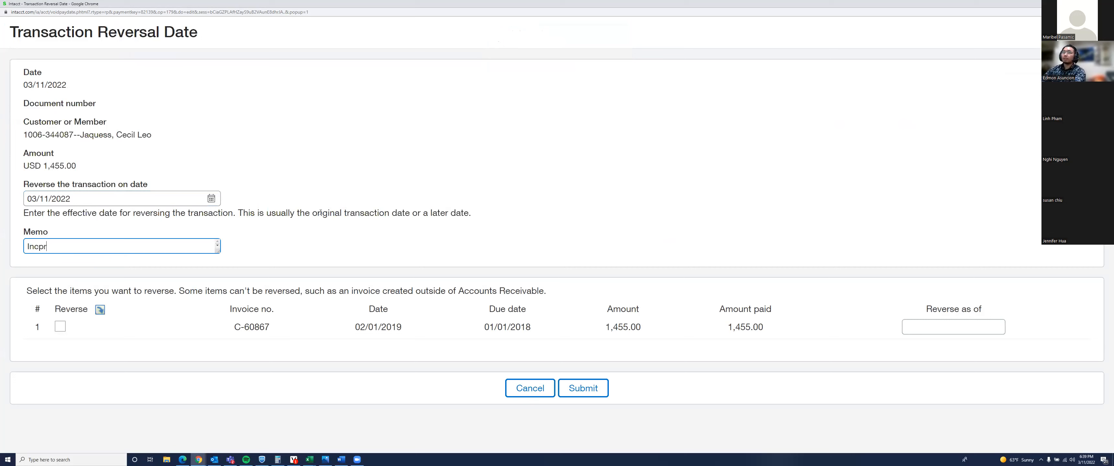
pyautogui.press('BackSpace')
pyautogui.press('BackSpace')
pyautogui.write('orrect Date')
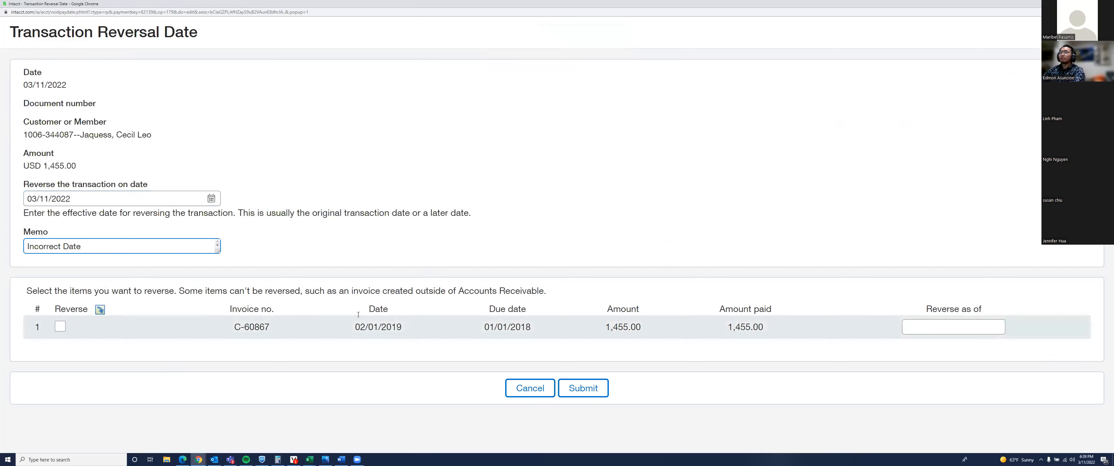
pyautogui.click(596, 391)
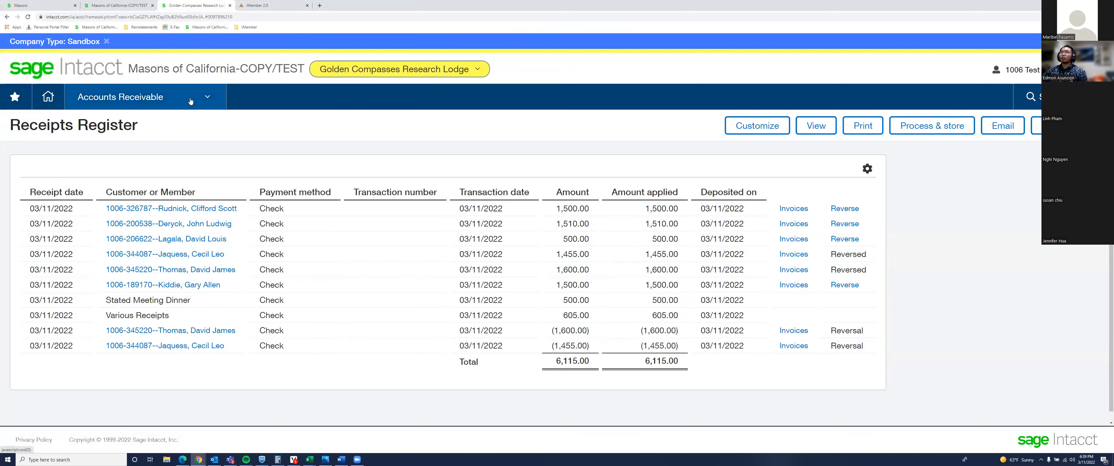
# Open the other receipts list in Cash Management and point out the deposited Various Receipts and Stated Meeting Dinner entries
pyautogui.click(169, 98)
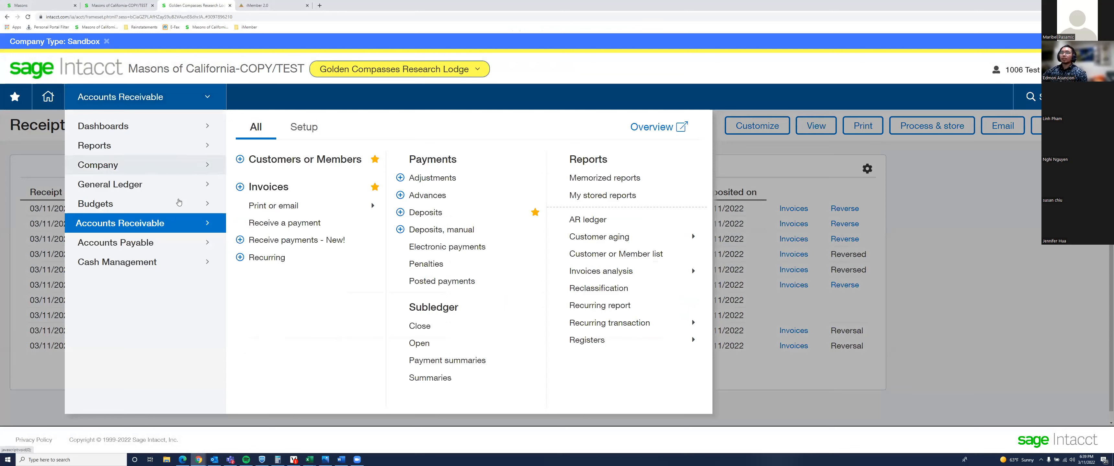
pyautogui.click(175, 266)
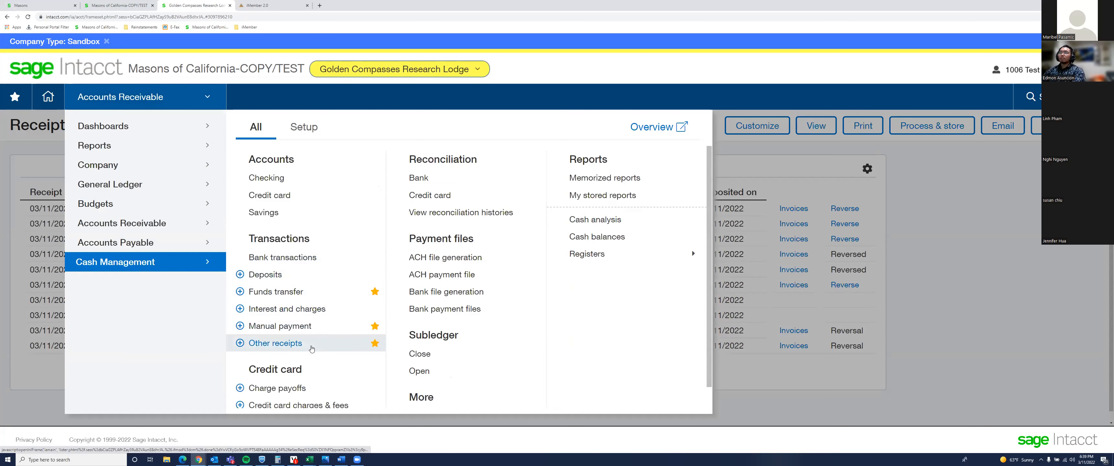
pyautogui.click(310, 346)
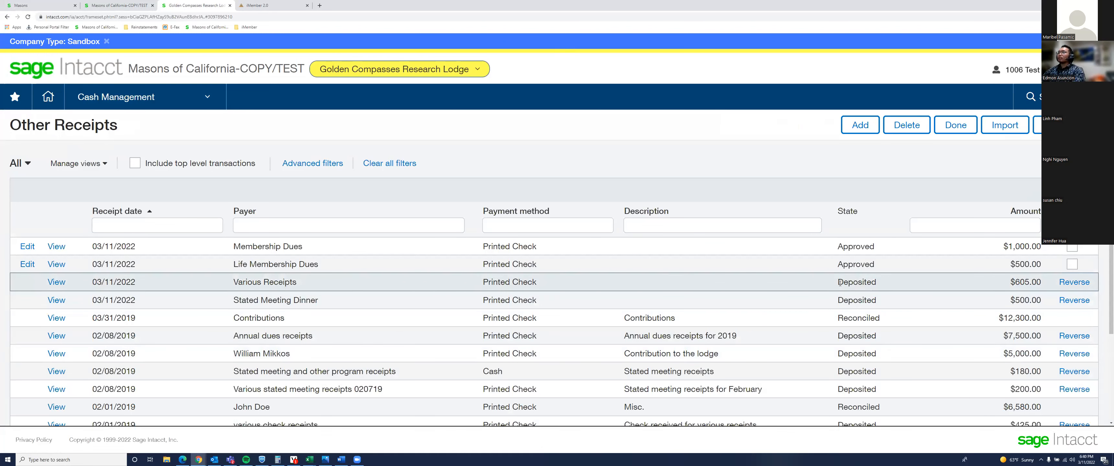
pyautogui.moveTo(233, 282); pyautogui.dragTo(867, 304)
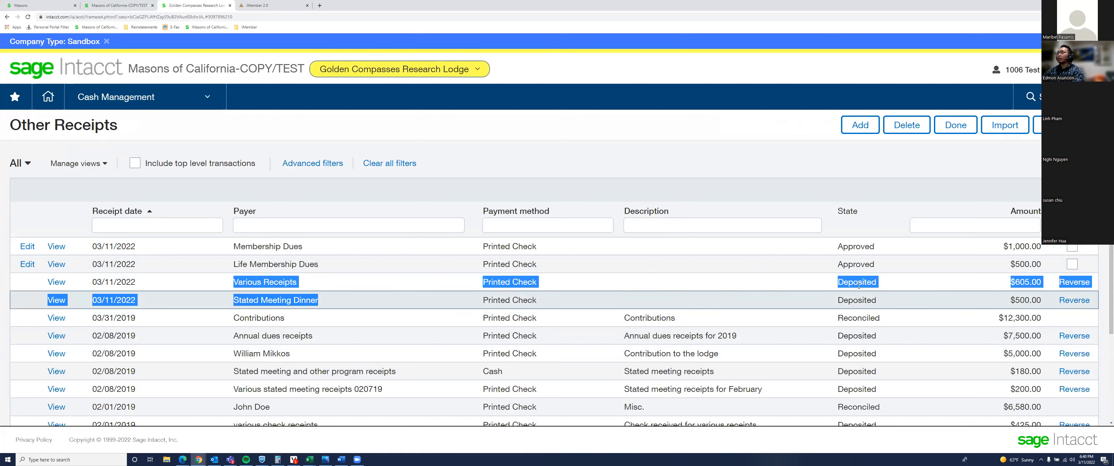
pyautogui.click(965, 292)
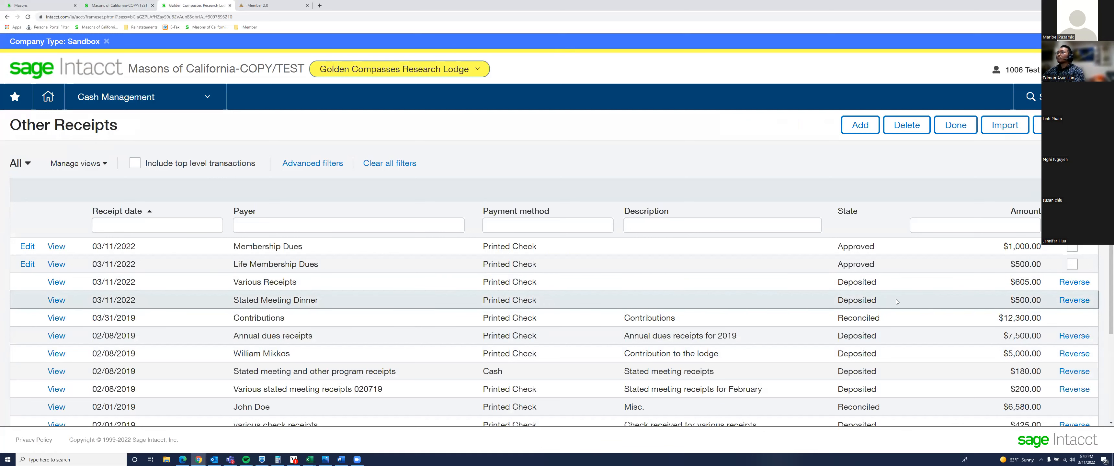
# Start reversing the deposited Stated Meeting Dinner receipt and set the reversal date to 03/11/2022
pyautogui.click(1073, 301)
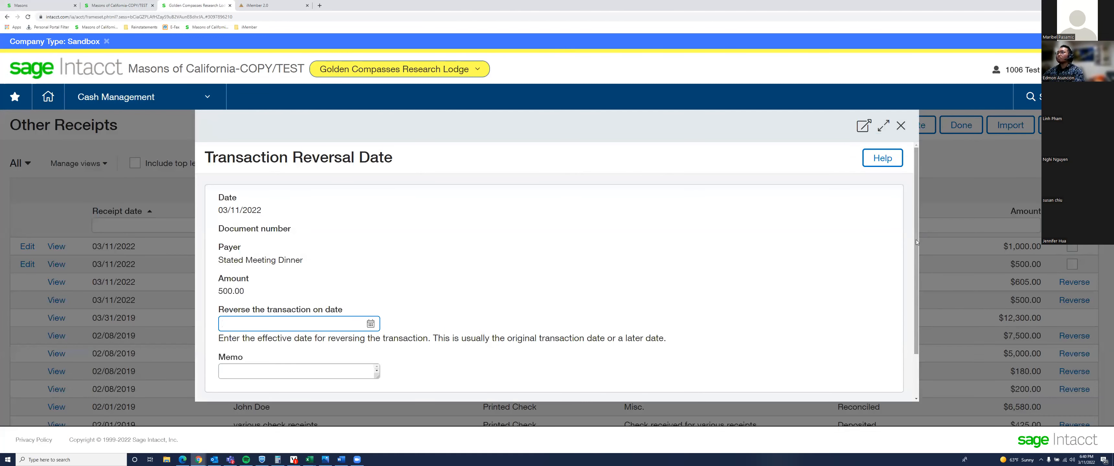
pyautogui.scroll(-2, 389, 267)
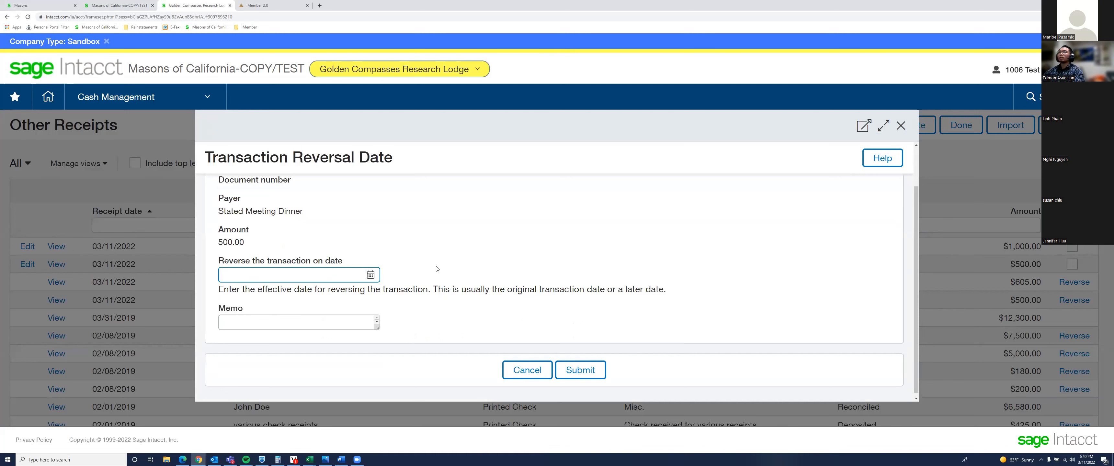
pyautogui.scroll(2, 435, 269)
pyautogui.write('03/11/202')
pyautogui.press('Tab')
# Enter the memo "Incorrect Amount input" for the Stated Meeting Dinner reversal and submit it
pyautogui.write('Incorrect Amopu')
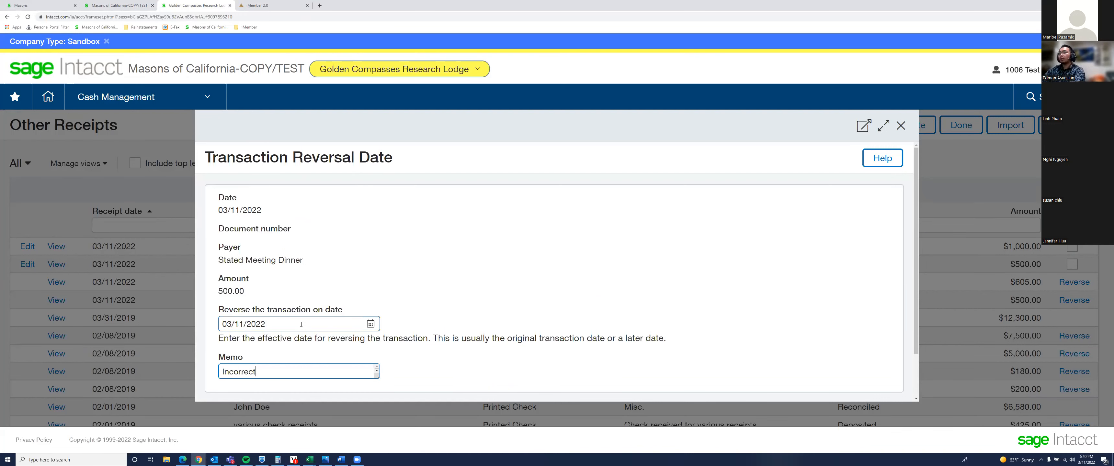
pyautogui.press('BackSpace')
pyautogui.press('BackSpace')
pyautogui.press('BackSpace')
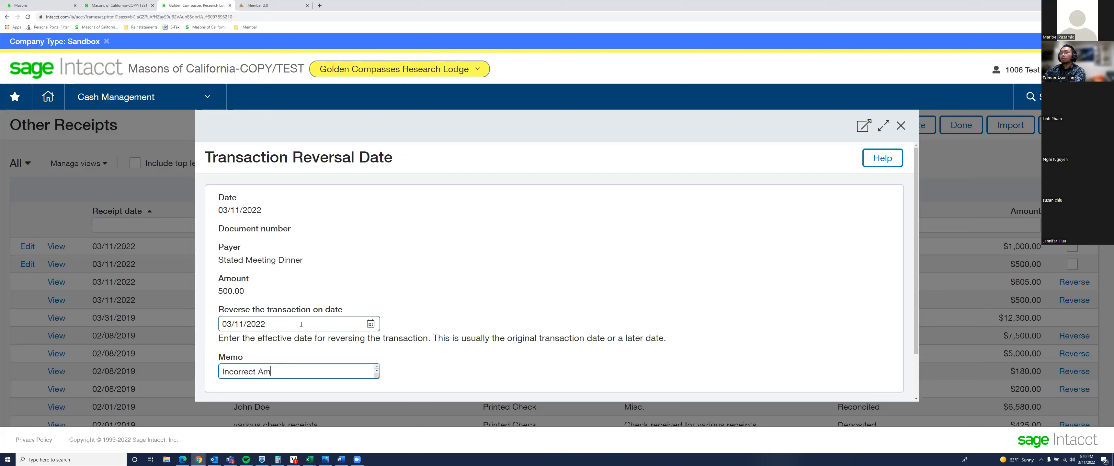
pyautogui.write('ount input')
pyautogui.scroll(-2, 301, 324)
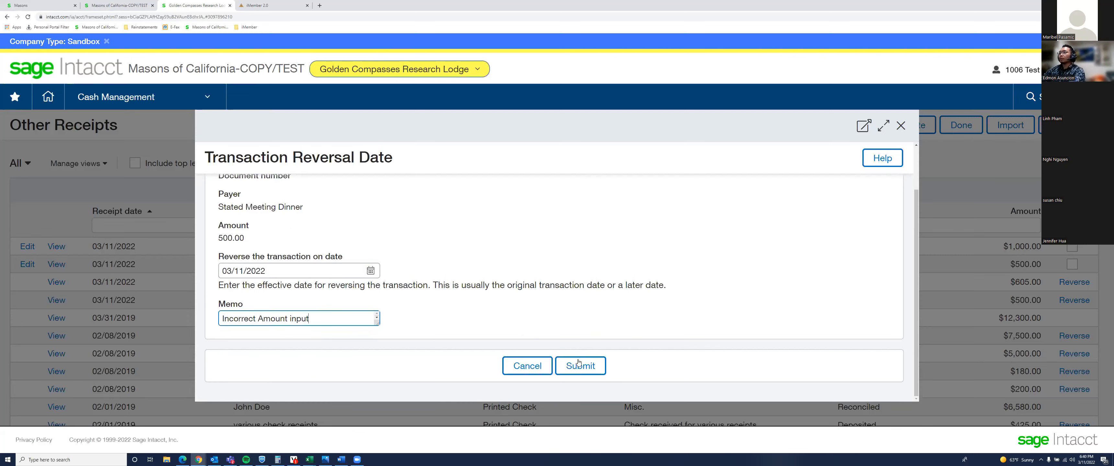
pyautogui.click(587, 367)
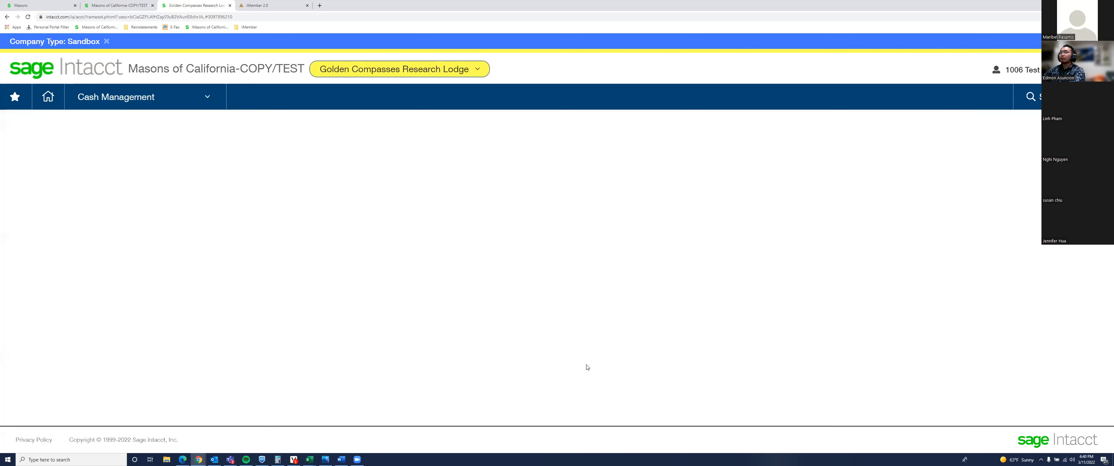
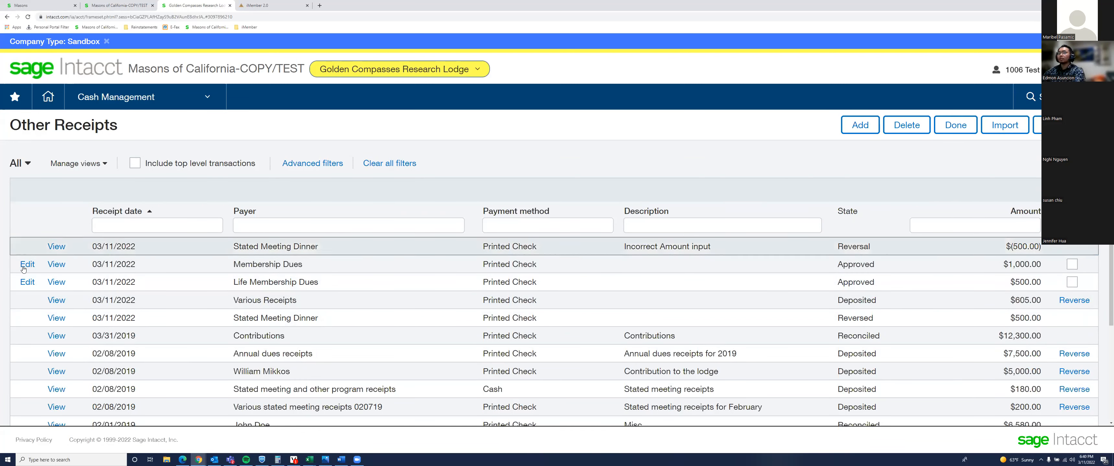
# Edit the approved Life Membership Dues receipt, set its entry amount to 400.00, save it and check the amount in the list
pyautogui.click(27, 282)
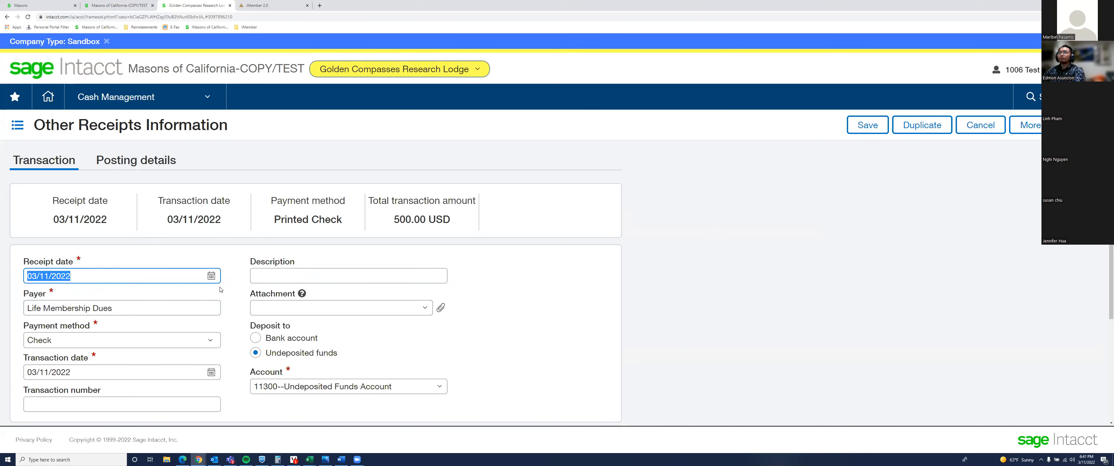
pyautogui.scroll(-3, 225, 283)
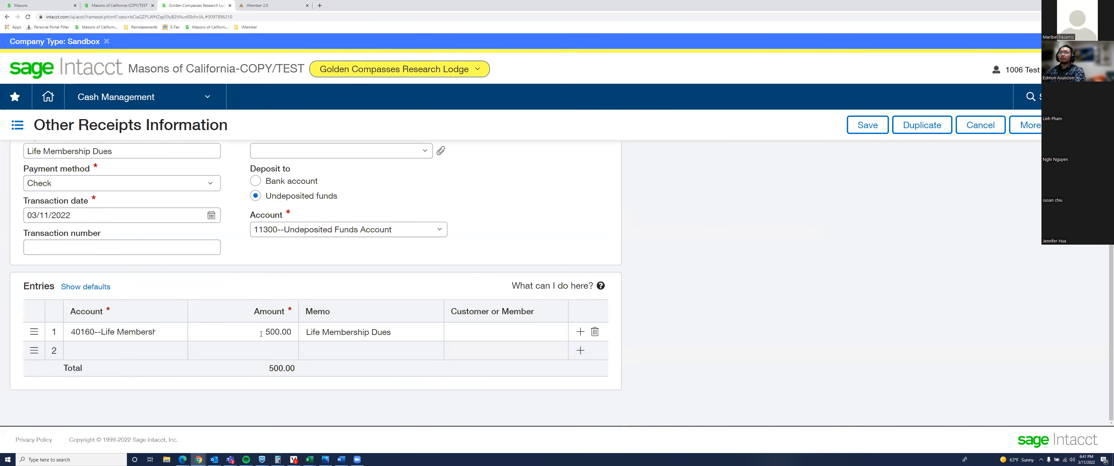
pyautogui.click(330, 332)
pyautogui.write('400')
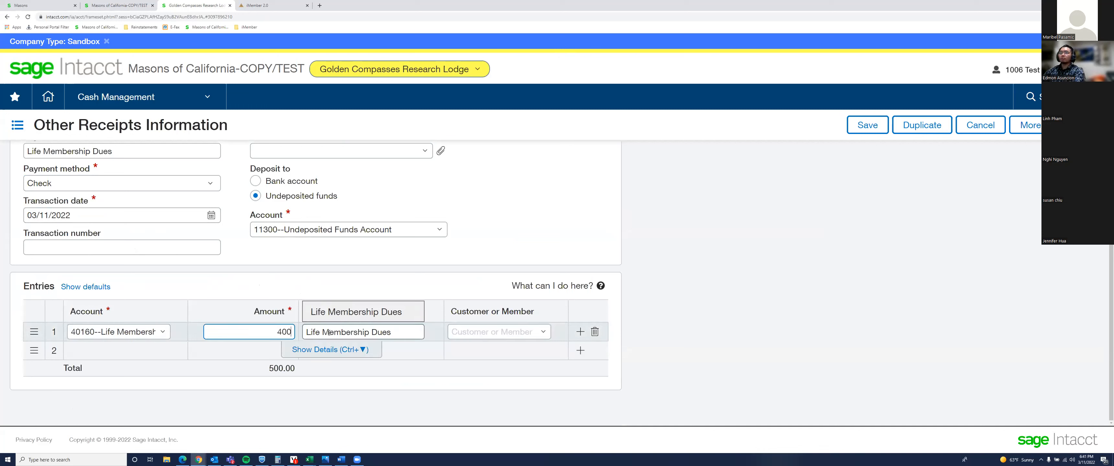
pyautogui.write('.00')
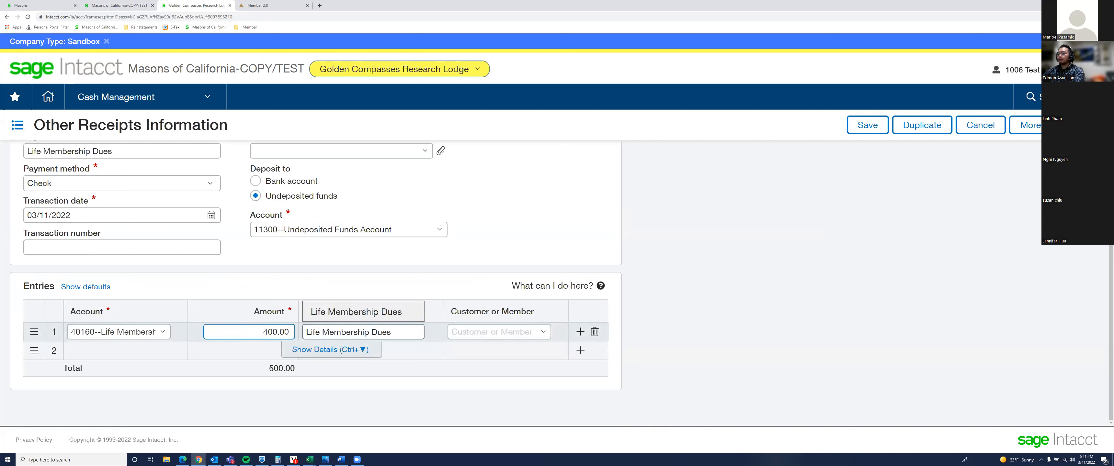
pyautogui.press('Tab')
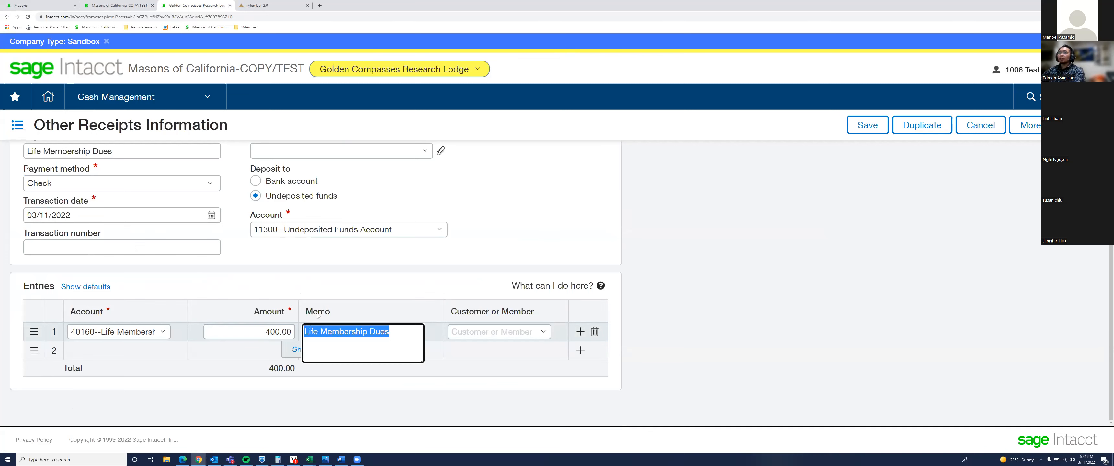
pyautogui.click(867, 125)
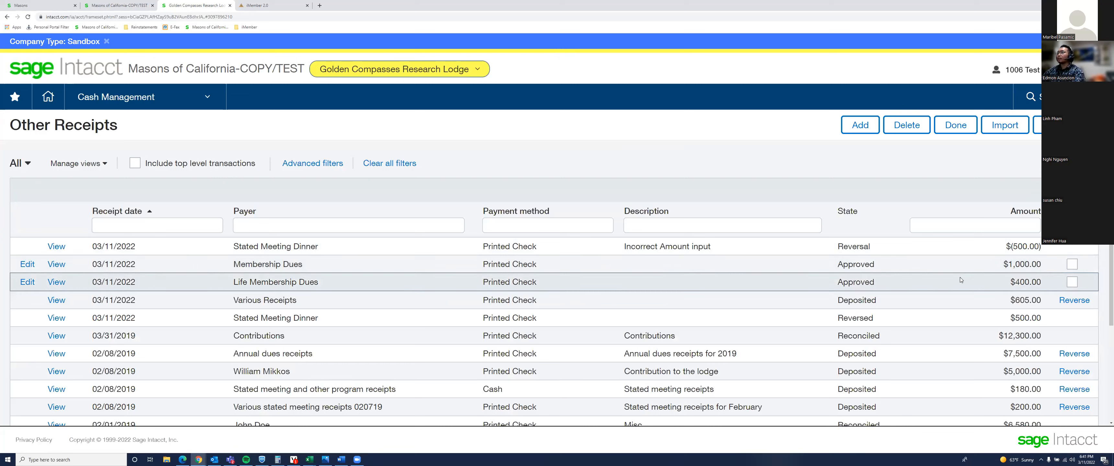
pyautogui.moveTo(1019, 282); pyautogui.dragTo(1045, 284)
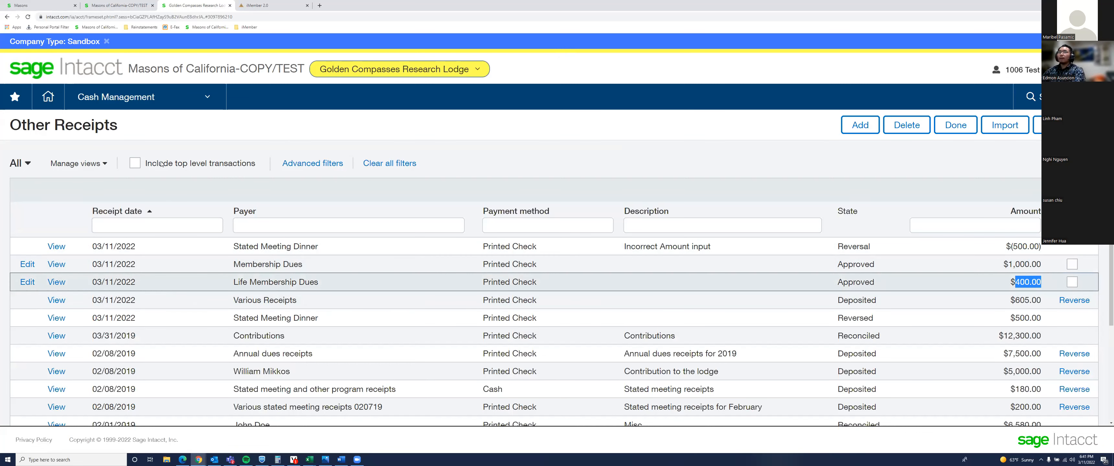
# Open the Print/Email Invoices page in Accounts Receivable and review its delivery options, time periods and filters
pyautogui.click(151, 103)
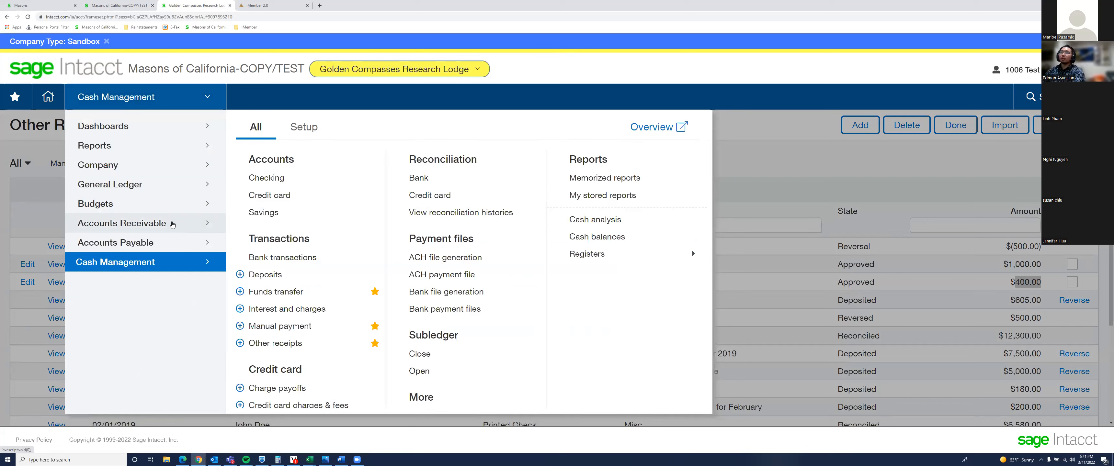
pyautogui.click(172, 224)
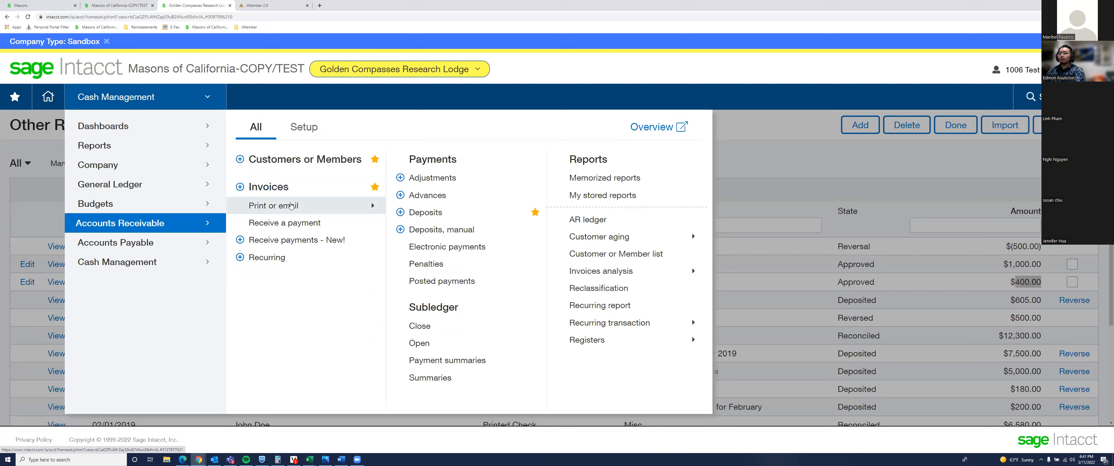
pyautogui.click(291, 206)
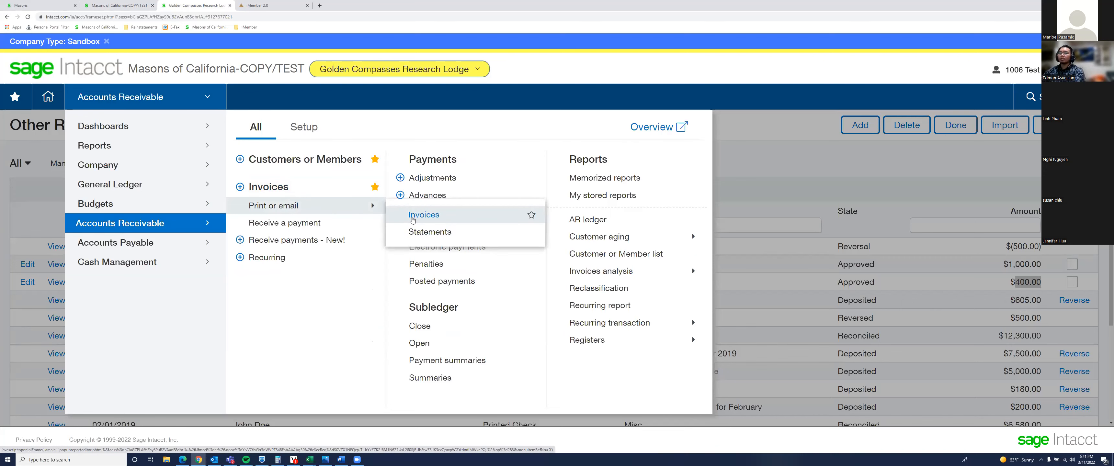
pyautogui.click(413, 217)
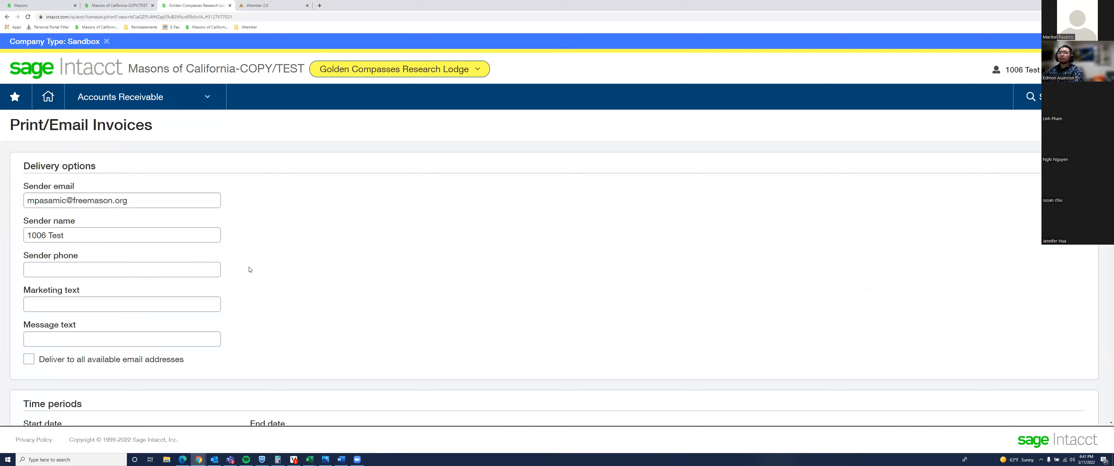
pyautogui.scroll(-5, 249, 270)
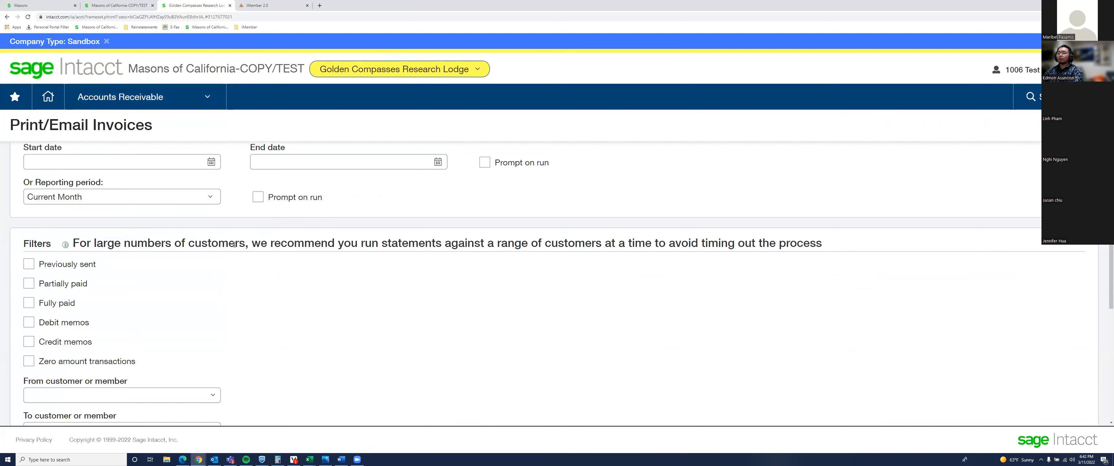
pyautogui.scroll(5, 759, 220)
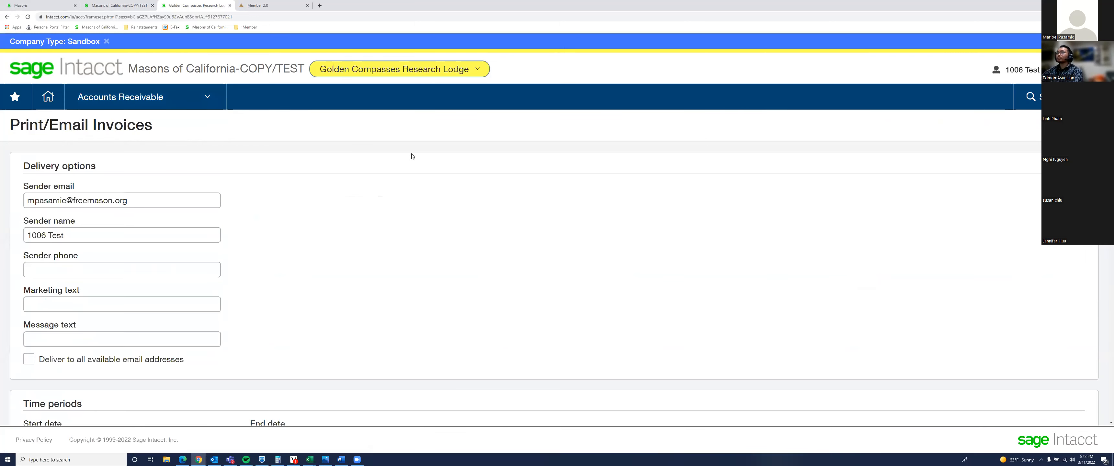
# Open the Accounts Receivable invoices list and check the invoice dates
pyautogui.click(122, 96)
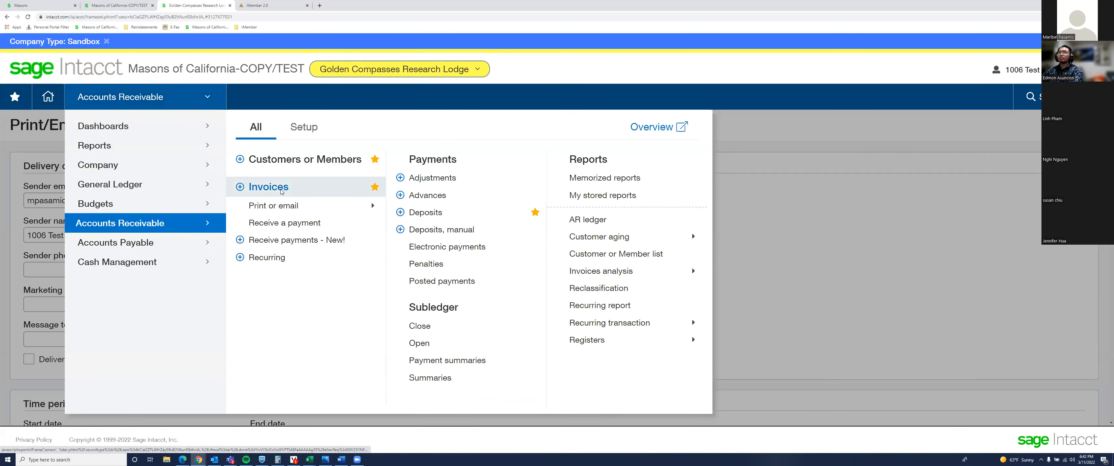
pyautogui.click(282, 192)
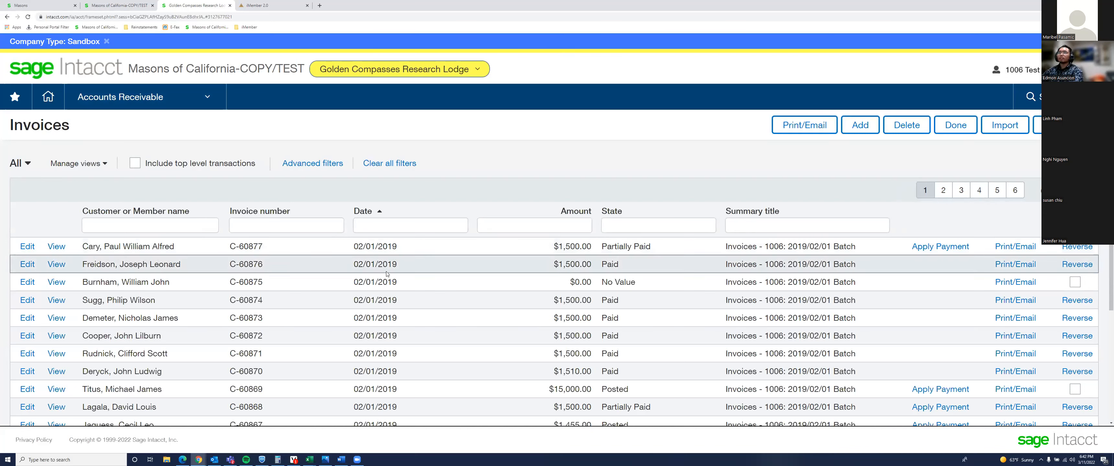
pyautogui.moveTo(354, 264); pyautogui.dragTo(397, 264)
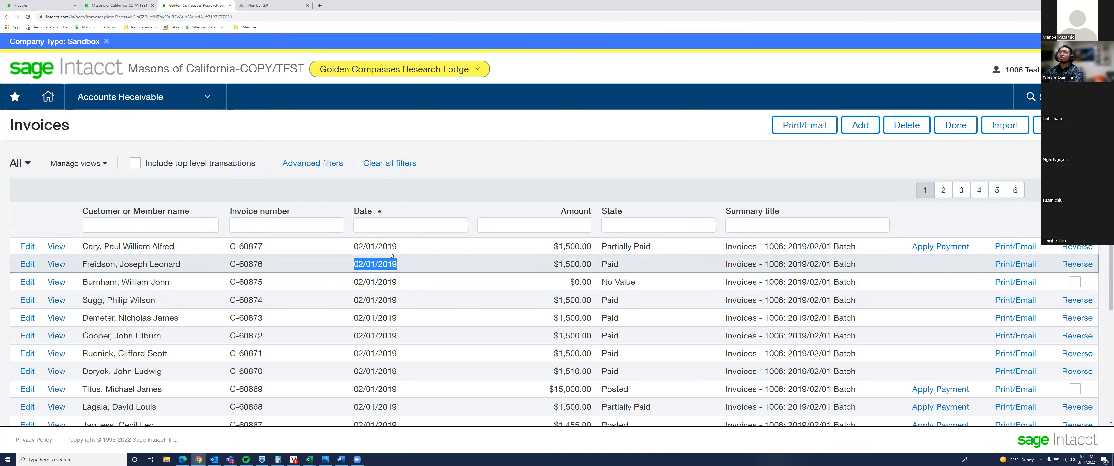
# Open the Print/Email Invoices page in Accounts Receivable
pyautogui.click(130, 97)
pyautogui.moveTo(294, 205)
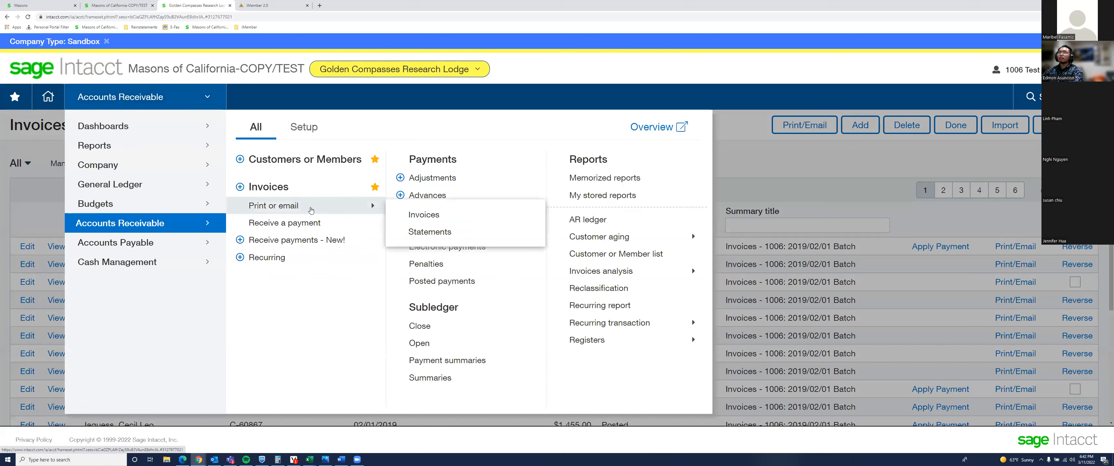
pyautogui.click(438, 220)
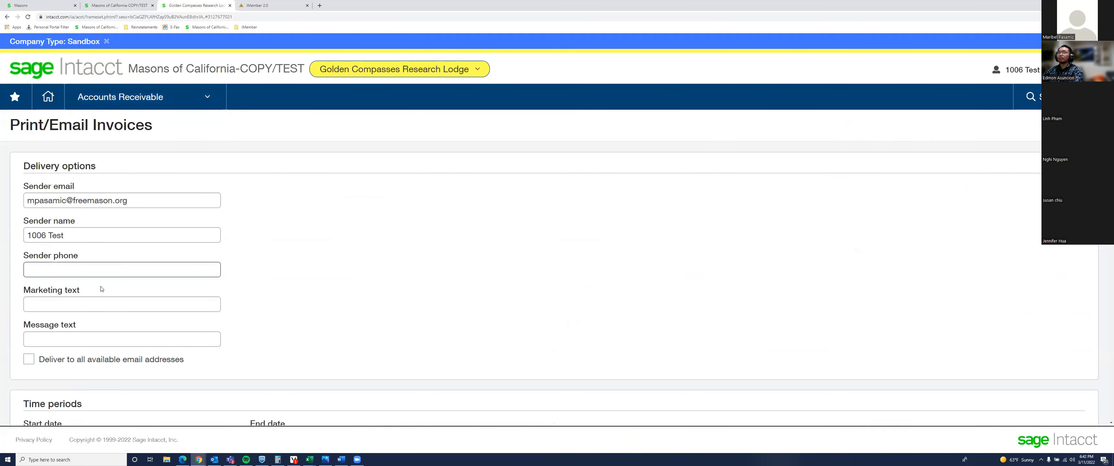
# Set both the start date and end date to 02/01/2019 and generate the list of invoices to print or email
pyautogui.scroll(-5, 104, 277)
pyautogui.click(130, 163)
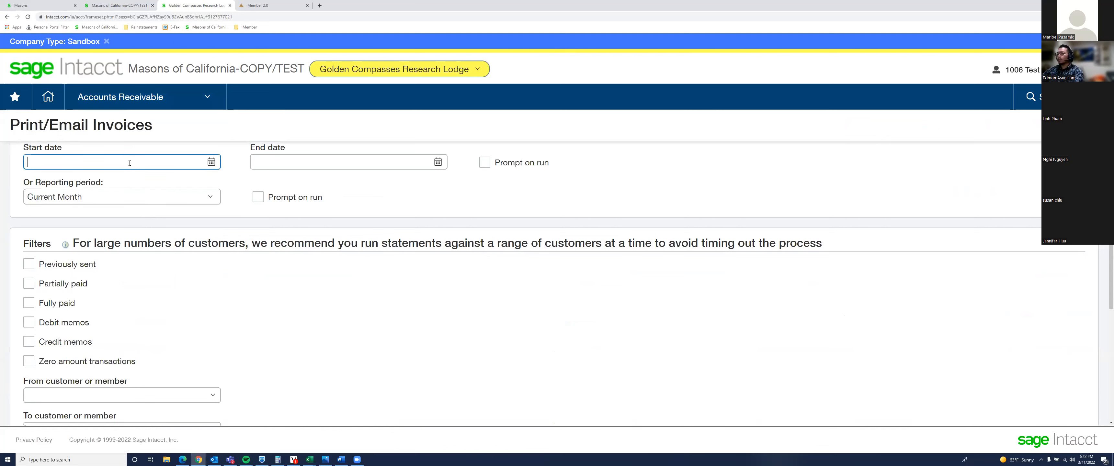
pyautogui.write('02/01/2019')
pyautogui.press('Tab')
pyautogui.write('02/01/2019')
pyautogui.press('Tab')
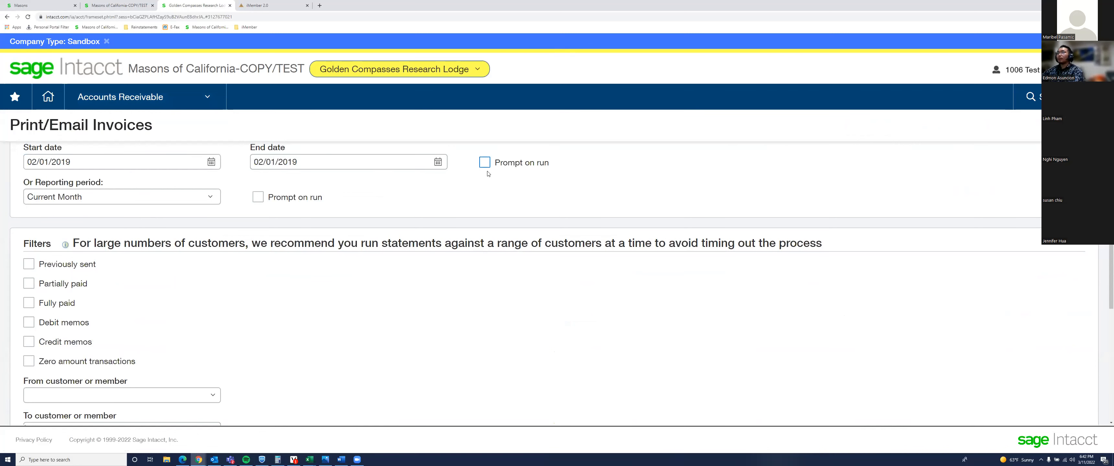
pyautogui.click(1058, 125)
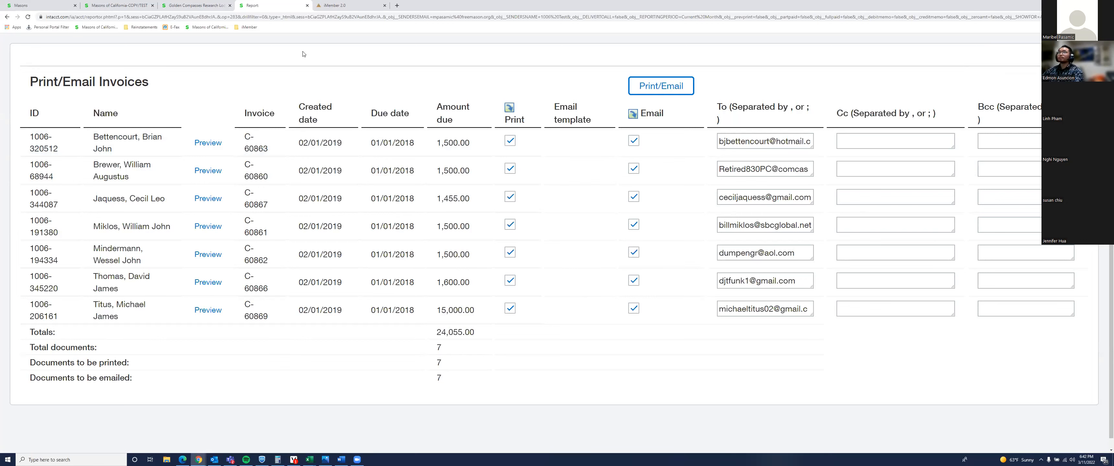
# Return to the Accounts Receivable invoices list and sort it by date in one direction and back, newest first
pyautogui.click(209, 8)
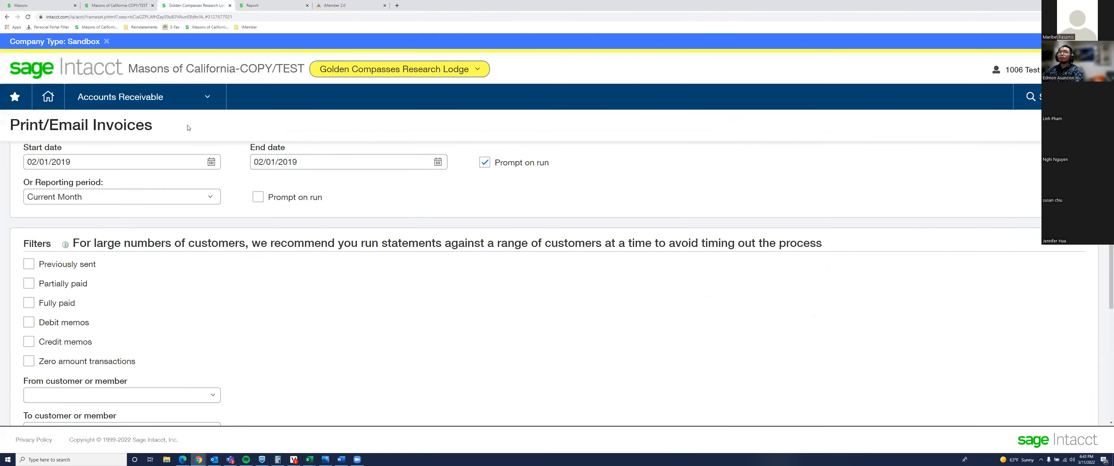
pyautogui.click(157, 107)
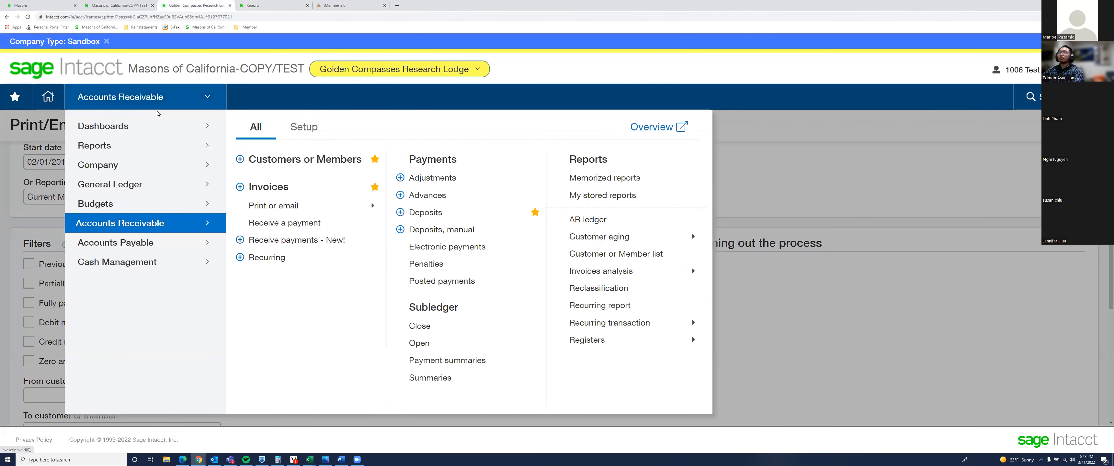
pyautogui.click(325, 188)
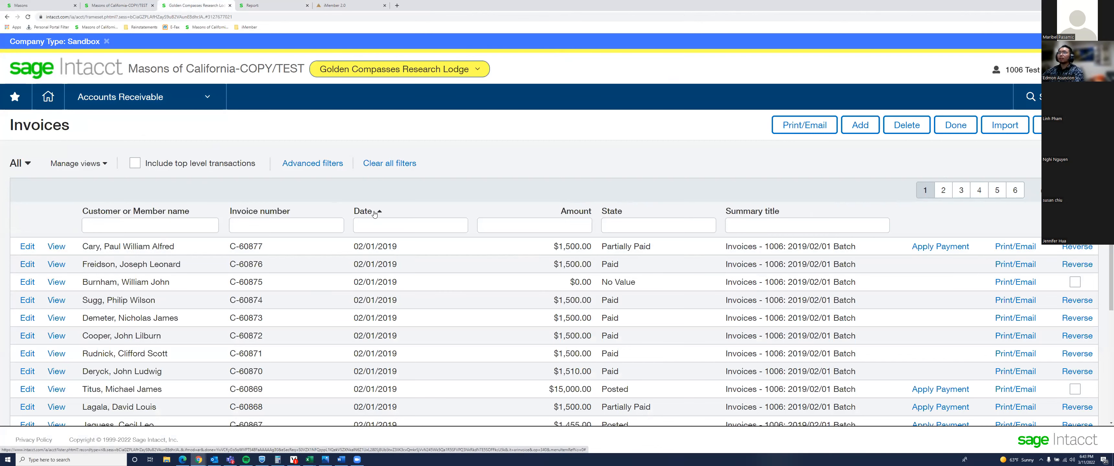
pyautogui.click(364, 211)
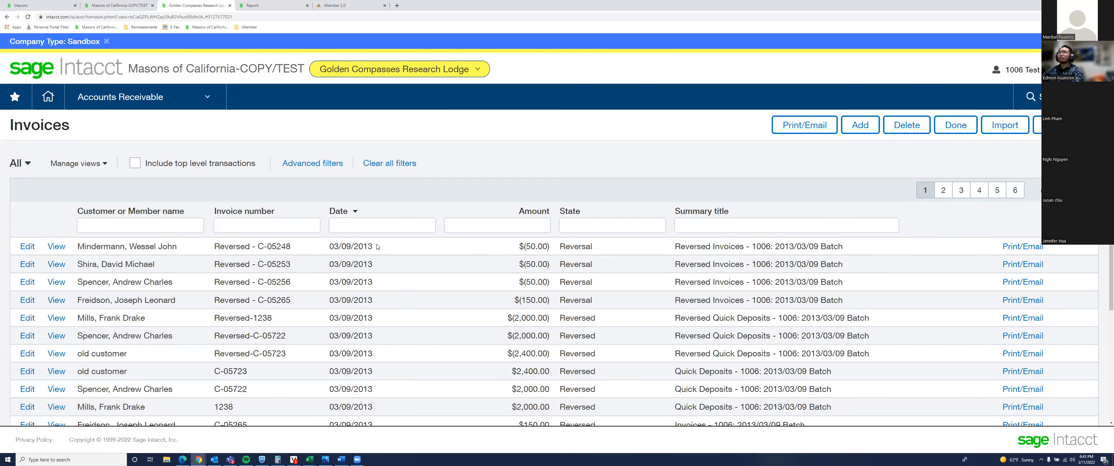
pyautogui.click(343, 211)
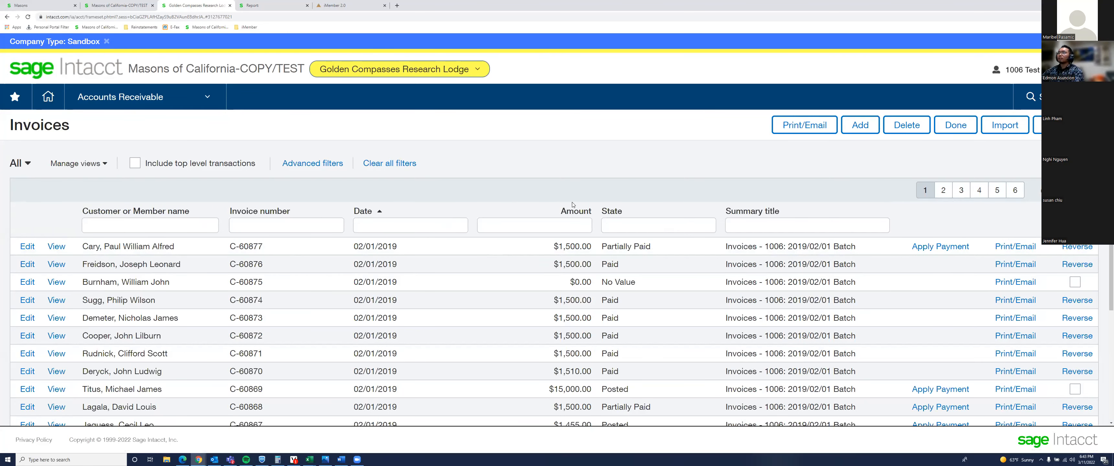
# Sort the invoices by amount with the largest first and filter the list to the state "posted"
pyautogui.click(577, 212)
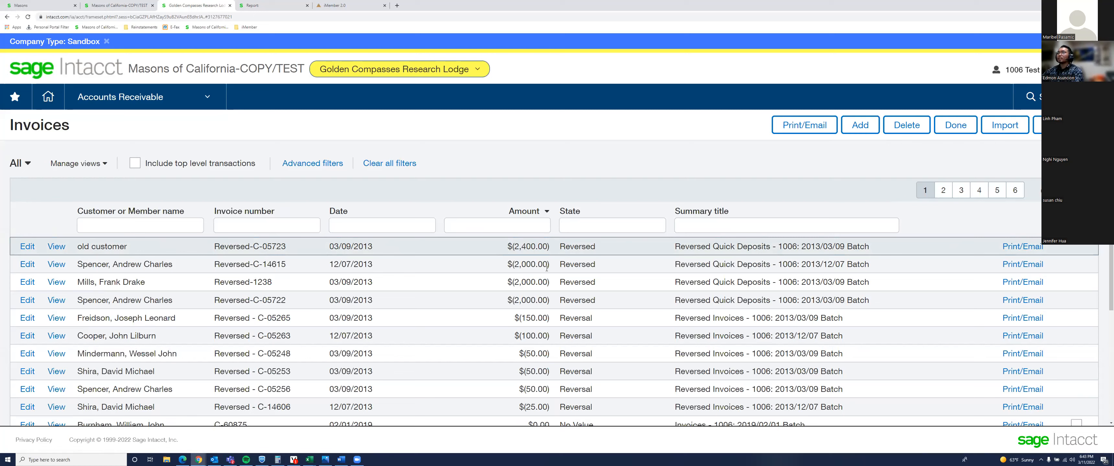
pyautogui.click(532, 212)
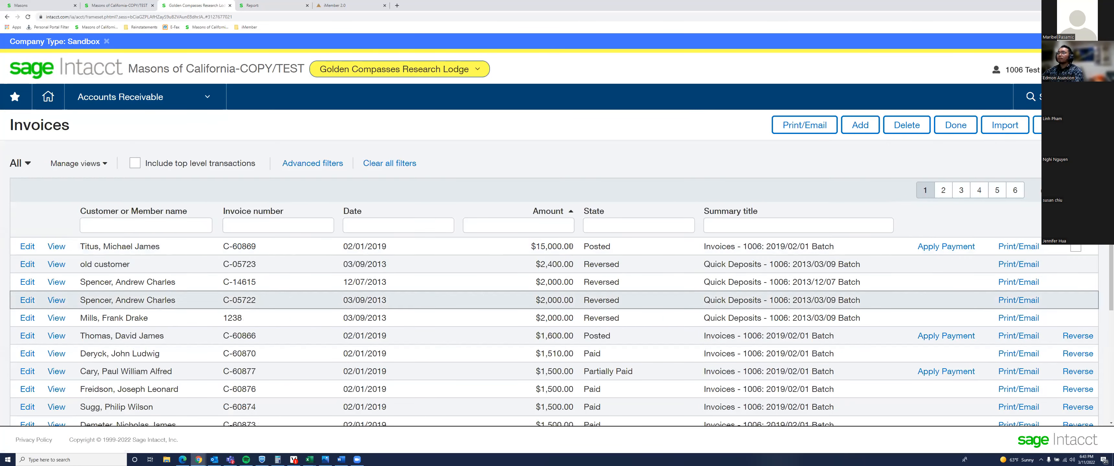
pyautogui.click(605, 226)
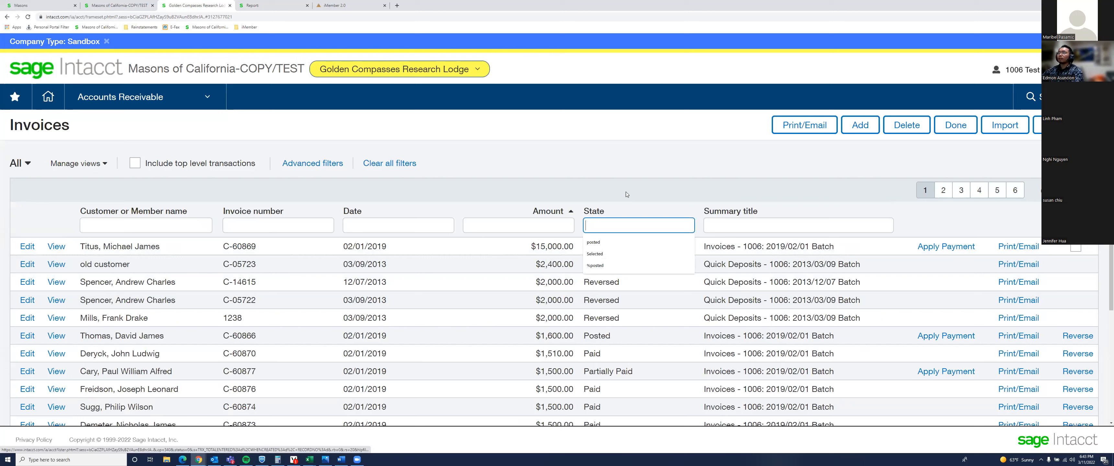
pyautogui.click(626, 211)
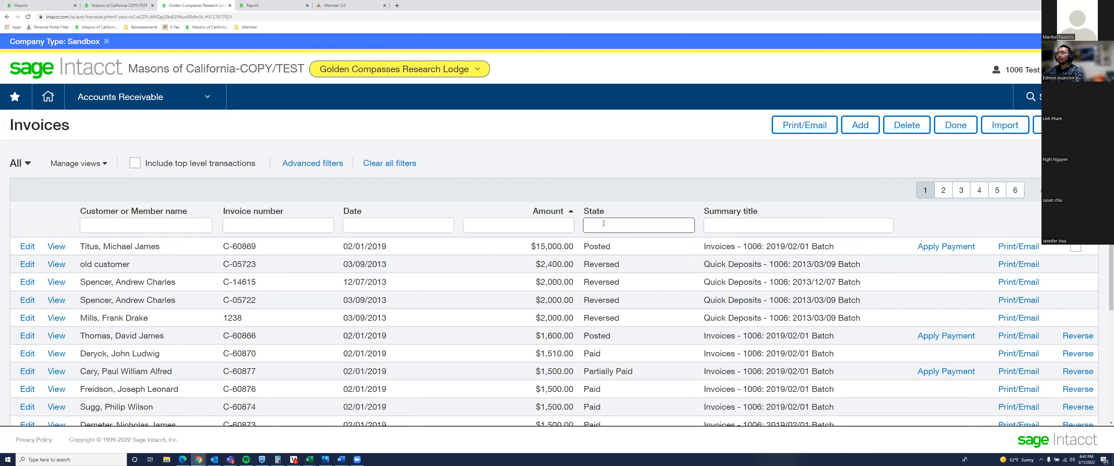
pyautogui.click(589, 222)
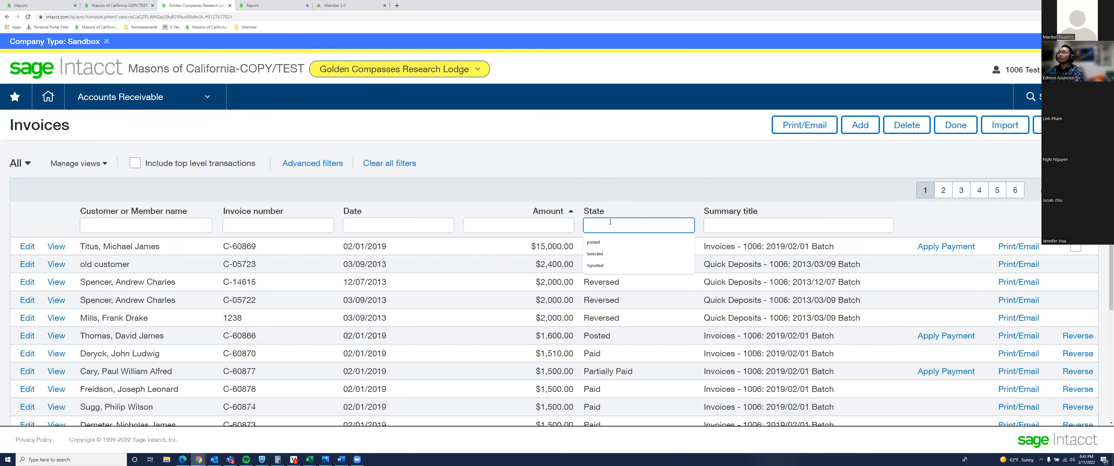
pyautogui.write('posted')
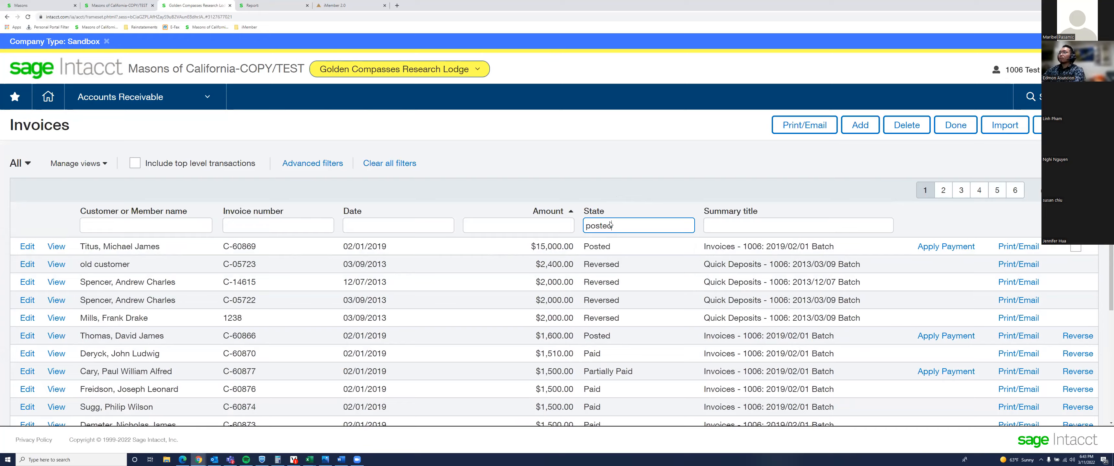
pyautogui.press('Return')
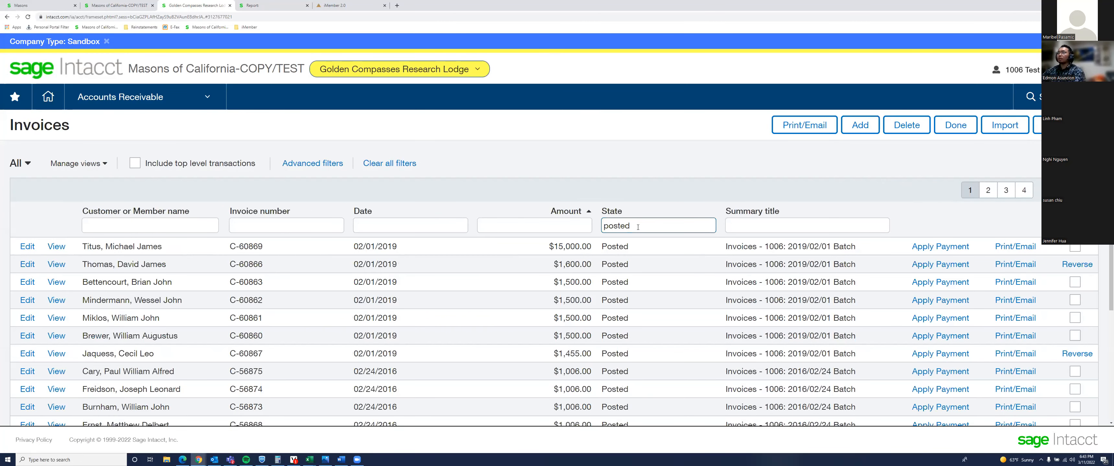
# Change the invoices' state filter to "partially paid"
pyautogui.moveTo(638, 227); pyautogui.dragTo(604, 227)
pyautogui.write('partially paid')
pyautogui.press('Return')
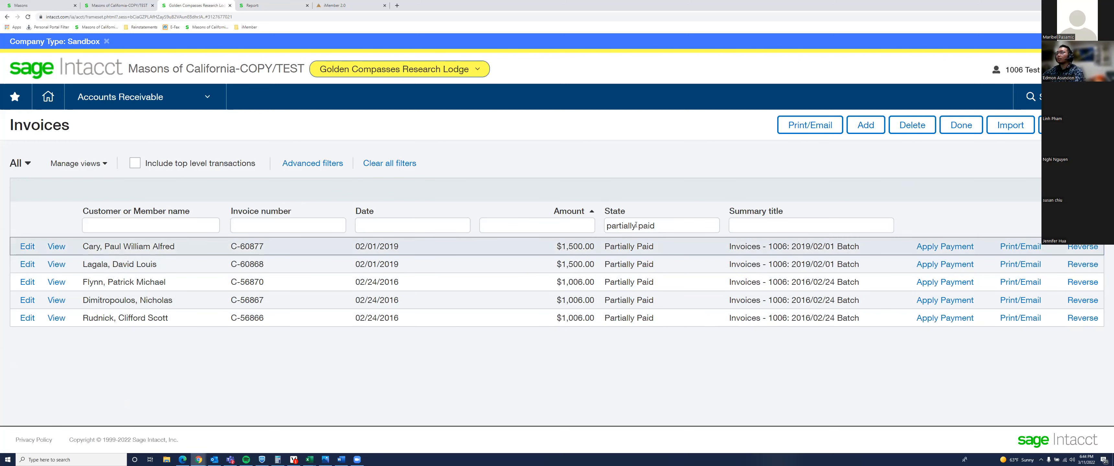
# Clear the state filter and search the invoices for a member's last name preceded by the % wildcard
pyautogui.click(667, 226)
pyautogui.hotkey('ctrl', 'a')
pyautogui.press('BackSpace')
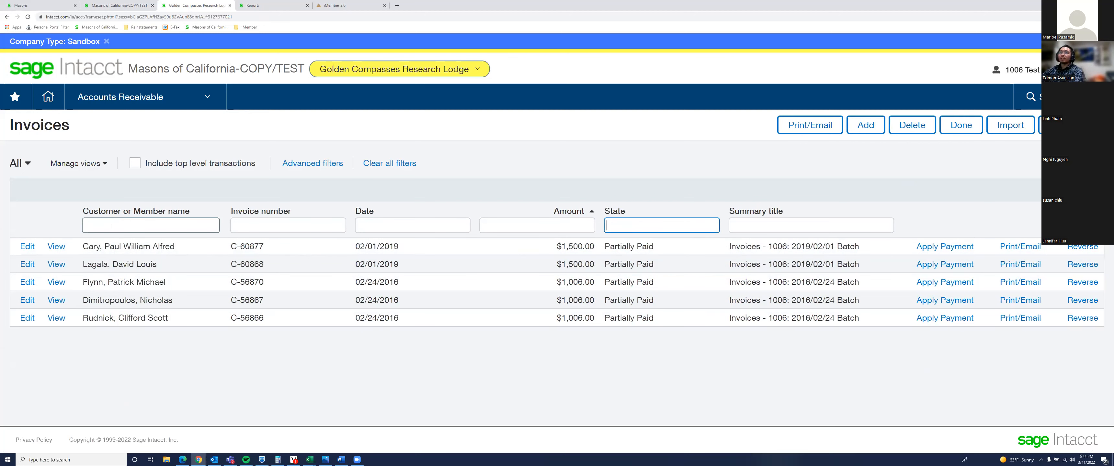
pyautogui.click(87, 224)
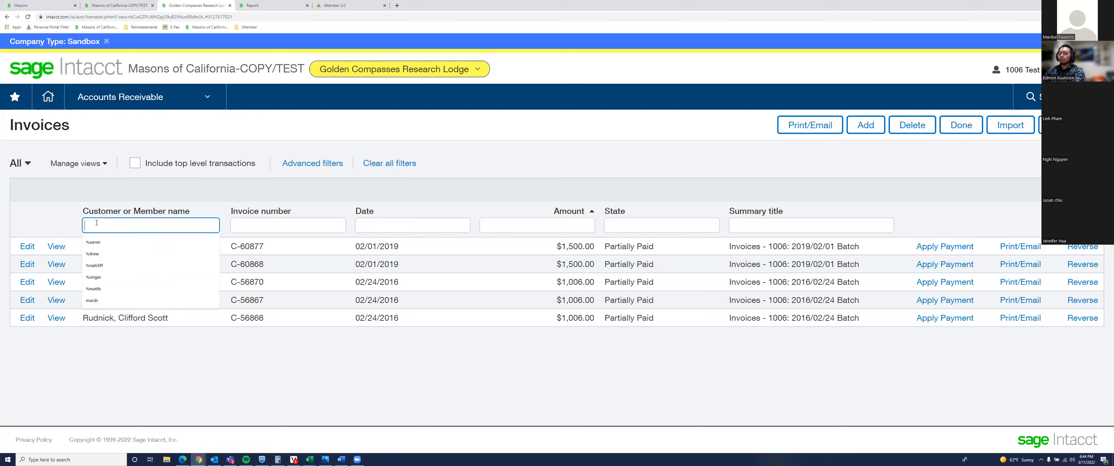
pyautogui.write('%')
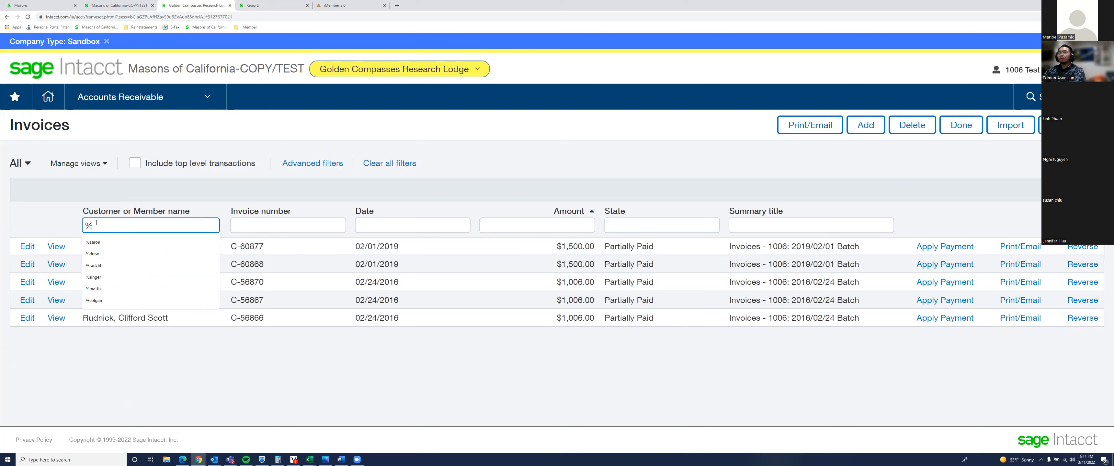
pyautogui.write('lagala')
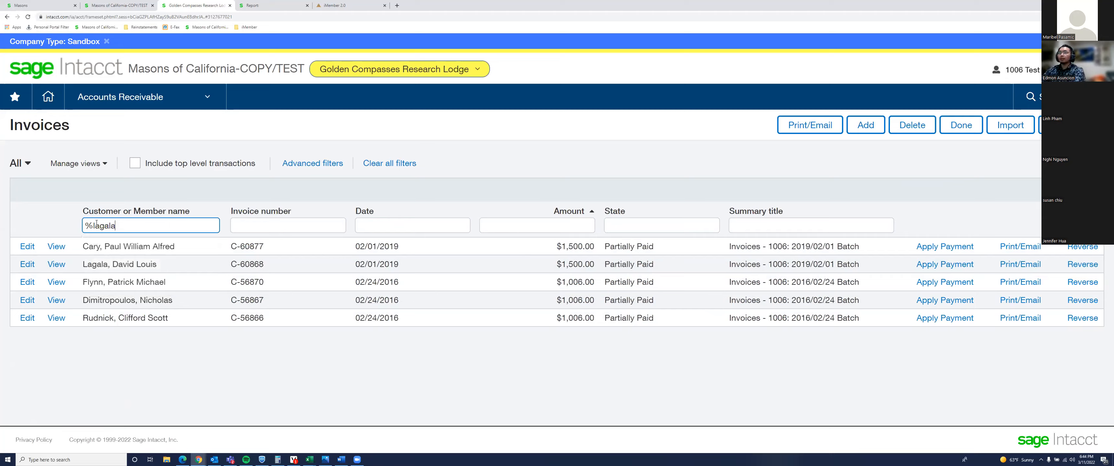
pyautogui.press('Return')
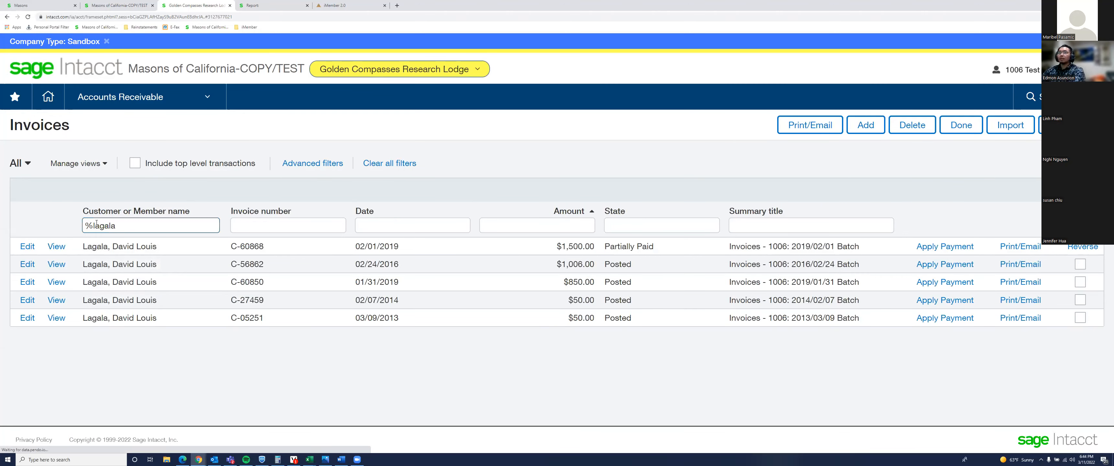